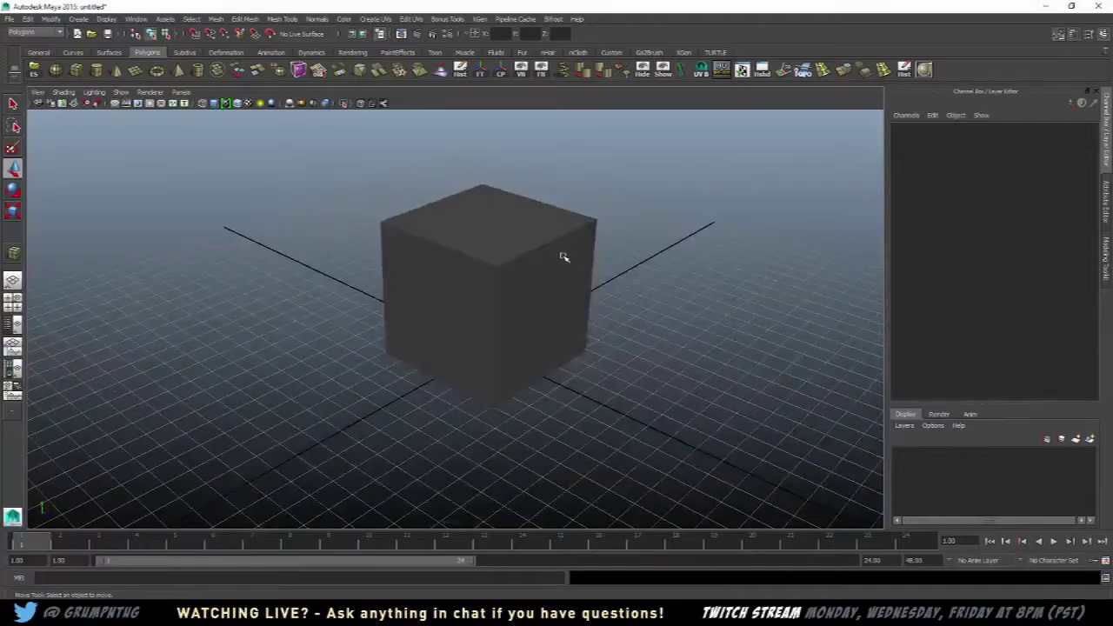
- Insert two vertical edge loops on the cube, one close to each side edge of its front face
{"action": "left_click", "coordinate": [533, 256]}
{"action": "left_click", "coordinate": [640, 221]}
{"action": "left_click_drag", "start_coordinate": [527, 231], "coordinate": [566, 251], "text": "alt"}
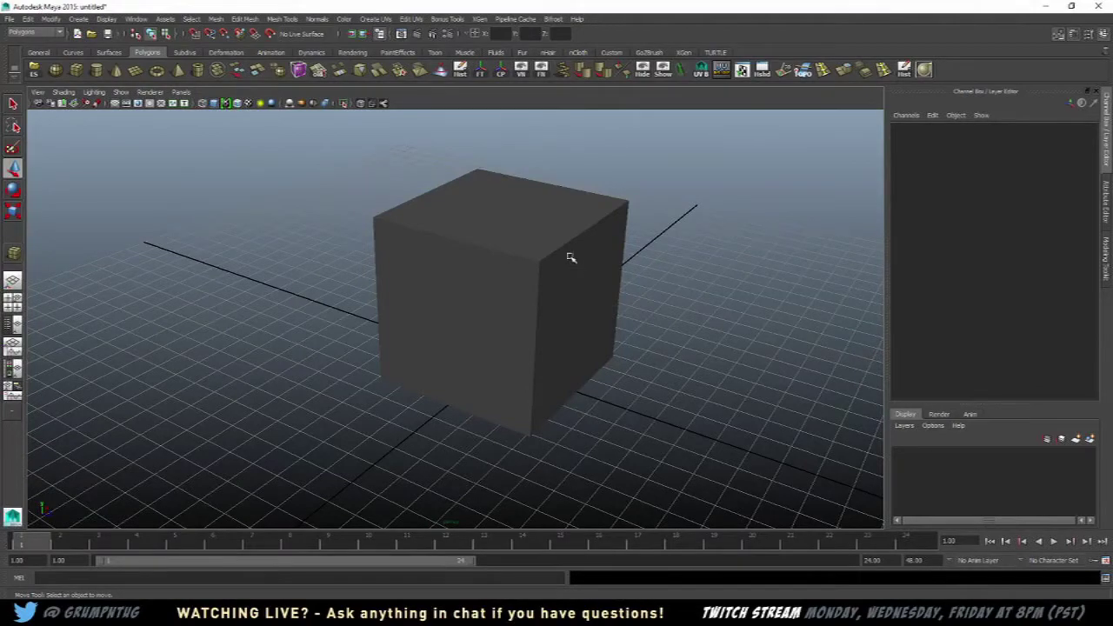
{"action": "left_click", "coordinate": [571, 257]}
{"action": "left_click_drag", "start_coordinate": [571, 257], "coordinate": [600, 287], "text": "alt"}
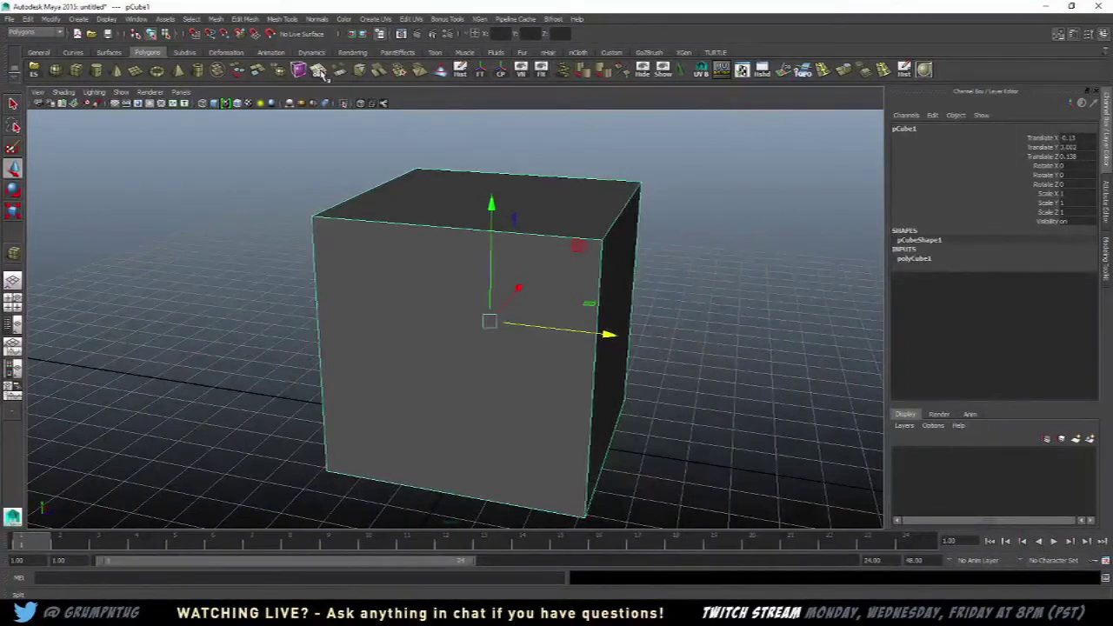
{"action": "right_click_drag", "start_coordinate": [427, 229], "coordinate": [369, 228], "text": "shift"}
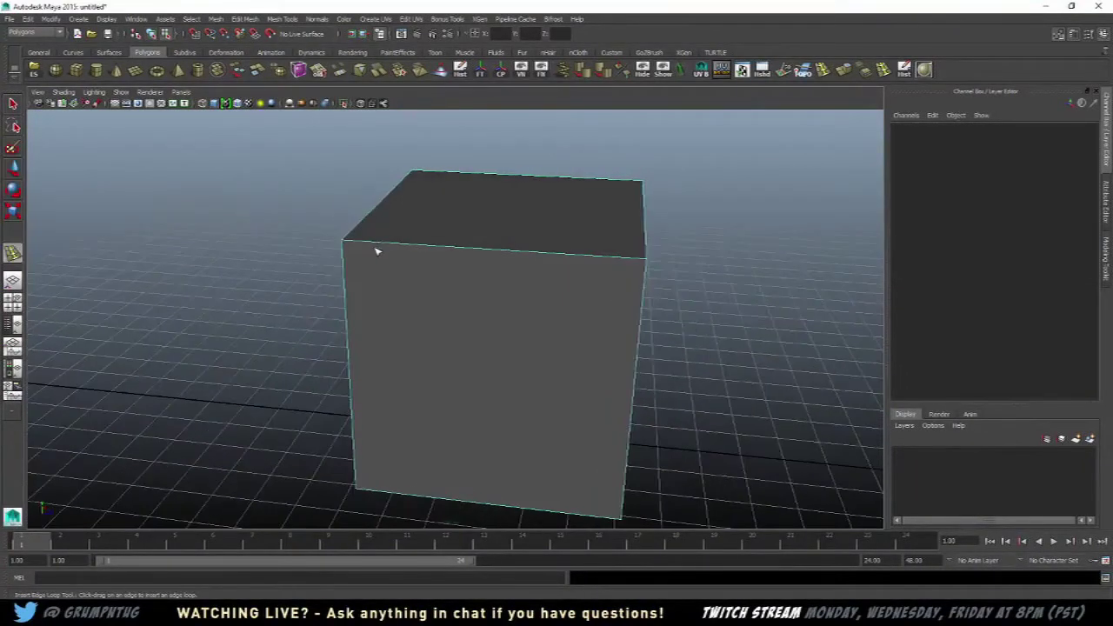
{"action": "left_click", "coordinate": [350, 241]}
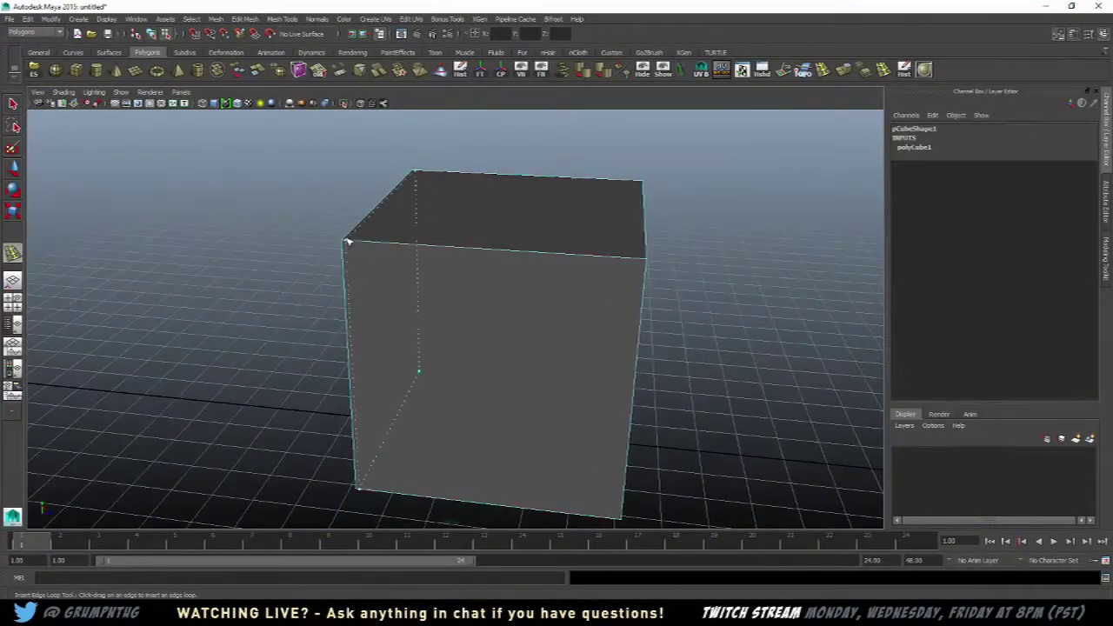
{"action": "left_click", "coordinate": [645, 260]}
{"action": "left_click_drag", "start_coordinate": [716, 256], "coordinate": [697, 256], "text": "alt"}
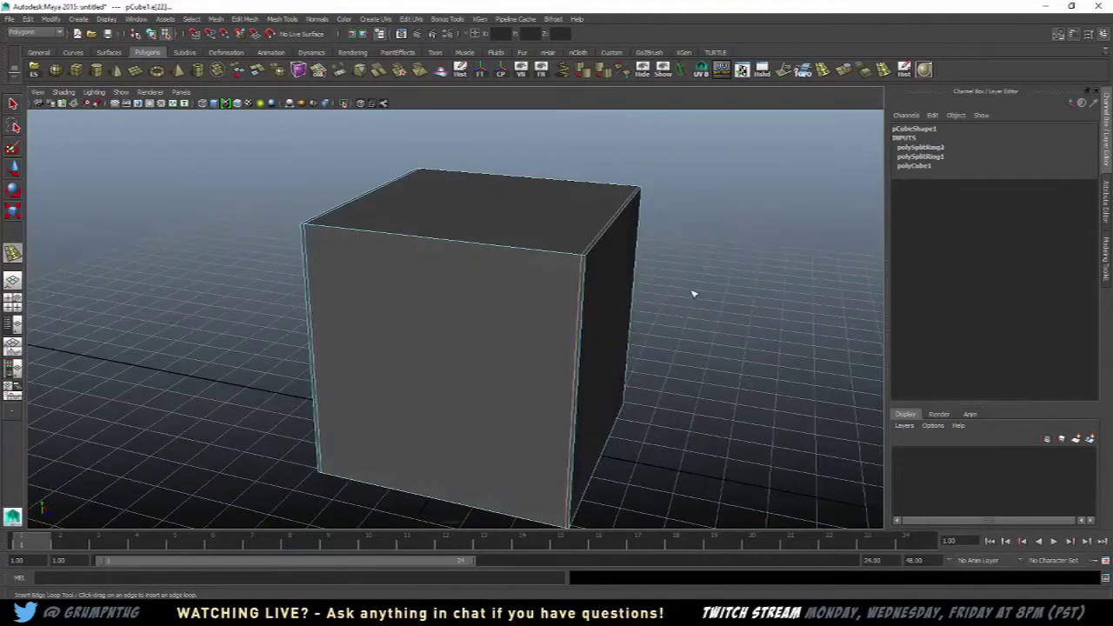
- Preview the cube smoothed, return to object mode and inspect the resulting shape
{"action": "key", "text": "3"}
{"action": "right_click_drag", "start_coordinate": [540, 308], "coordinate": [591, 294]}
{"action": "left_click", "coordinate": [701, 275]}
{"action": "left_click_drag", "start_coordinate": [701, 275], "coordinate": [636, 316], "text": "alt"}
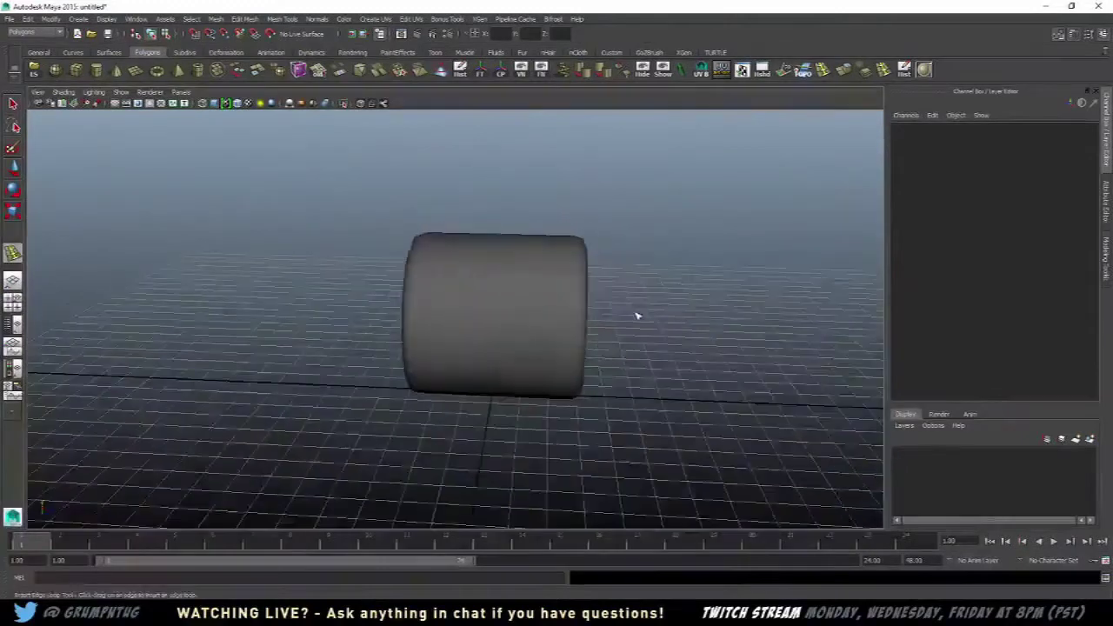
- Switch the cube back to unsmoothed display and undo the two edge loop insertions
{"action": "key", "text": "w"}
{"action": "left_click", "coordinate": [531, 316]}
{"action": "left_click_drag", "start_coordinate": [531, 316], "coordinate": [645, 278], "text": "alt"}
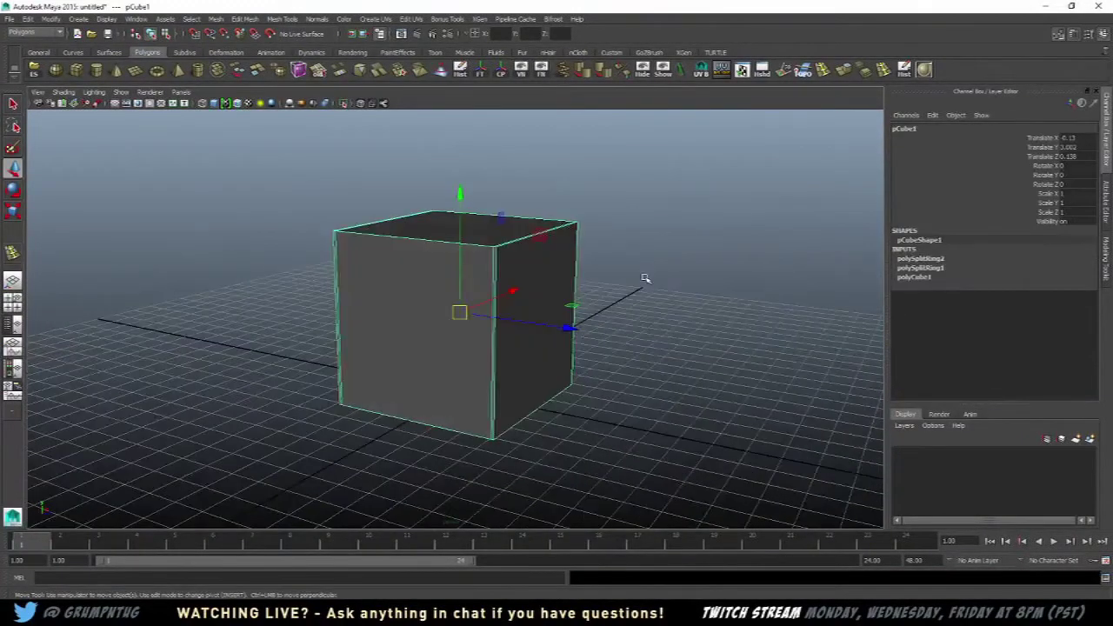
{"action": "key", "text": "ctrl+z"}
{"action": "key", "text": "ctrl+z"}
{"action": "key", "text": "ctrl+z"}
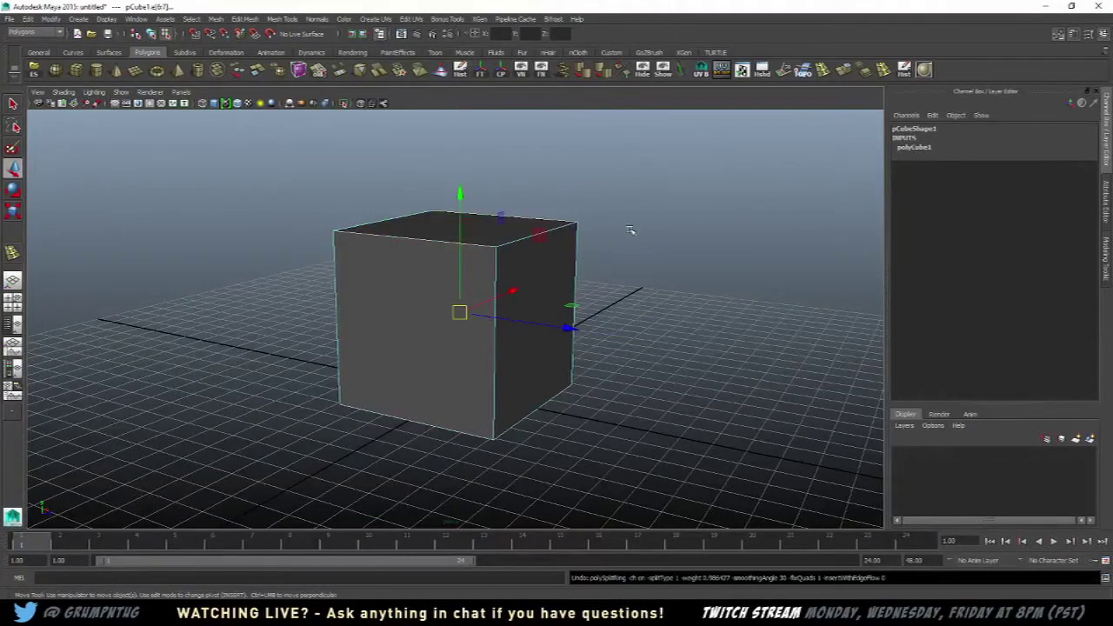
- Return to object mode and select the whole cube
{"action": "left_click", "coordinate": [631, 231]}
{"action": "left_click_drag", "start_coordinate": [631, 231], "coordinate": [614, 278], "text": "alt"}
{"action": "right_click_drag", "start_coordinate": [447, 296], "coordinate": [497, 283]}
{"action": "scroll", "coordinate": [638, 281], "scroll_direction": "down", "scroll_amount": 3}
{"action": "left_click_drag", "start_coordinate": [638, 280], "coordinate": [603, 290], "text": "alt"}
{"action": "left_click", "coordinate": [559, 305]}
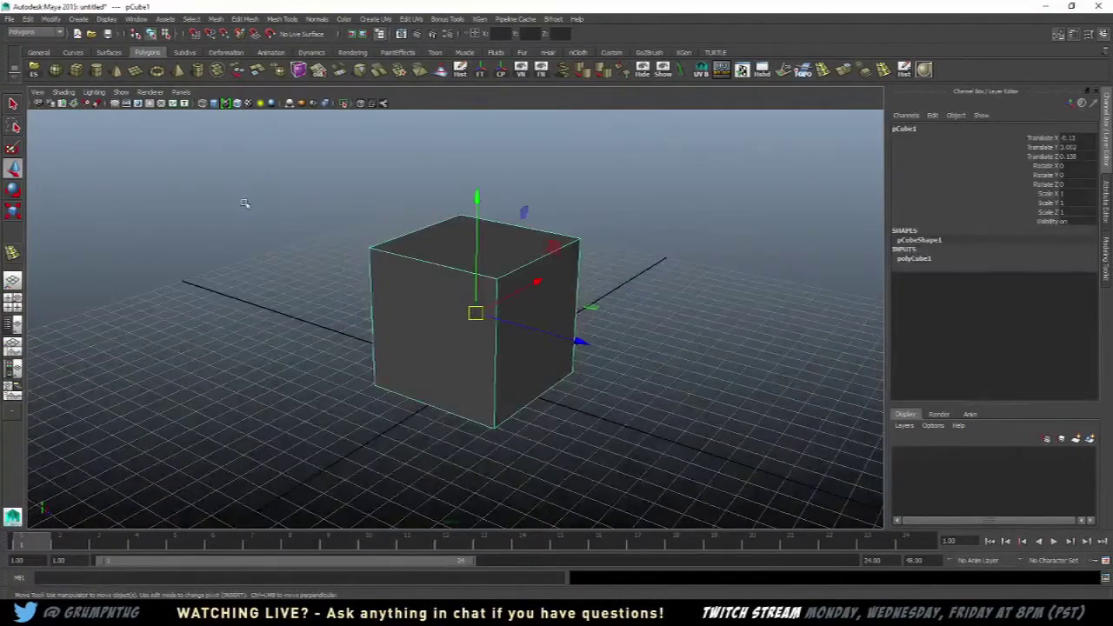
- Try an edge loop across the cube's upper front edge and undo the insertion
{"action": "left_click_drag", "start_coordinate": [245, 203], "coordinate": [325, 214], "text": "alt"}
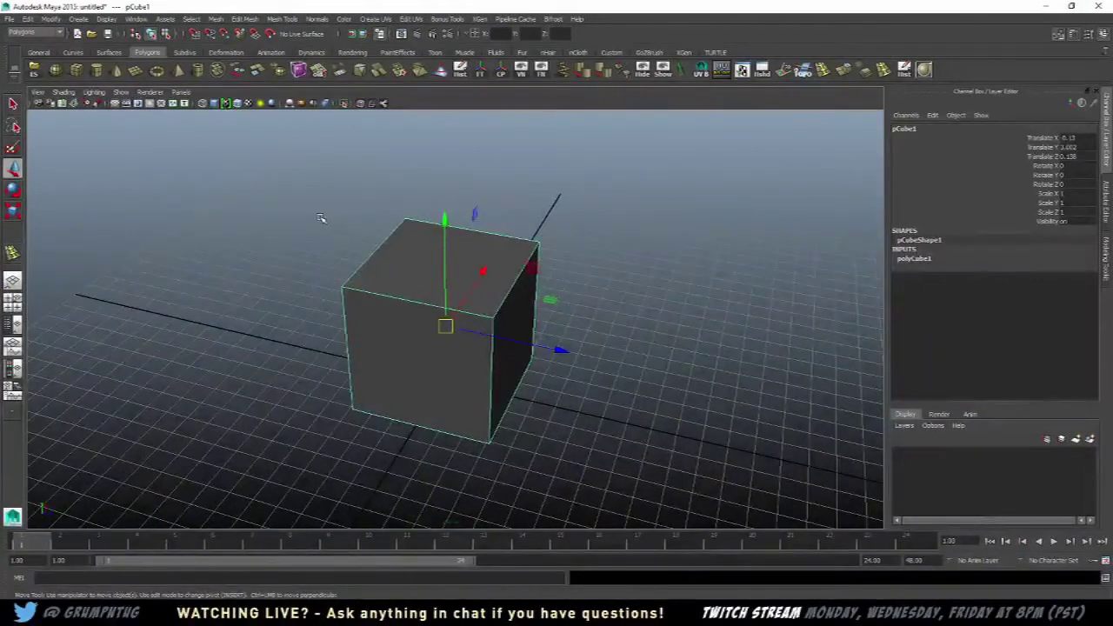
{"action": "left_click_drag", "start_coordinate": [711, 217], "coordinate": [578, 237], "text": "alt"}
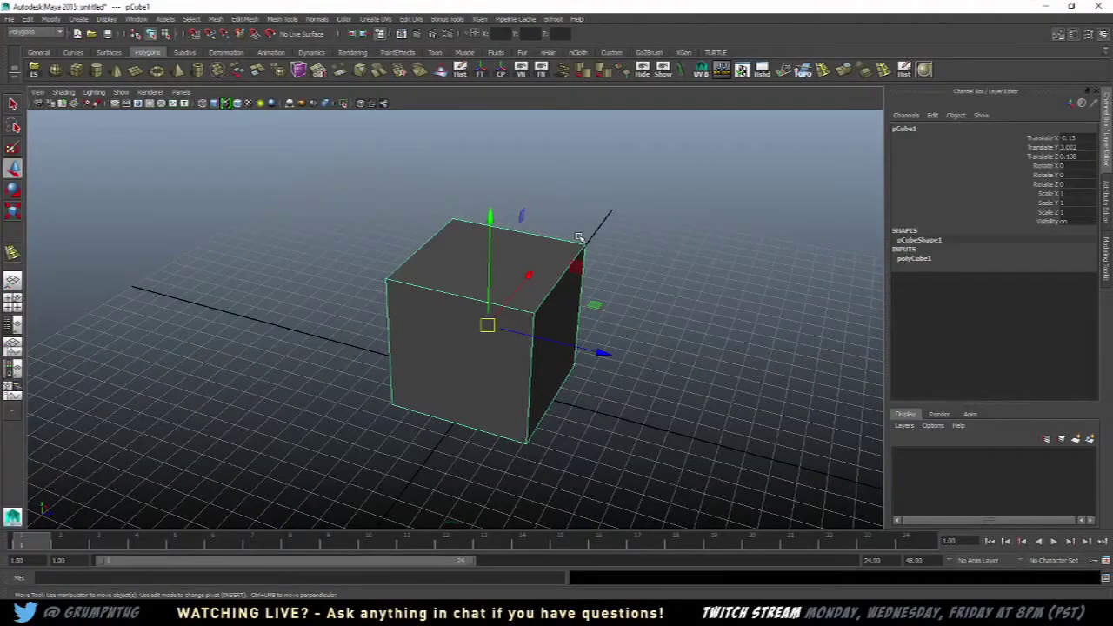
{"action": "left_click_drag", "start_coordinate": [581, 239], "coordinate": [447, 224], "text": "alt"}
{"action": "scroll", "coordinate": [532, 263], "scroll_direction": "up", "scroll_amount": 3}
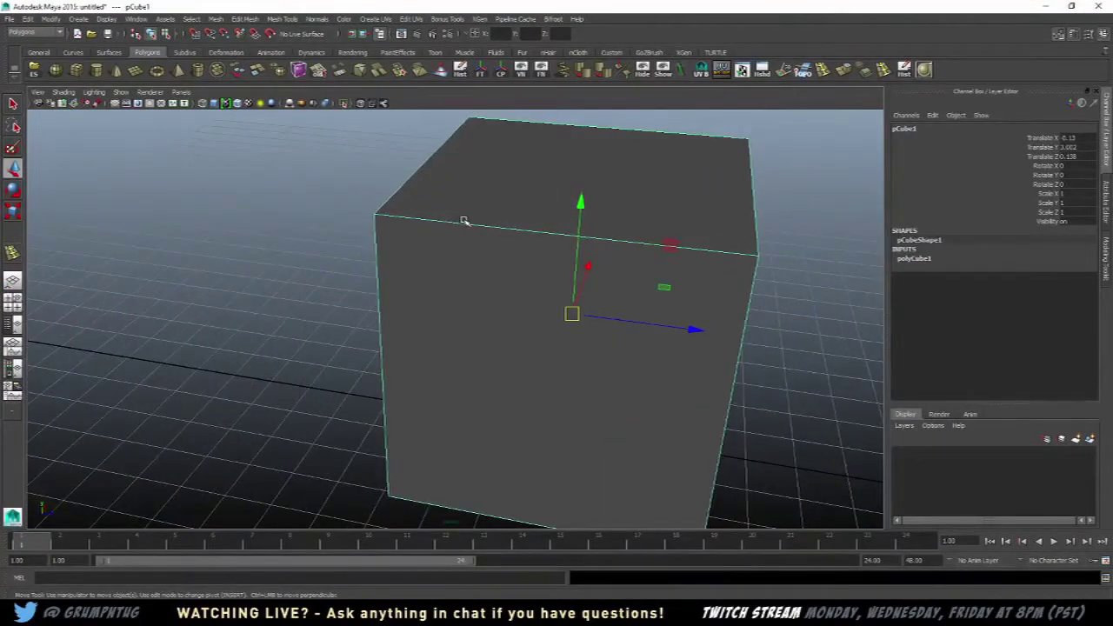
{"action": "right_click_drag", "start_coordinate": [463, 220], "coordinate": [418, 236], "text": "shift"}
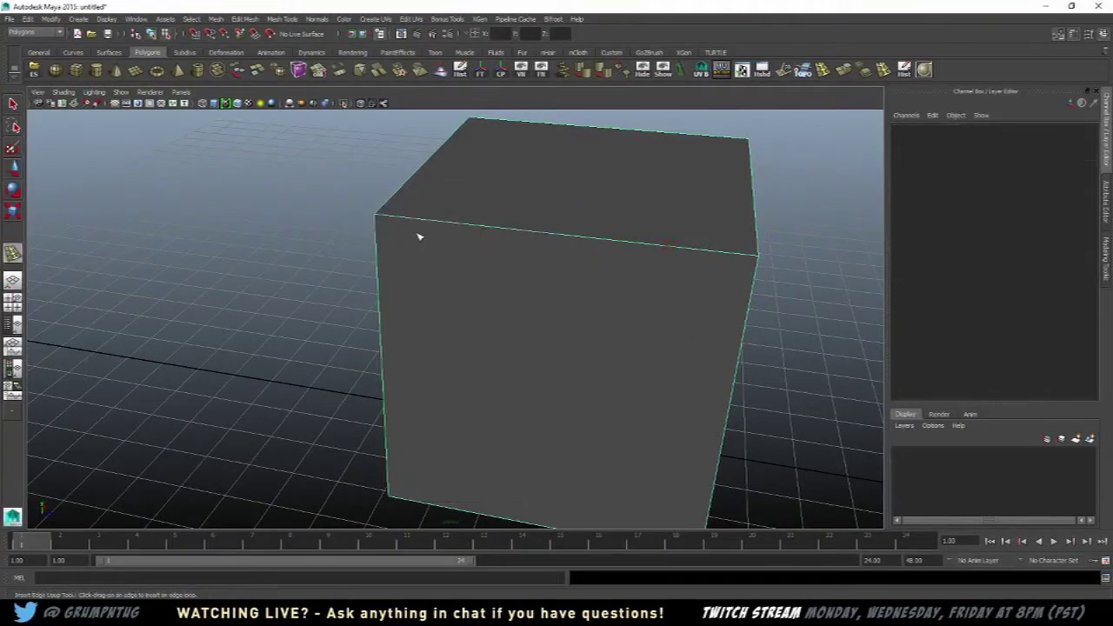
{"action": "left_click_drag", "start_coordinate": [417, 236], "coordinate": [517, 244], "text": "alt"}
{"action": "left_click", "coordinate": [520, 242]}
{"action": "left_click_drag", "start_coordinate": [517, 244], "coordinate": [579, 266], "text": "alt"}
{"action": "scroll", "coordinate": [564, 266], "scroll_direction": "up", "scroll_amount": 2}
{"action": "key", "text": "ctrl+z"}
{"action": "key", "text": "w"}
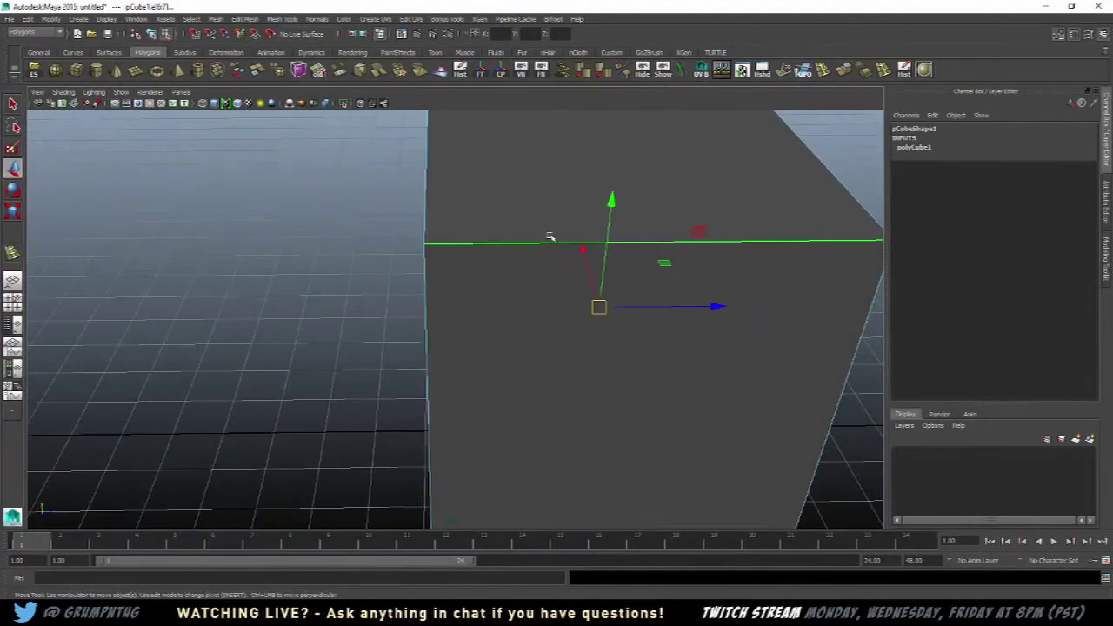
- Select the cube in object mode and preview it smoothed without any supporting edge loops
{"action": "right_click_drag", "start_coordinate": [551, 239], "coordinate": [571, 227]}
{"action": "scroll", "coordinate": [571, 227], "scroll_direction": "down", "scroll_amount": 3}
{"action": "scroll", "coordinate": [572, 227], "scroll_direction": "down", "scroll_amount": 2}
{"action": "left_click_drag", "start_coordinate": [427, 308], "coordinate": [374, 292], "text": "alt"}
{"action": "left_click", "coordinate": [498, 302]}
{"action": "left_click_drag", "start_coordinate": [564, 268], "coordinate": [549, 274], "text": "alt"}
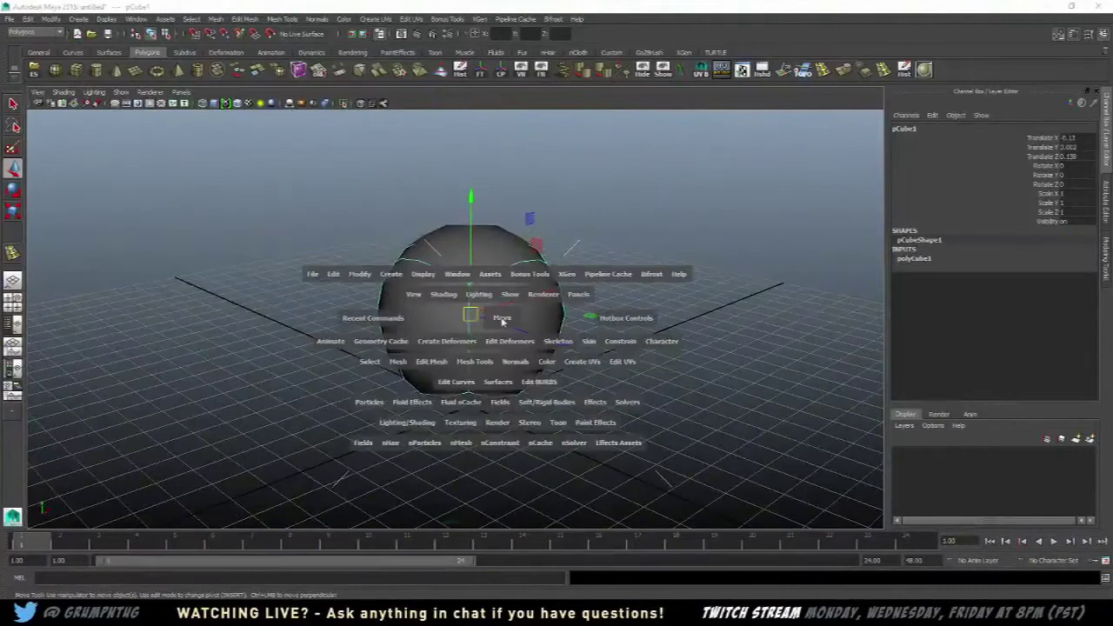
{"action": "left_click_drag", "start_coordinate": [486, 252], "coordinate": [524, 271], "text": "alt"}
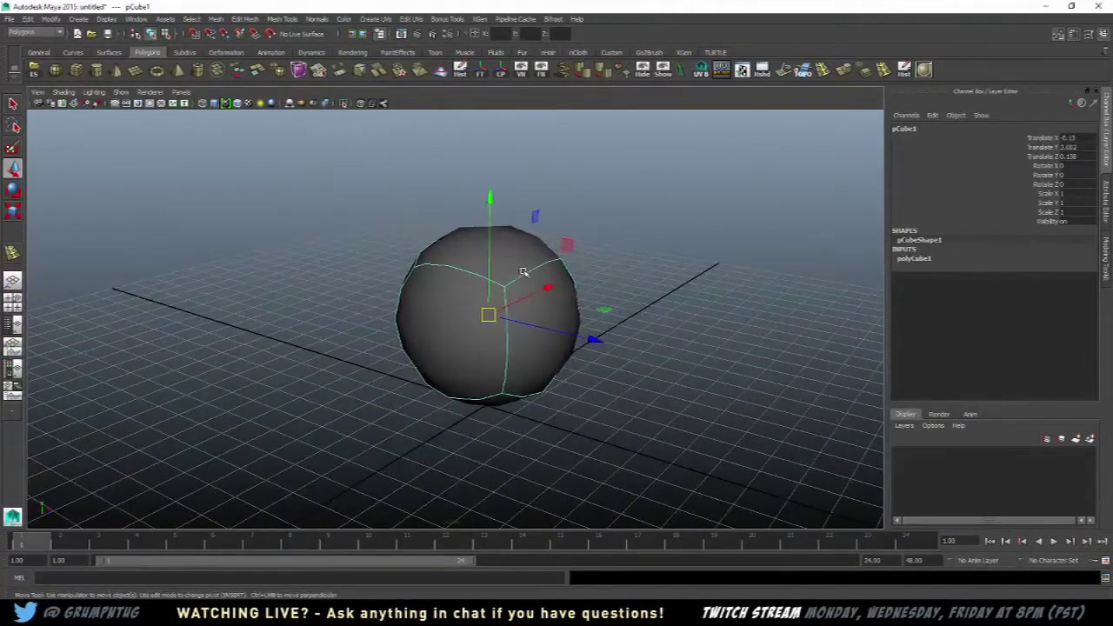
- Review the mesh Smooth options, including division levels and the OpenSubdiv Catmull-Clark settings, and close them without applying
{"action": "key", "text": "space"}
{"action": "left_click", "coordinate": [421, 325]}
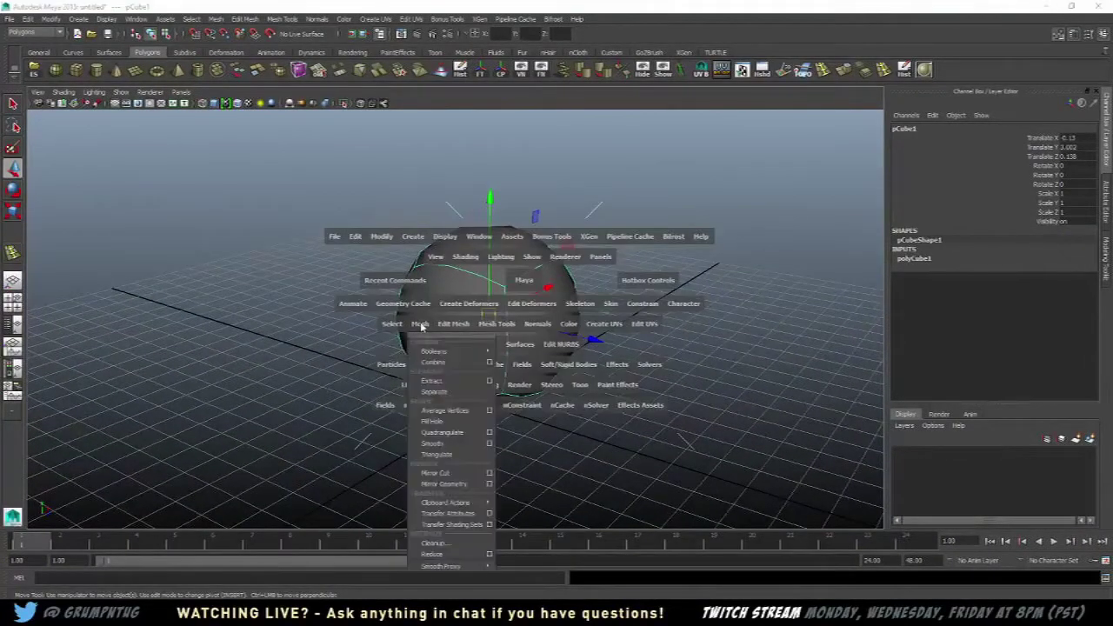
{"action": "left_click", "coordinate": [441, 324]}
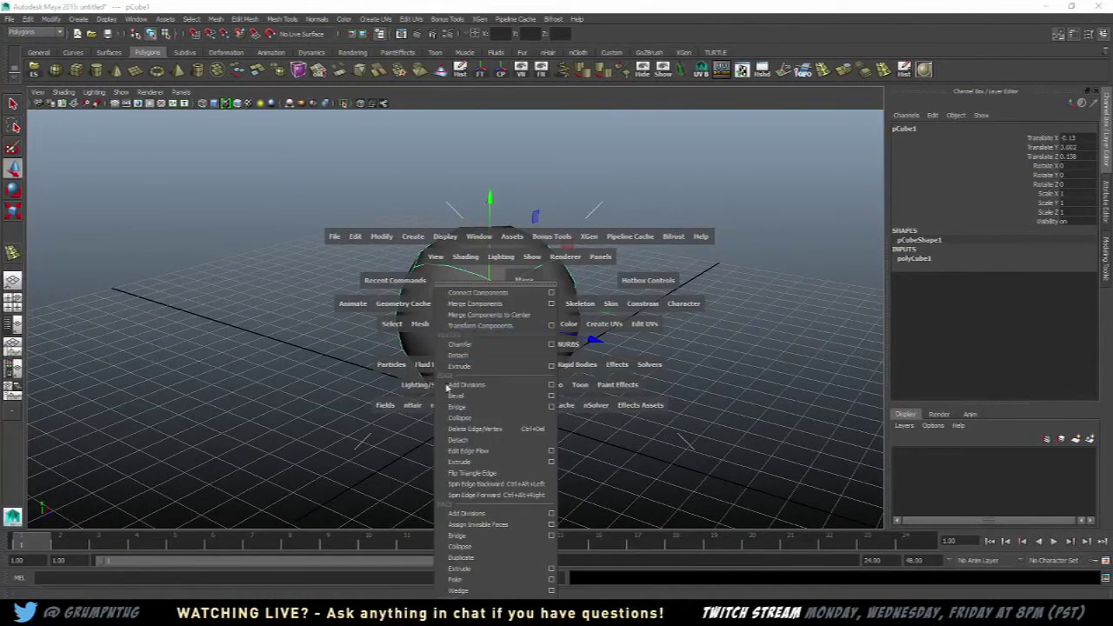
{"action": "left_click", "coordinate": [414, 325]}
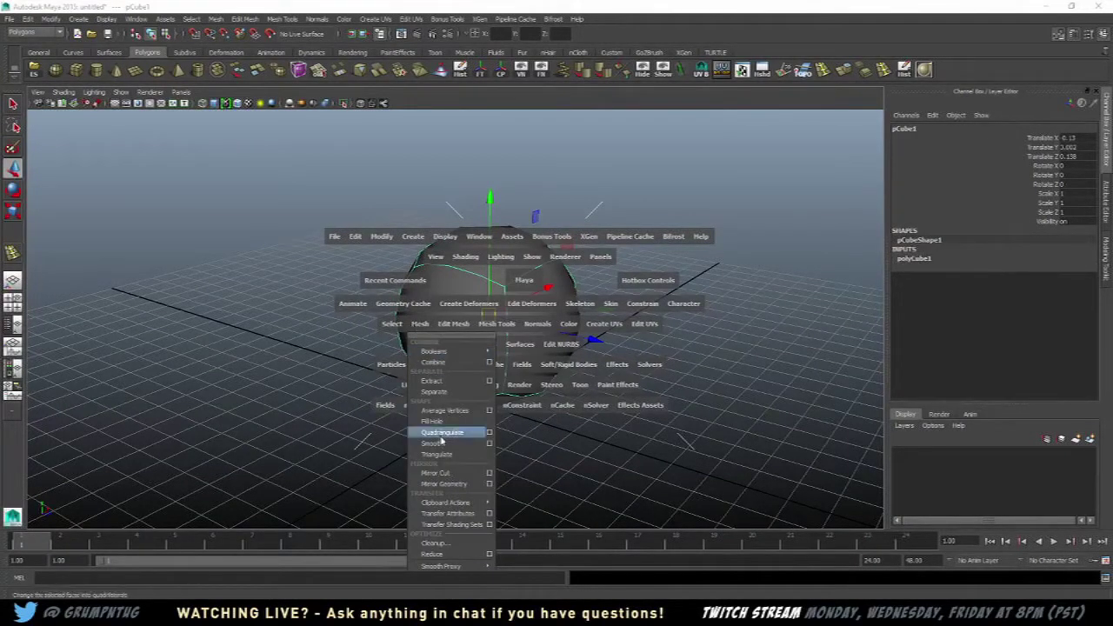
{"action": "left_click", "coordinate": [489, 444]}
{"action": "scroll", "coordinate": [770, 231], "scroll_direction": "down", "scroll_amount": 2}
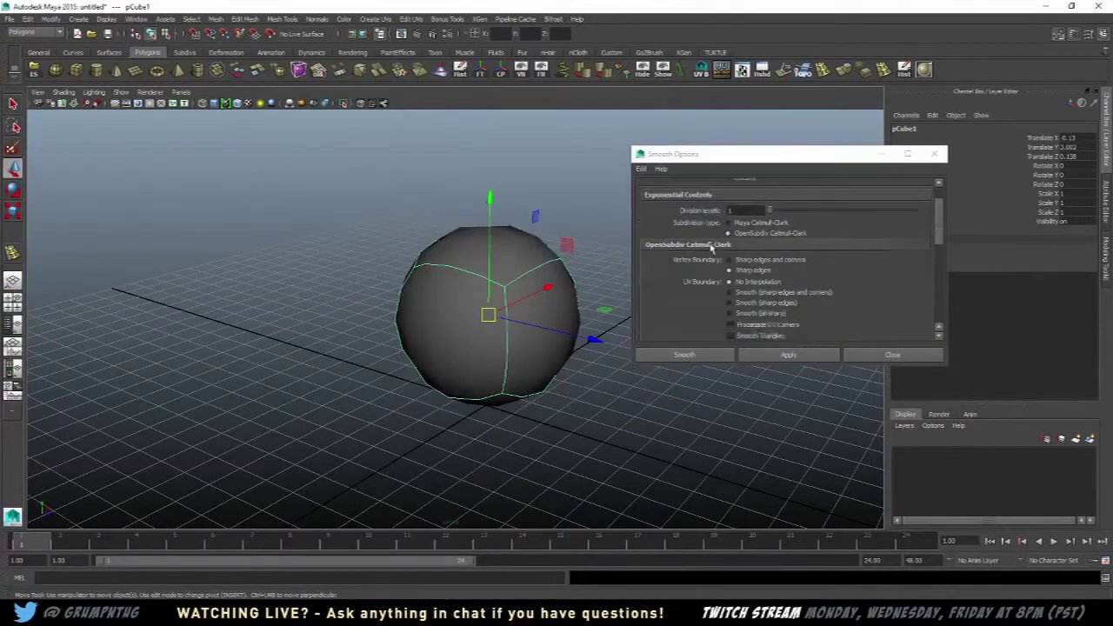
{"action": "scroll", "coordinate": [706, 257], "scroll_direction": "up", "scroll_amount": 2}
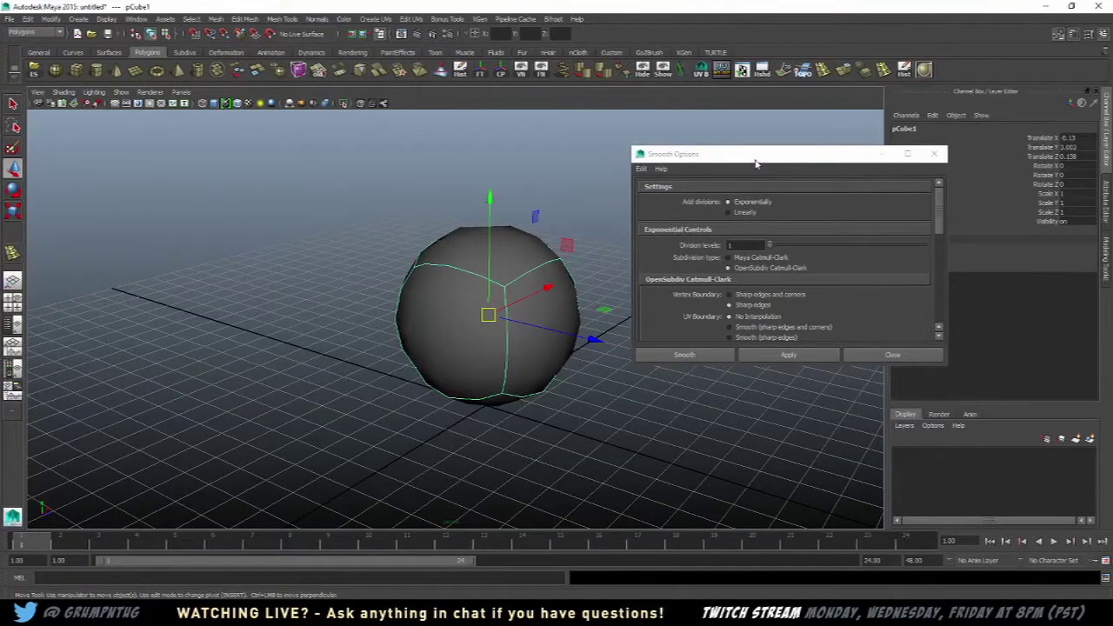
{"action": "mouse_move", "coordinate": [756, 160]}
{"action": "left_mouse_down"}
{"action": "mouse_move", "coordinate": [725, 156]}
{"action": "mouse_move", "coordinate": [735, 156]}
{"action": "left_mouse_up"}
{"action": "left_click_drag", "start_coordinate": [515, 180], "coordinate": [552, 202], "text": "alt"}
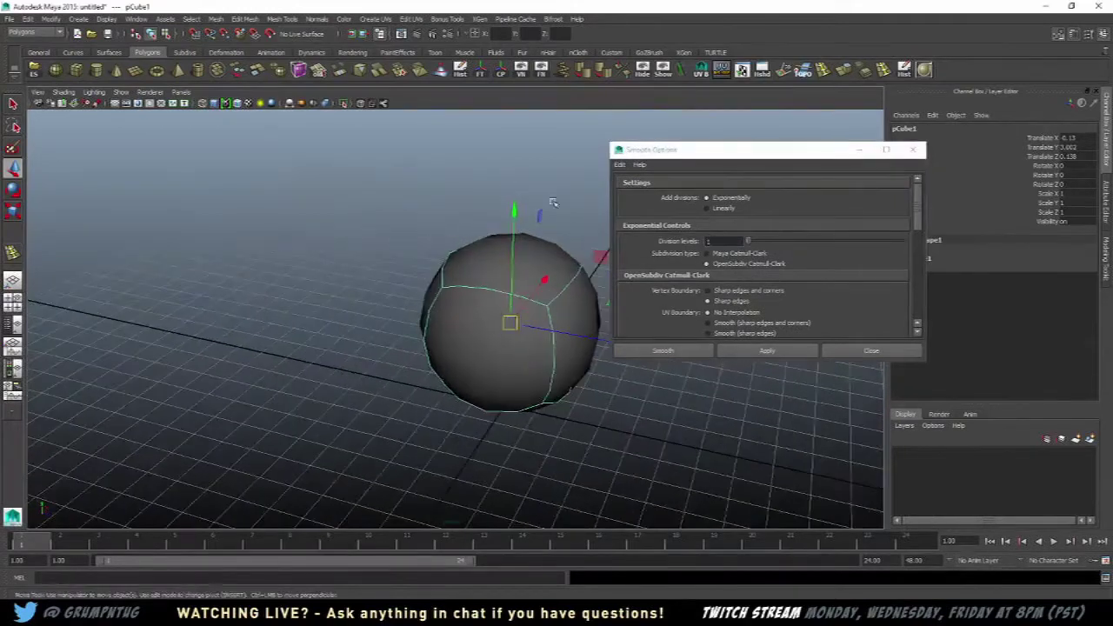
{"action": "middle_click_drag", "start_coordinate": [552, 202], "coordinate": [527, 198], "text": "alt"}
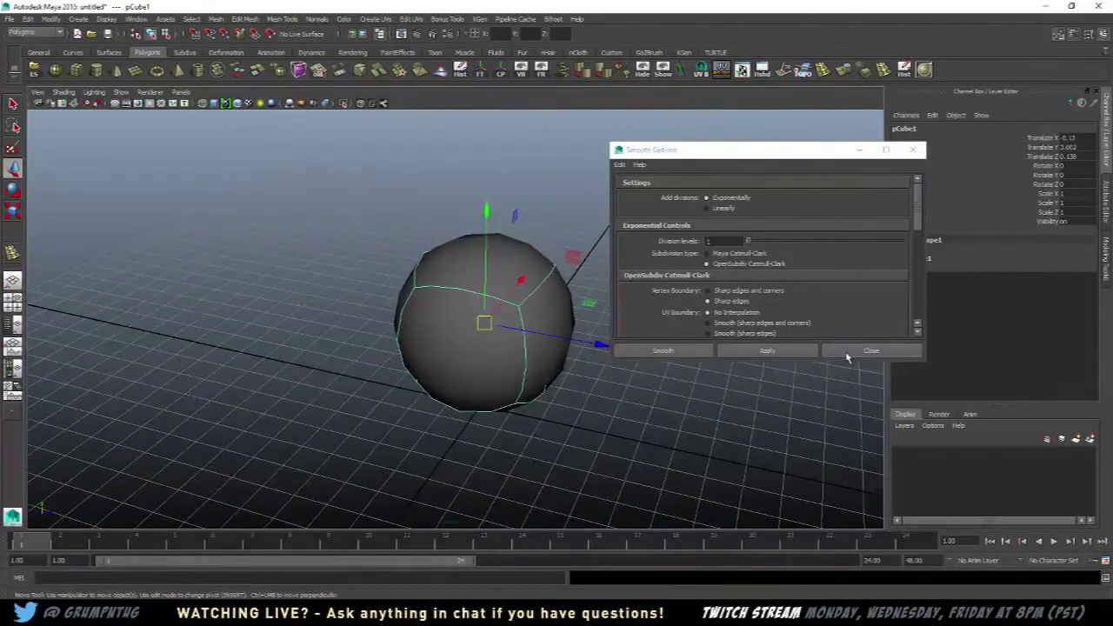
{"action": "left_click_drag", "start_coordinate": [475, 294], "coordinate": [534, 306], "text": "alt"}
{"action": "left_click", "coordinate": [872, 350]}
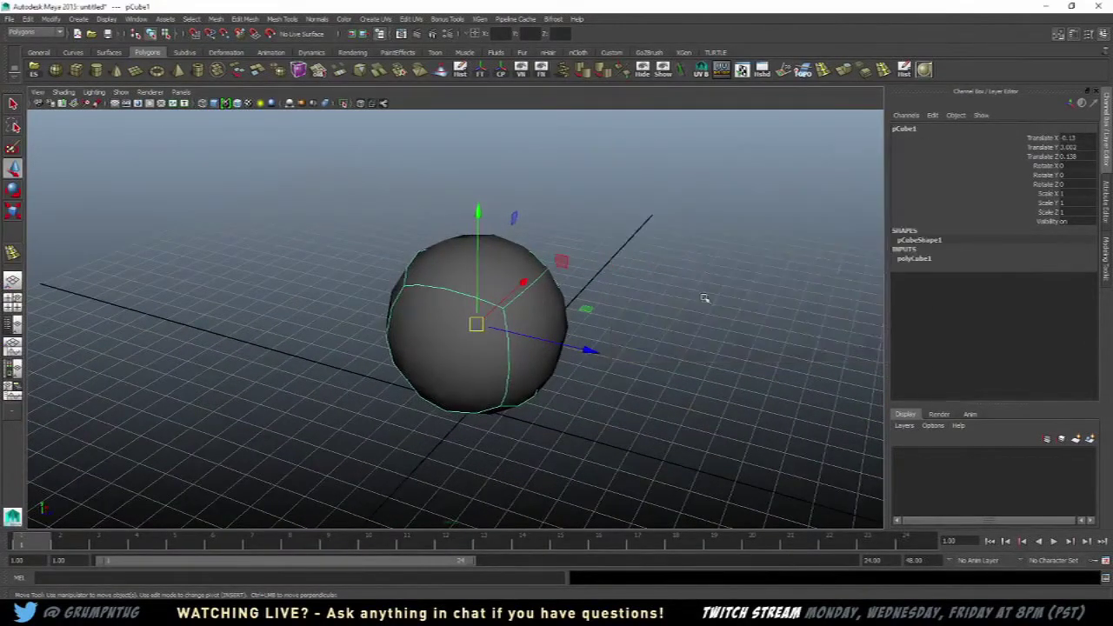
- Compare the cube's unsmoothed and smoothed display from different angles, ending with the smooth preview on
{"action": "left_click_drag", "start_coordinate": [705, 299], "coordinate": [540, 269], "text": "alt"}
{"action": "left_click", "coordinate": [535, 273]}
{"action": "key", "text": "1"}
{"action": "left_click", "coordinate": [608, 170]}
{"action": "left_click_drag", "start_coordinate": [616, 236], "coordinate": [516, 251], "text": "alt"}
{"action": "left_click", "coordinate": [575, 232]}
{"action": "left_click_drag", "start_coordinate": [581, 230], "coordinate": [526, 252], "text": "alt"}
{"action": "key", "text": "3"}
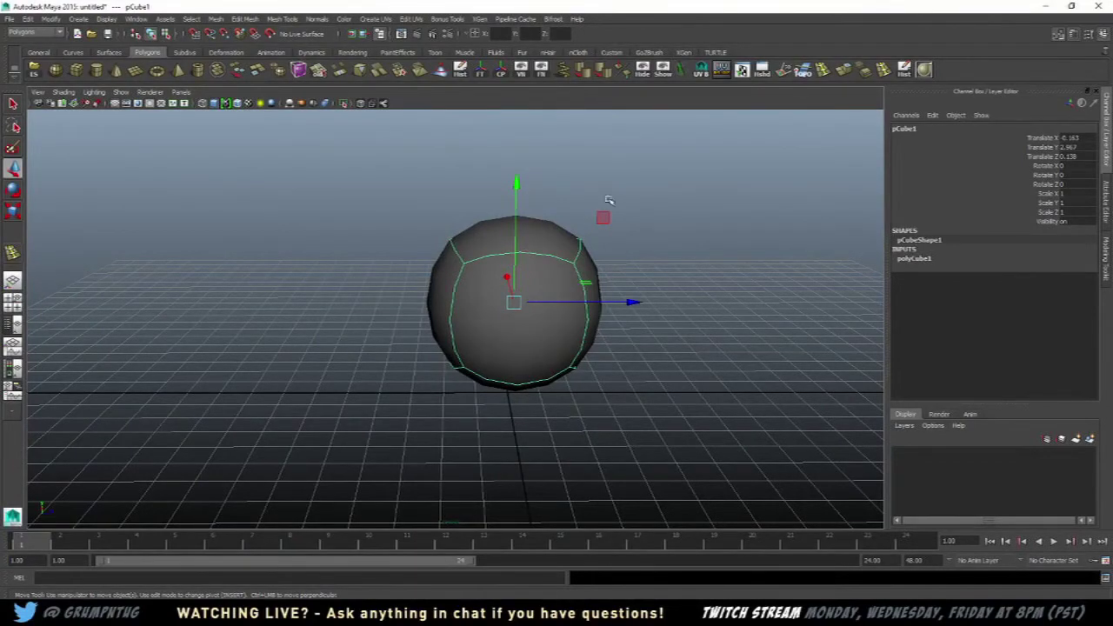
- Convert the cube's smooth mesh preview to polygons
{"action": "left_click_drag", "start_coordinate": [609, 200], "coordinate": [648, 224], "text": "alt"}
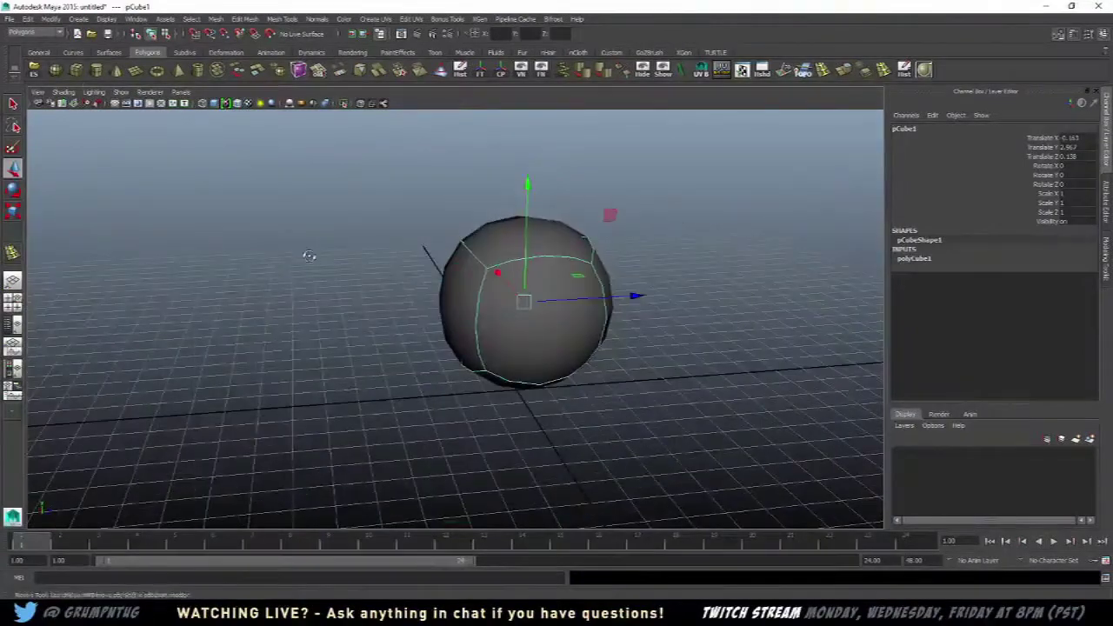
{"action": "left_click_drag", "start_coordinate": [309, 256], "coordinate": [287, 254], "text": "alt"}
{"action": "left_click", "coordinate": [51, 18]}
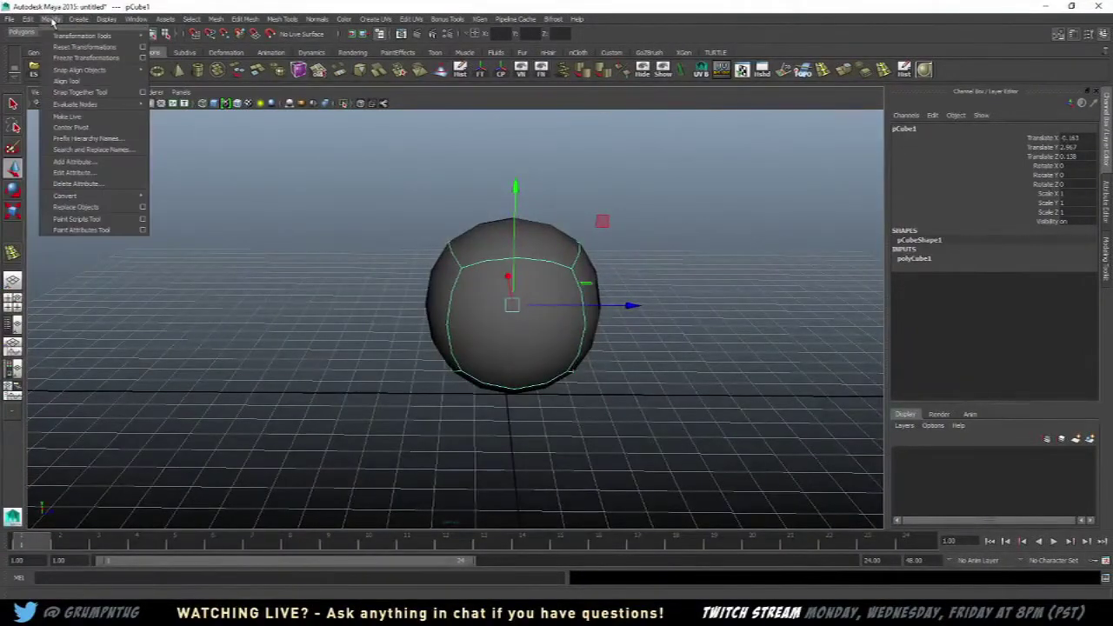
{"action": "mouse_move", "coordinate": [94, 197]}
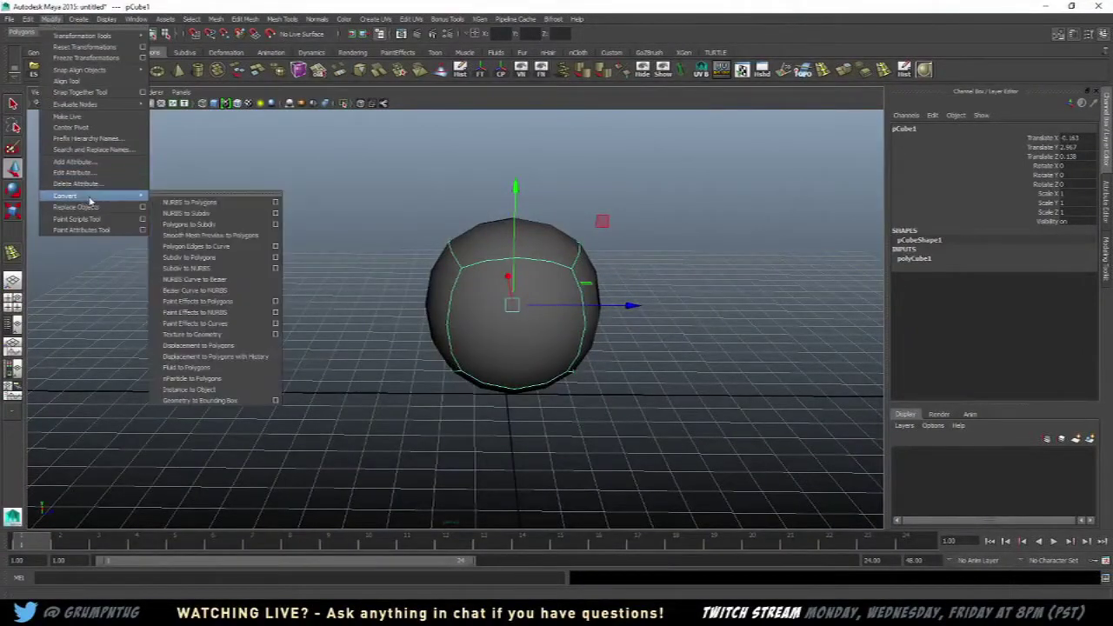
{"action": "left_click", "coordinate": [208, 238]}
{"action": "left_click", "coordinate": [262, 228]}
{"action": "left_click_drag", "start_coordinate": [261, 229], "coordinate": [374, 258], "text": "alt"}
- Delete the smoothed, rounded object from the scene
{"action": "left_click", "coordinate": [539, 288]}
{"action": "left_click_drag", "start_coordinate": [540, 288], "coordinate": [570, 296], "text": "alt"}
{"action": "key", "text": "Delete"}
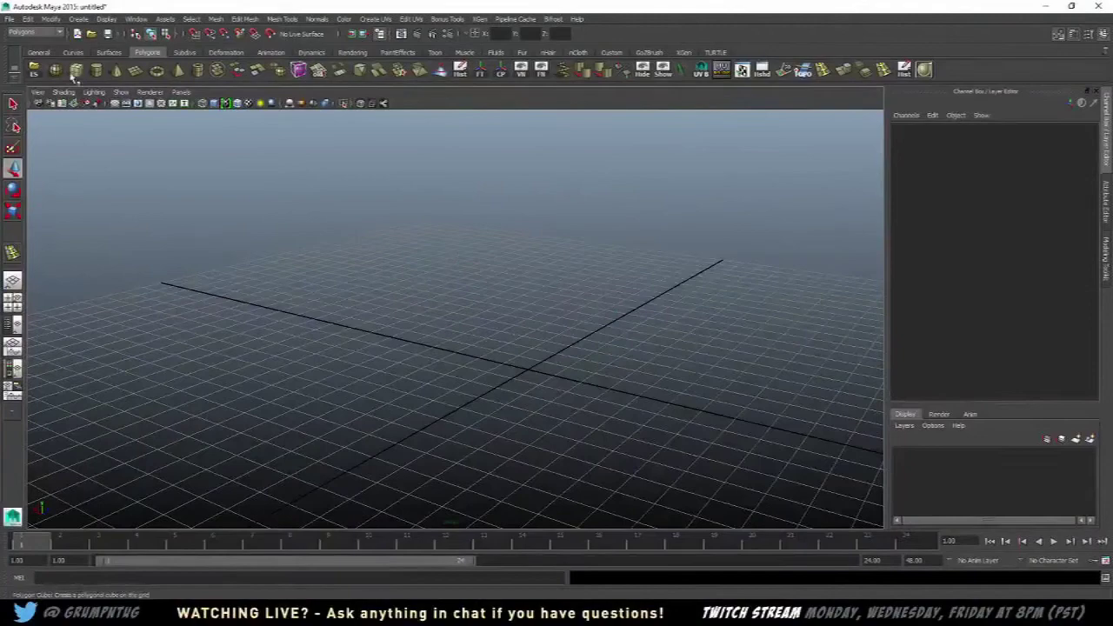
- Create a new polygon cube at the centre of the grid and make the Move tool active
{"action": "left_click", "coordinate": [75, 71]}
{"action": "left_click_drag", "start_coordinate": [526, 369], "coordinate": [596, 424]}
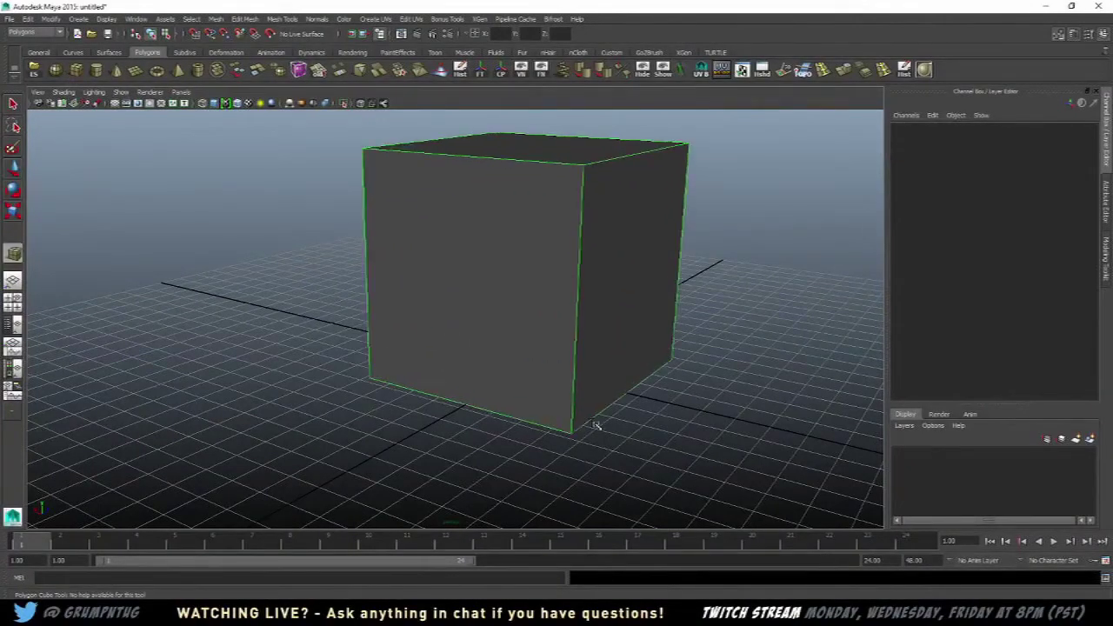
{"action": "key", "text": "w"}
{"action": "left_click_drag", "start_coordinate": [668, 268], "coordinate": [602, 312], "text": "alt"}
{"action": "scroll", "coordinate": [721, 249], "scroll_direction": "down", "scroll_amount": 6}
{"action": "left_click_drag", "start_coordinate": [721, 249], "coordinate": [670, 270], "text": "alt"}
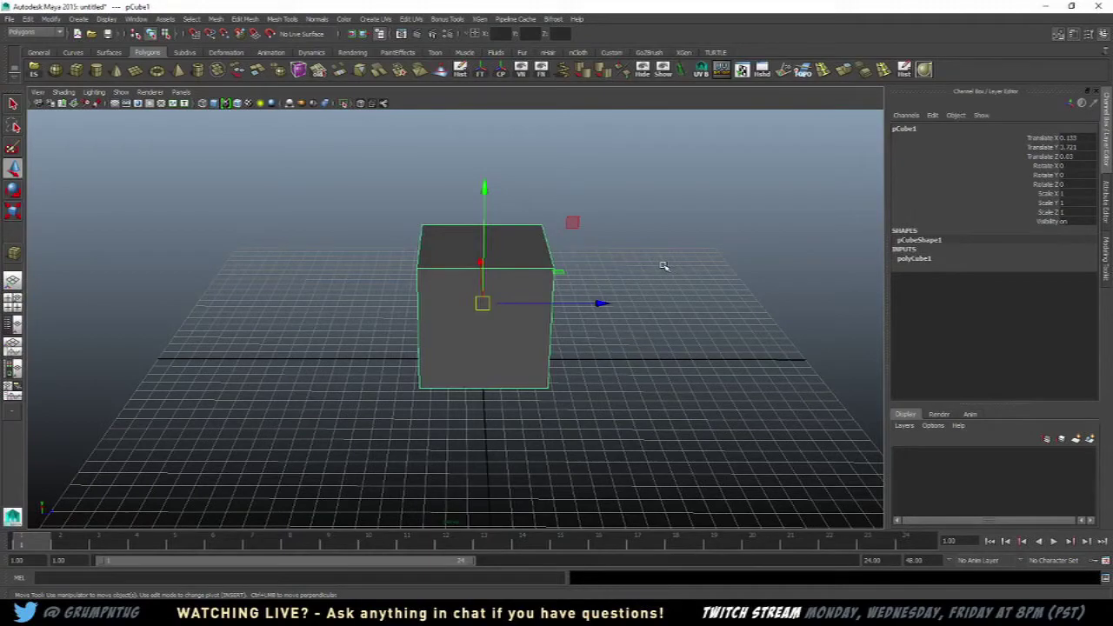
- Deselect the cube and examine its hard edges and upper corner up close
{"action": "left_click", "coordinate": [677, 264]}
{"action": "scroll", "coordinate": [600, 278], "scroll_direction": "up", "scroll_amount": 6}
{"action": "left_click_drag", "start_coordinate": [726, 252], "coordinate": [570, 277], "text": "alt"}
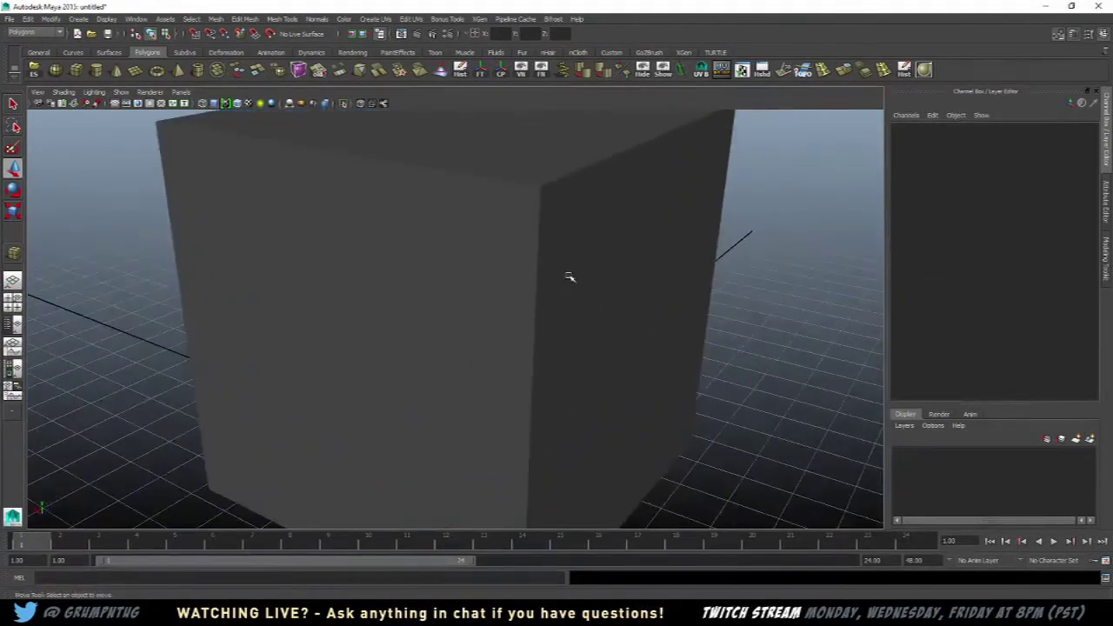
{"action": "right_click_drag", "start_coordinate": [569, 277], "coordinate": [537, 283], "text": "alt"}
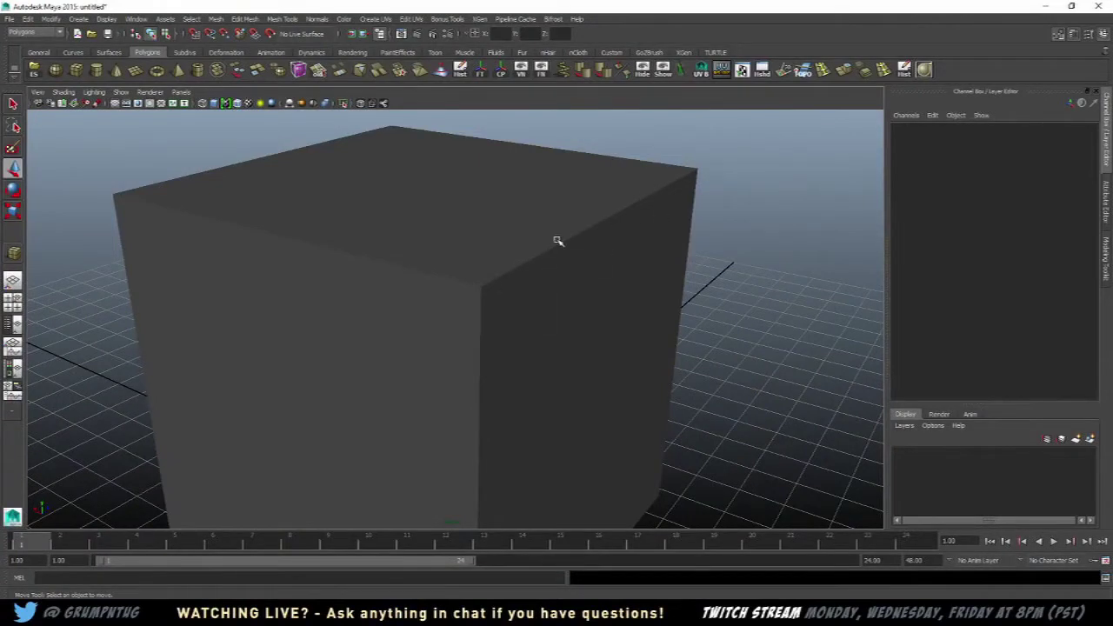
{"action": "right_click_drag", "start_coordinate": [557, 241], "coordinate": [522, 284], "text": "alt"}
- Insert a vertical edge loop across the cube's front face, close to its near vertical corner edge
{"action": "left_click", "coordinate": [488, 293]}
{"action": "left_click_drag", "start_coordinate": [522, 283], "coordinate": [447, 275], "text": "alt"}
{"action": "right_click", "coordinate": [446, 275]}
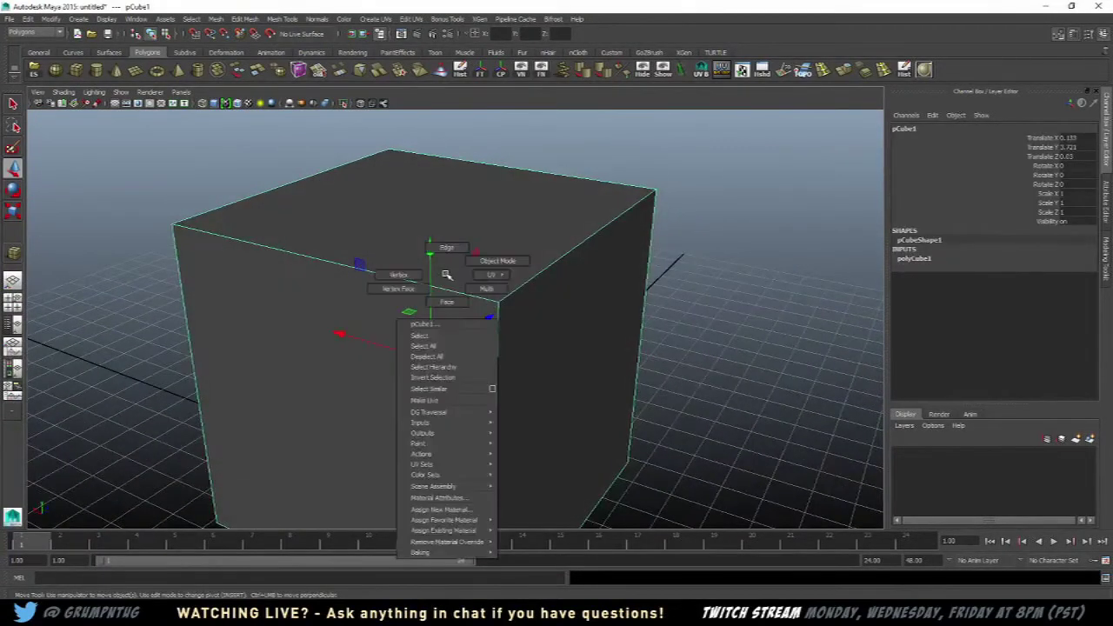
{"action": "right_click_drag", "start_coordinate": [465, 279], "coordinate": [432, 286], "text": "shift"}
{"action": "right_click", "coordinate": [458, 271], "text": "shift"}
{"action": "left_click", "coordinate": [498, 258]}
{"action": "key", "text": "w"}
{"action": "left_click", "coordinate": [666, 259]}
{"action": "left_click", "coordinate": [487, 280]}
{"action": "left_click_drag", "start_coordinate": [434, 288], "coordinate": [622, 303], "text": "alt"}
{"action": "left_click", "coordinate": [578, 306]}
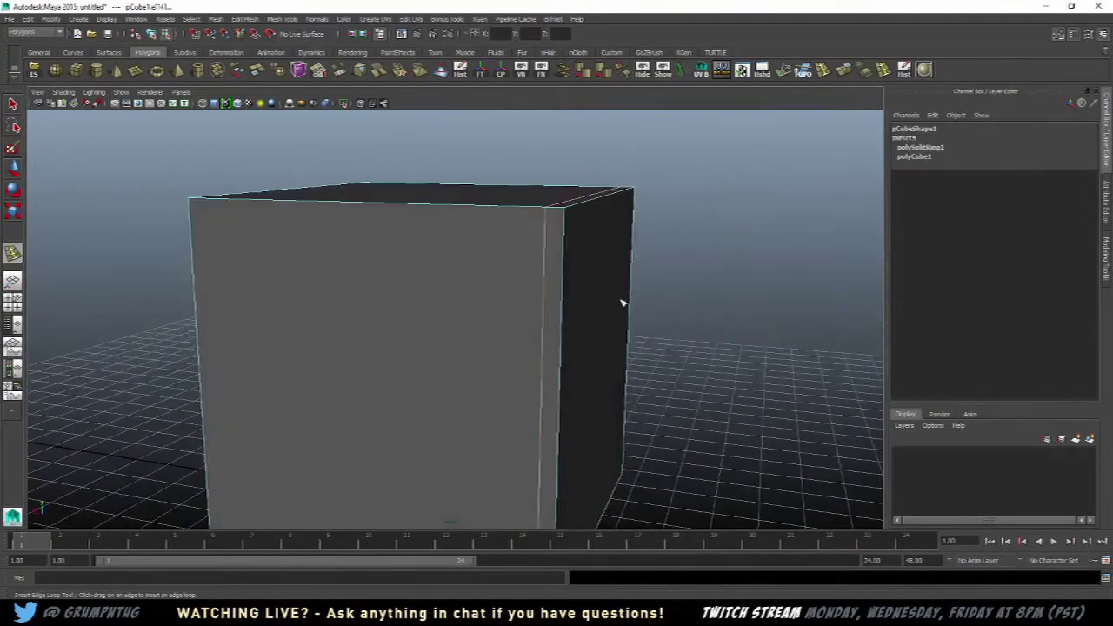
- Insert an edge loop just below the cube's top face and another beside the side face's far vertical edge, then return to object mode
{"action": "left_click", "coordinate": [566, 224]}
{"action": "left_click_drag", "start_coordinate": [634, 199], "coordinate": [759, 273], "text": "alt"}
{"action": "left_click", "coordinate": [665, 235]}
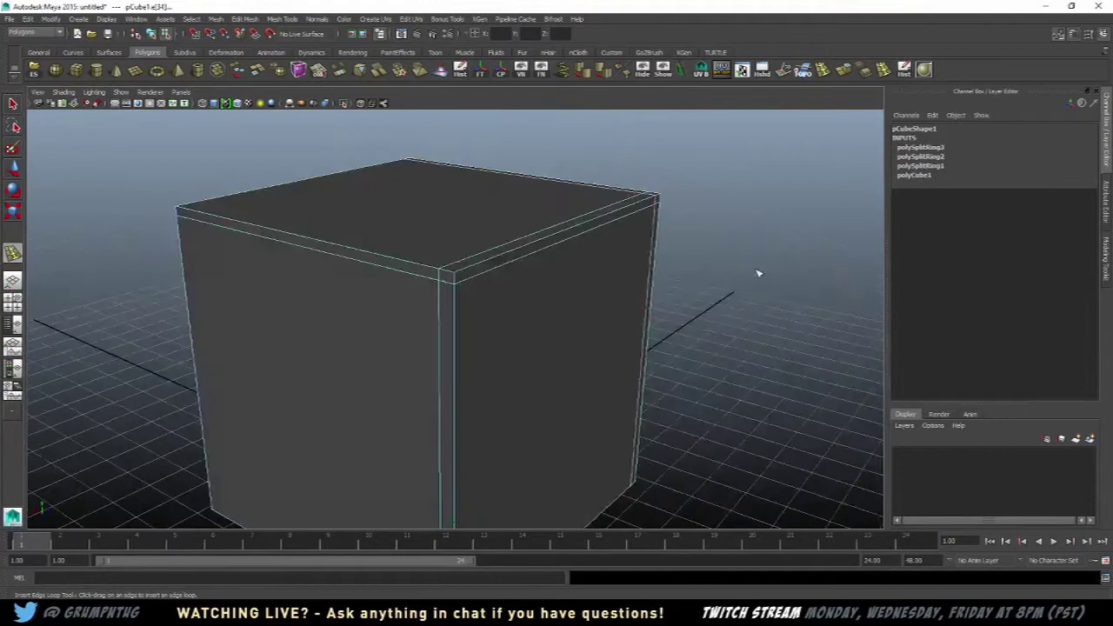
{"action": "key", "text": "w"}
{"action": "right_click_drag", "start_coordinate": [546, 272], "coordinate": [624, 259]}
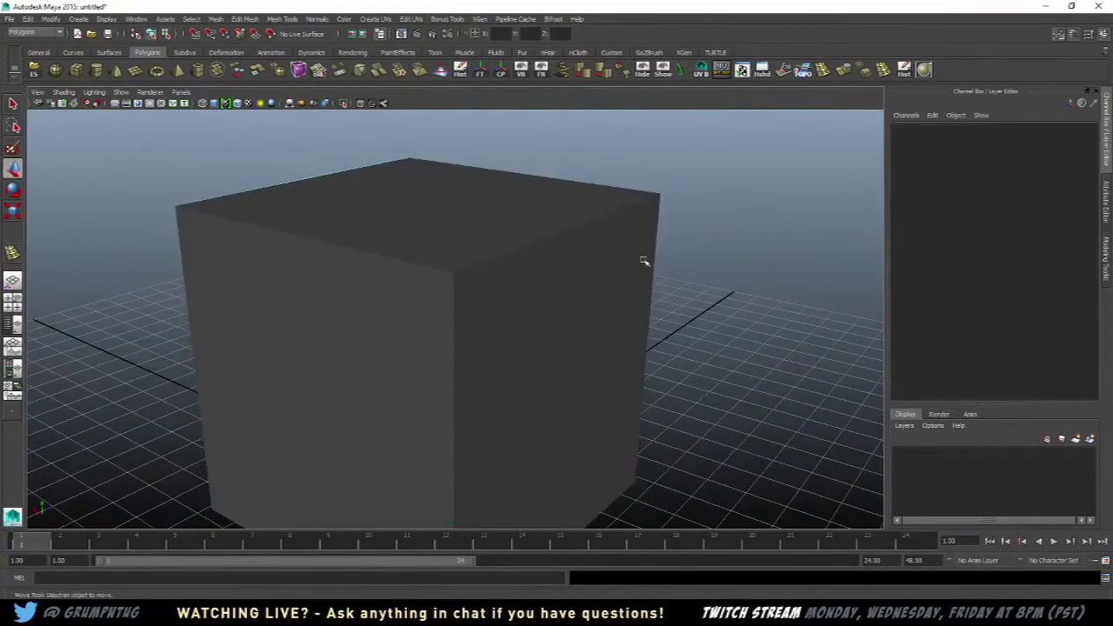
- Preview the cube with mesh smoothing, deselect it and examine how its supported and unsupported edges round off
{"action": "left_click", "coordinate": [600, 270]}
{"action": "key", "text": "3"}
{"action": "left_click", "coordinate": [729, 233]}
{"action": "left_click_drag", "start_coordinate": [729, 233], "coordinate": [652, 213], "text": "alt"}
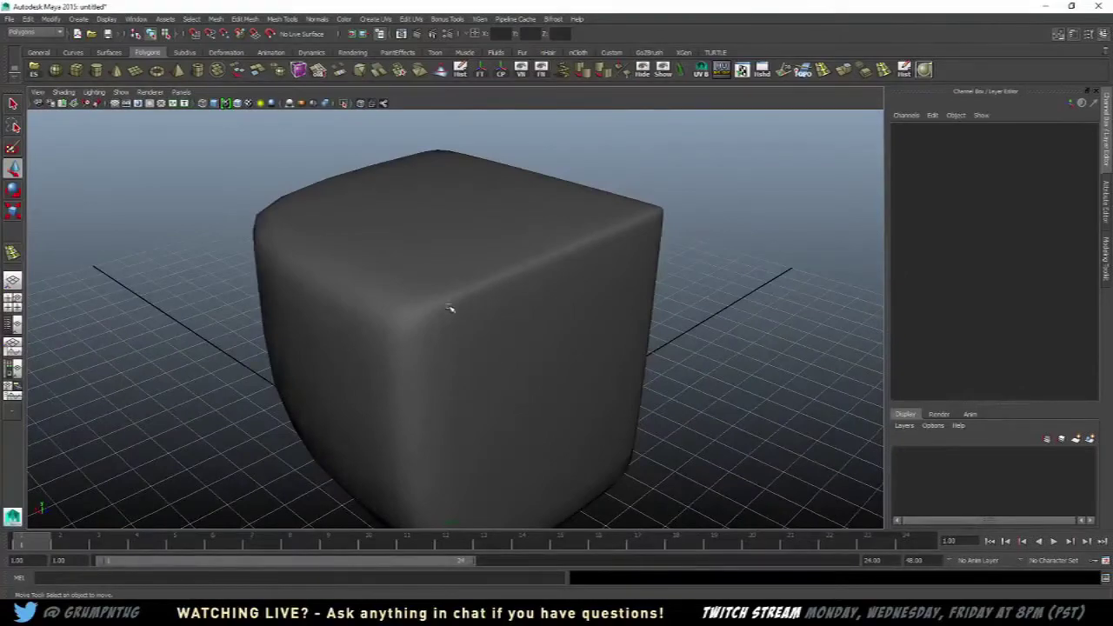
{"action": "left_click_drag", "start_coordinate": [549, 244], "coordinate": [671, 229], "text": "alt"}
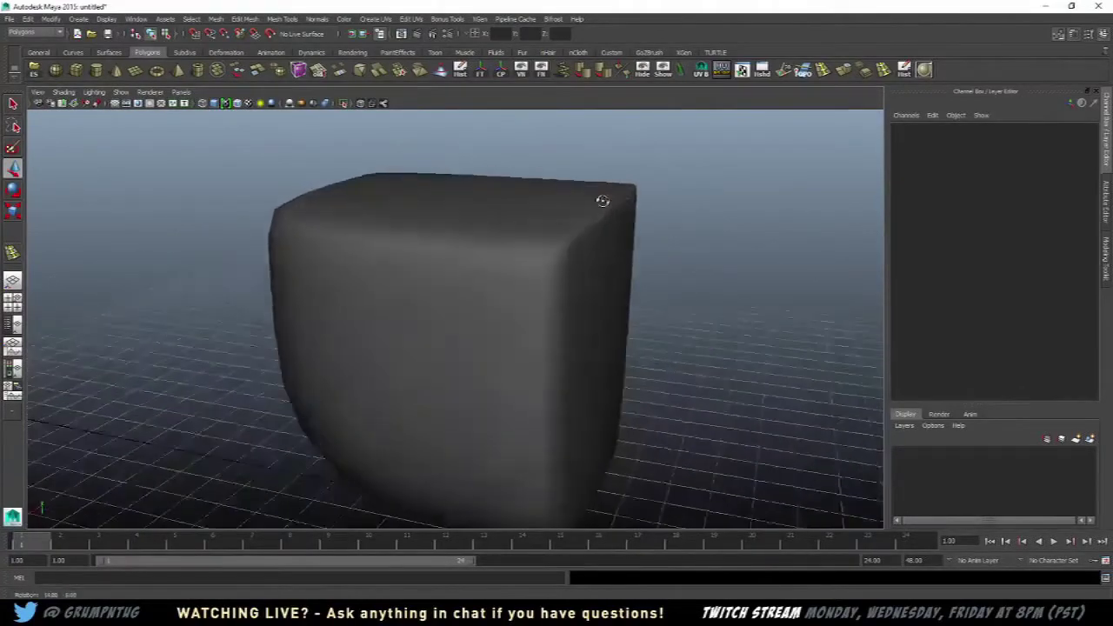
{"action": "left_click_drag", "start_coordinate": [602, 201], "coordinate": [523, 297], "text": "alt"}
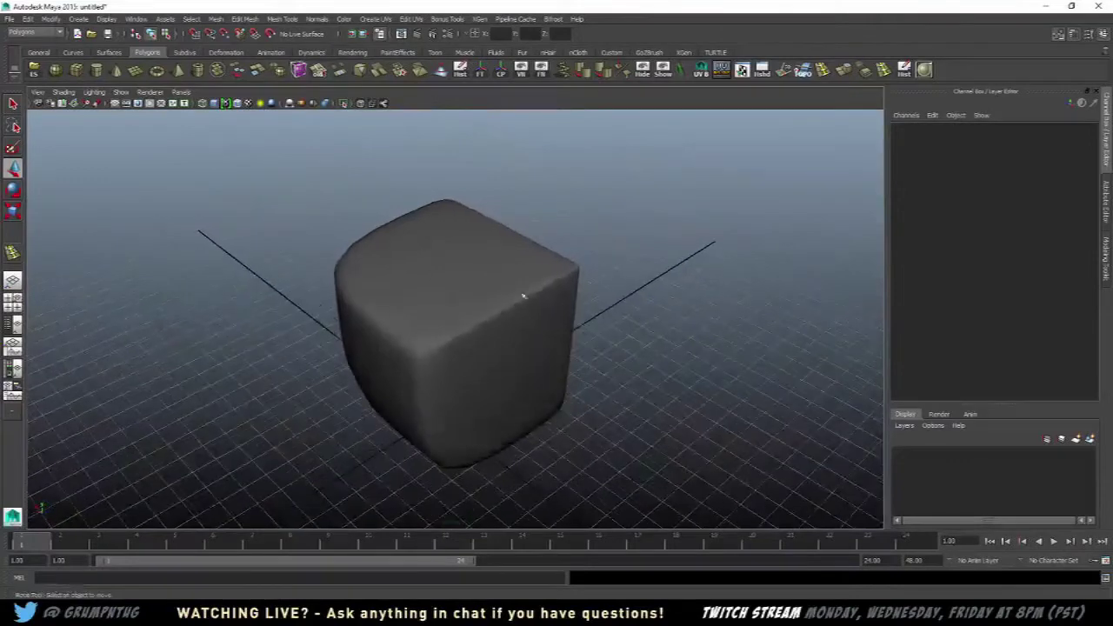
- Turn off the cube's smooth mesh preview and deselect it
{"action": "left_click", "coordinate": [570, 299]}
{"action": "key", "text": "1"}
{"action": "left_click", "coordinate": [598, 297]}
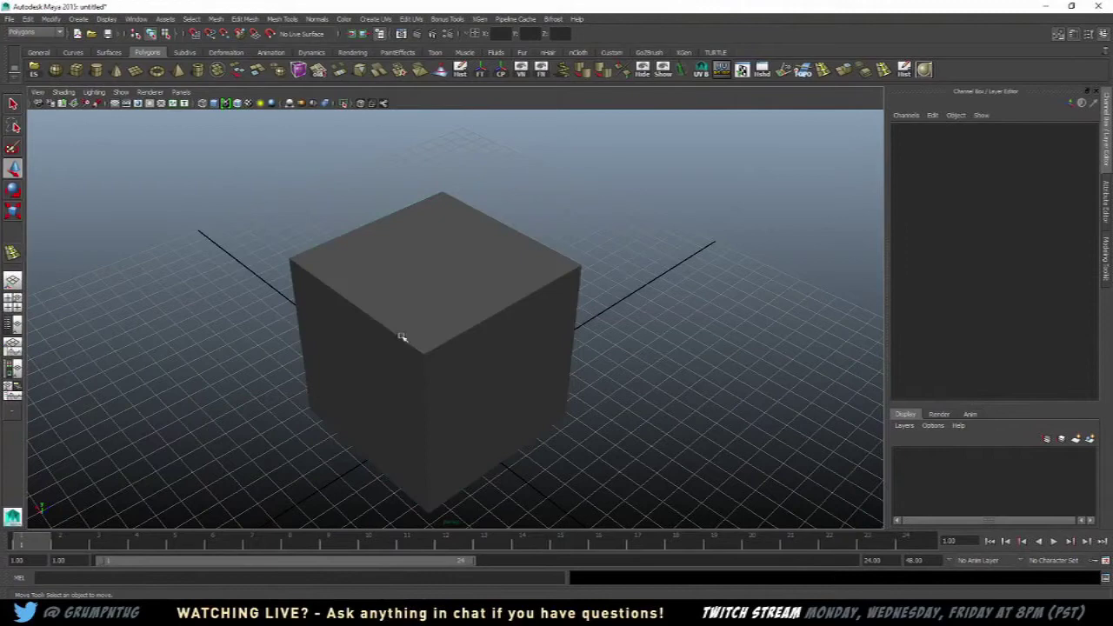
- Undo all the edge loop insertions on the cube, leaving only its original edges
{"action": "key", "text": "ctrl+z"}
{"action": "key", "text": "ctrl+z"}
{"action": "key", "text": "ctrl+z"}
{"action": "key", "text": "ctrl+z"}
{"action": "key", "text": "ctrl+z"}
{"action": "key", "text": "ctrl+z"}
{"action": "key", "text": "ctrl+z"}
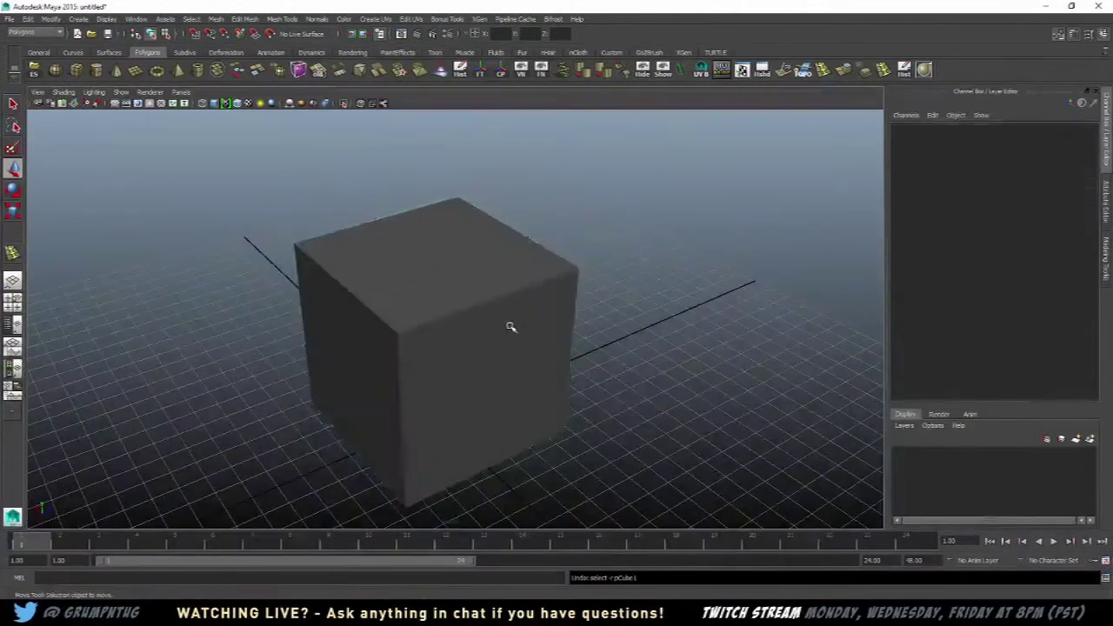
{"action": "key", "text": "ctrl+z"}
{"action": "key", "text": "ctrl+z"}
{"action": "key", "text": "ctrl+z"}
{"action": "key", "text": "ctrl+z"}
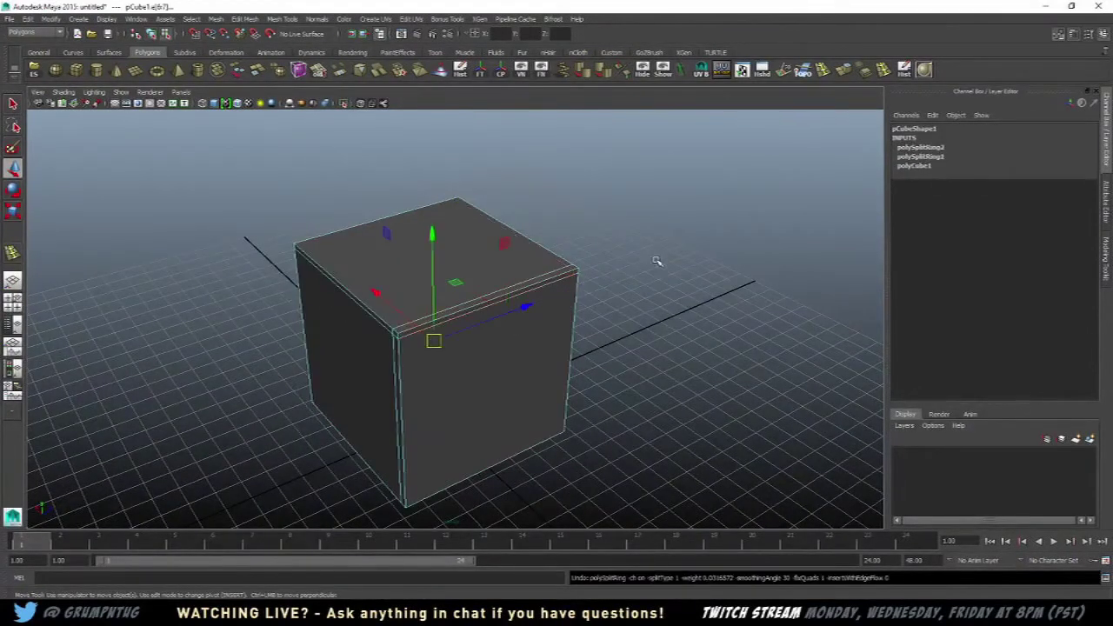
{"action": "key", "text": "ctrl+z"}
{"action": "key", "text": "ctrl+z"}
{"action": "key", "text": "ctrl+z"}
{"action": "key", "text": "ctrl+z"}
{"action": "key", "text": "ctrl+z"}
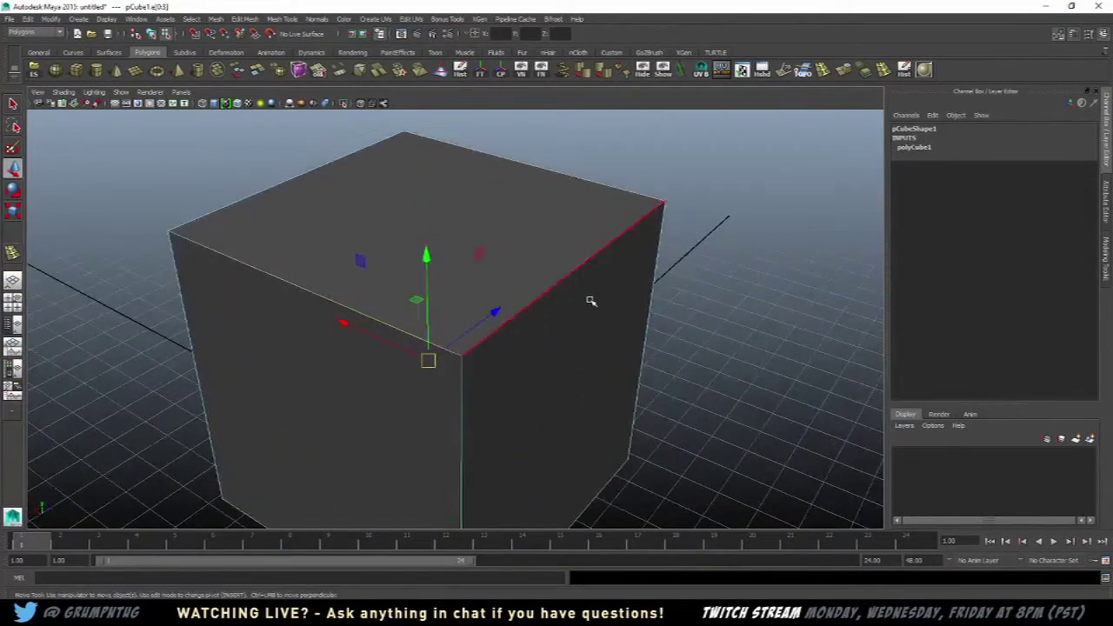
- Undo the remaining edge selections and return to object mode with the whole cube selected
{"action": "key", "text": "ctrl+z"}
{"action": "key", "text": "ctrl+z"}
{"action": "key", "text": "ctrl+z"}
{"action": "key", "text": "ctrl+z"}
{"action": "key", "text": "ctrl+z"}
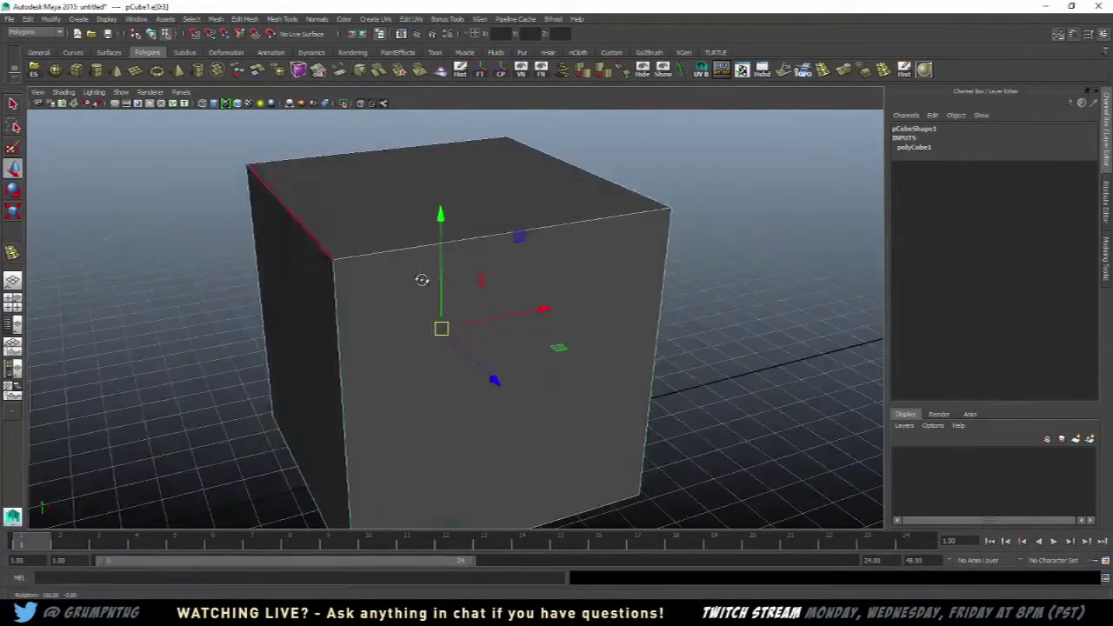
{"action": "key", "text": "ctrl+z"}
{"action": "left_click_drag", "start_coordinate": [489, 250], "coordinate": [546, 274], "text": "alt"}
{"action": "right_click_drag", "start_coordinate": [566, 261], "coordinate": [609, 247]}
{"action": "key", "text": "ctrl+z"}
{"action": "key", "text": "ctrl+z"}
{"action": "key", "text": "ctrl+z"}
{"action": "key", "text": "ctrl+z"}
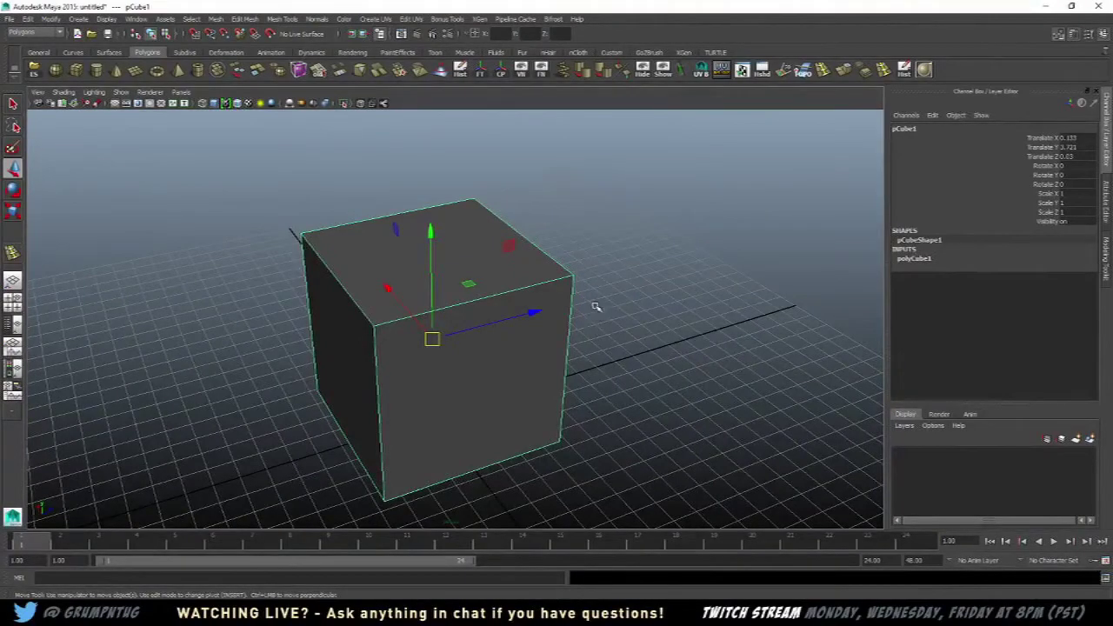
- Use the Crease tool to crease one top edge of the cube, between the top face and the dark side face
{"action": "left_click_drag", "start_coordinate": [596, 307], "coordinate": [656, 227], "text": "alt"}
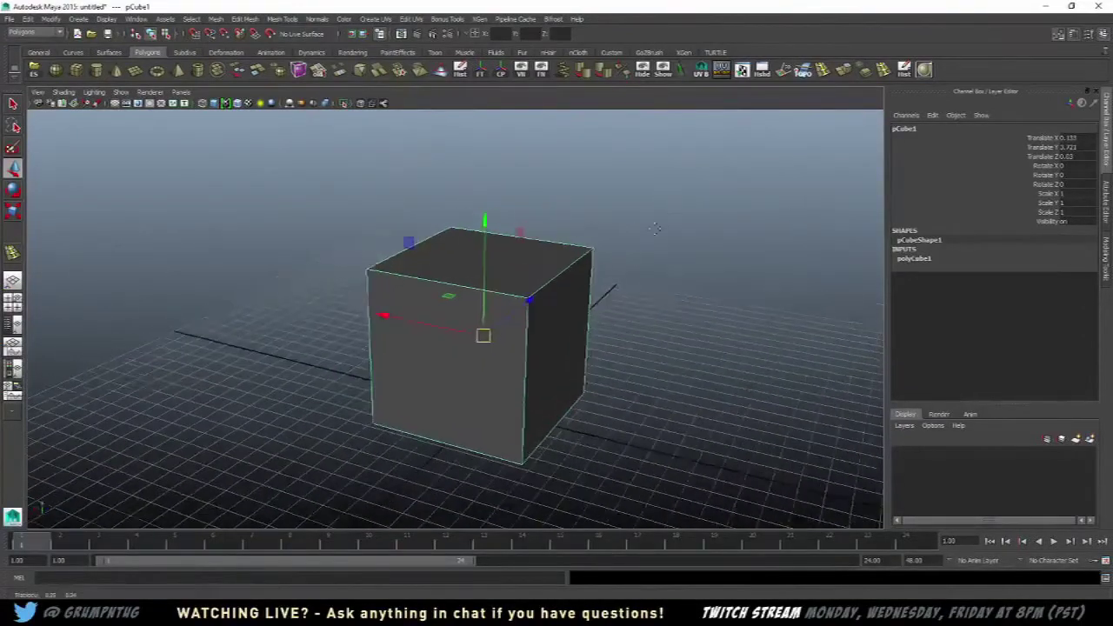
{"action": "scroll", "coordinate": [663, 235], "scroll_direction": "up", "scroll_amount": 1}
{"action": "scroll", "coordinate": [600, 296], "scroll_direction": "up", "scroll_amount": 3}
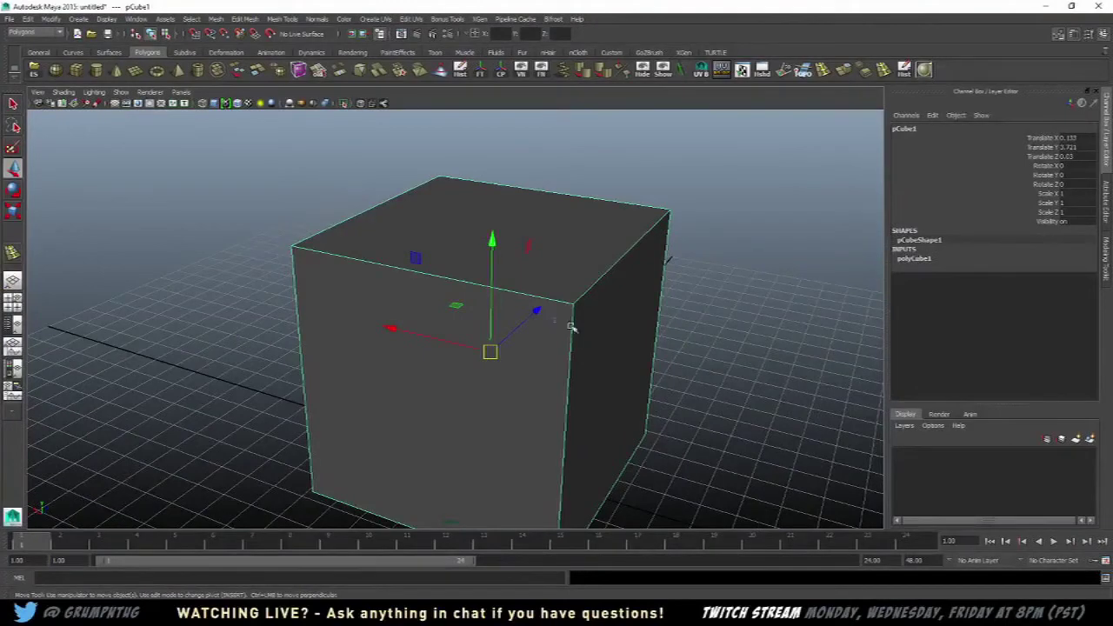
{"action": "middle_click_drag", "start_coordinate": [614, 321], "coordinate": [579, 293], "text": "alt"}
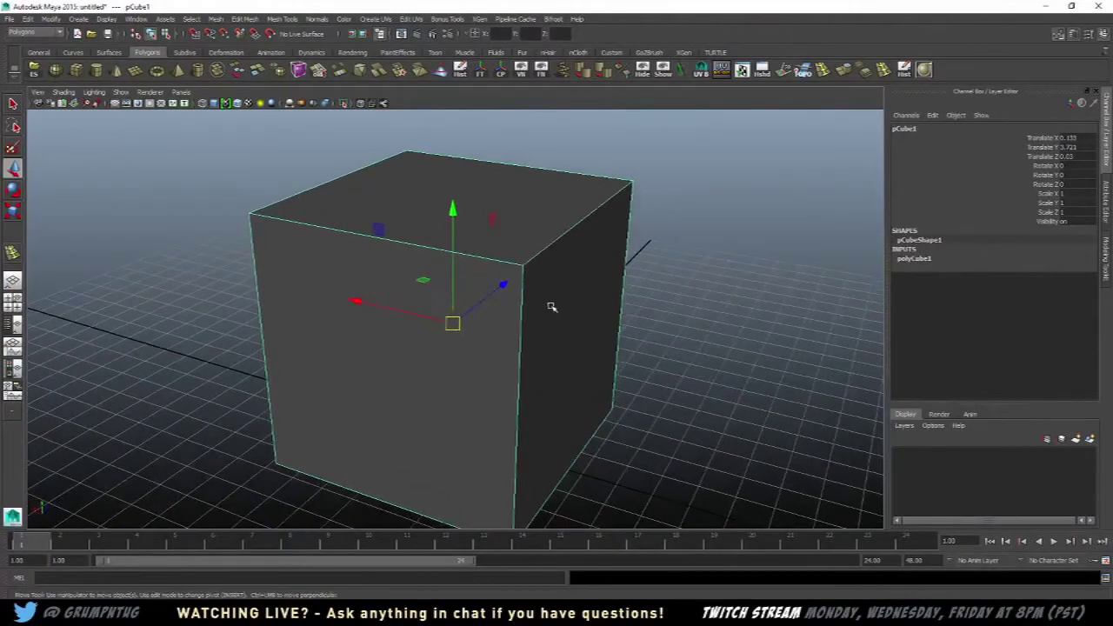
{"action": "mouse_move", "coordinate": [551, 306]}
{"action": "left_mouse_down", "text": "alt"}
{"action": "mouse_move", "coordinate": [562, 308]}
{"action": "mouse_move", "coordinate": [551, 313]}
{"action": "left_mouse_up", "text": "alt"}
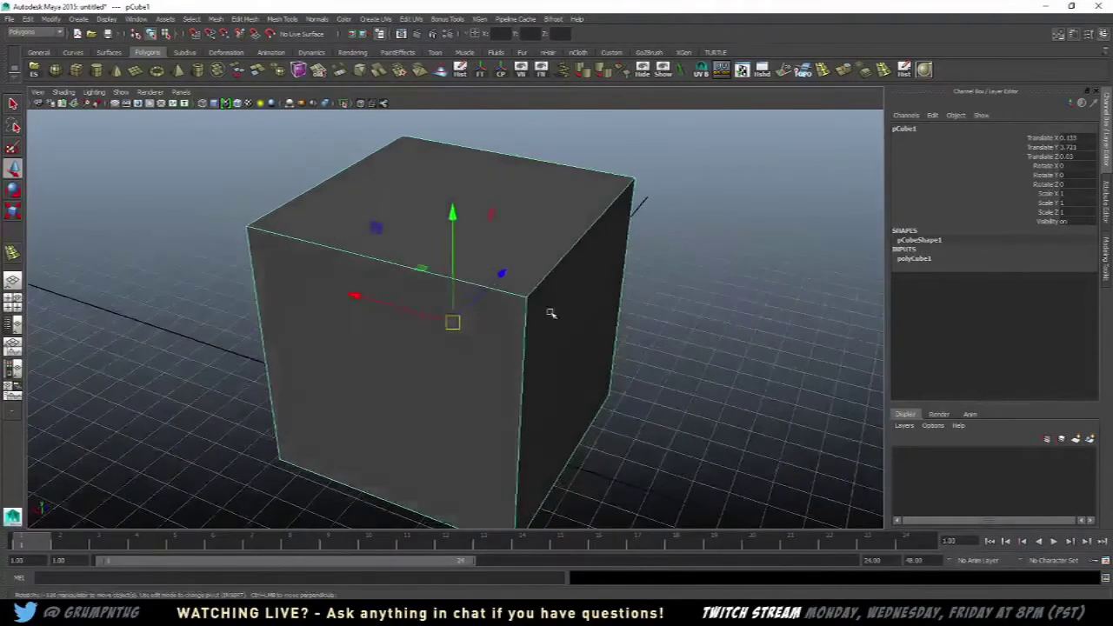
{"action": "left_click_drag", "start_coordinate": [739, 180], "coordinate": [837, 112], "text": "alt"}
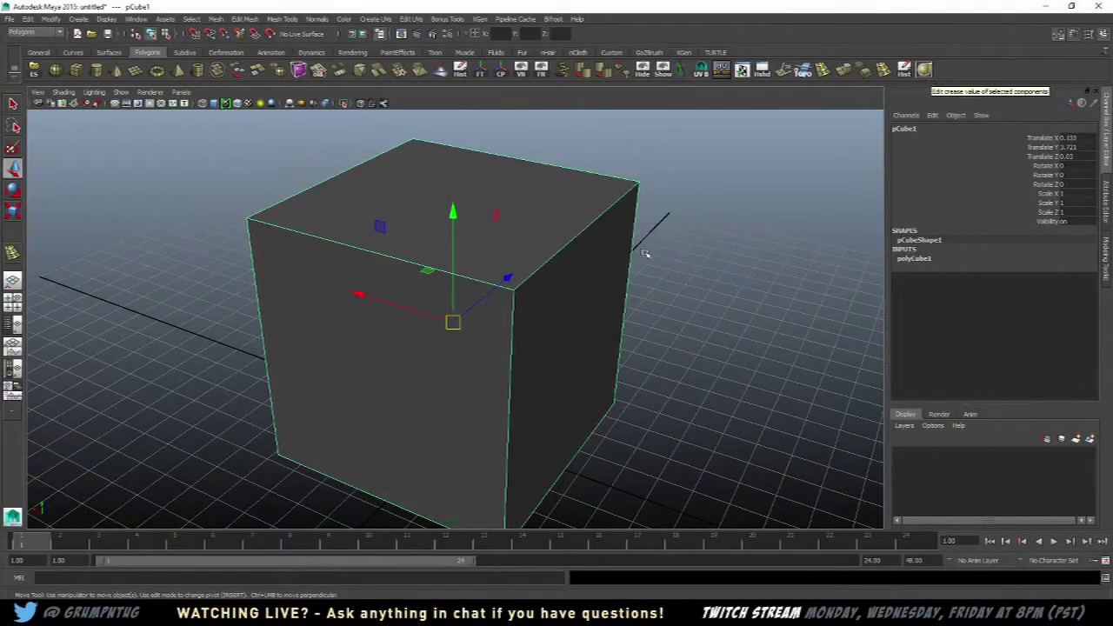
{"action": "left_click", "coordinate": [924, 70]}
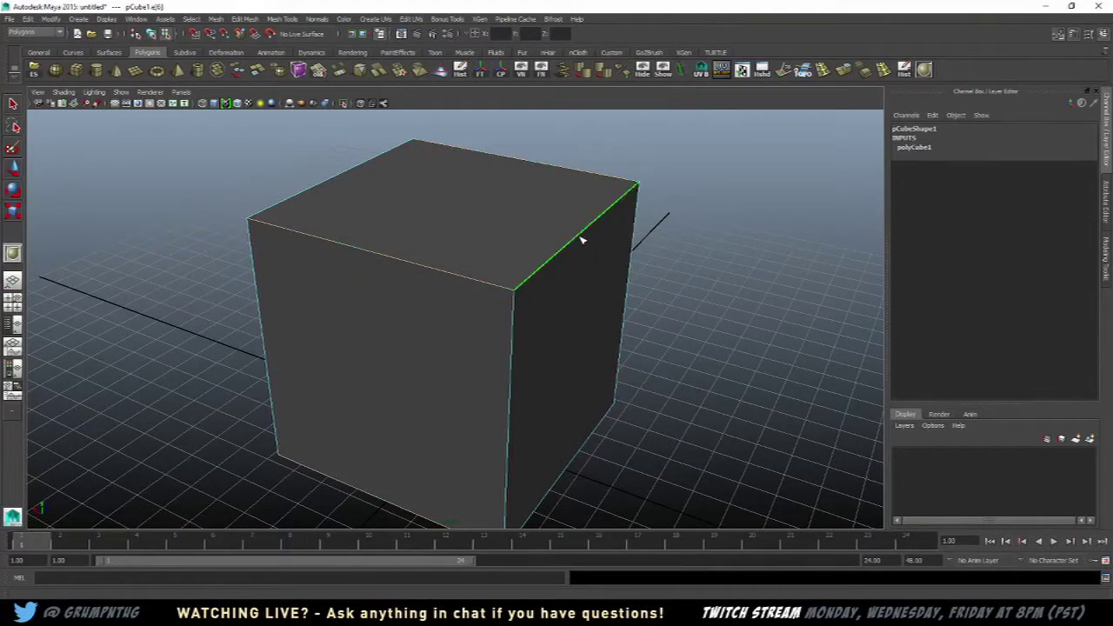
{"action": "middle_click_drag", "start_coordinate": [581, 239], "coordinate": [583, 163]}
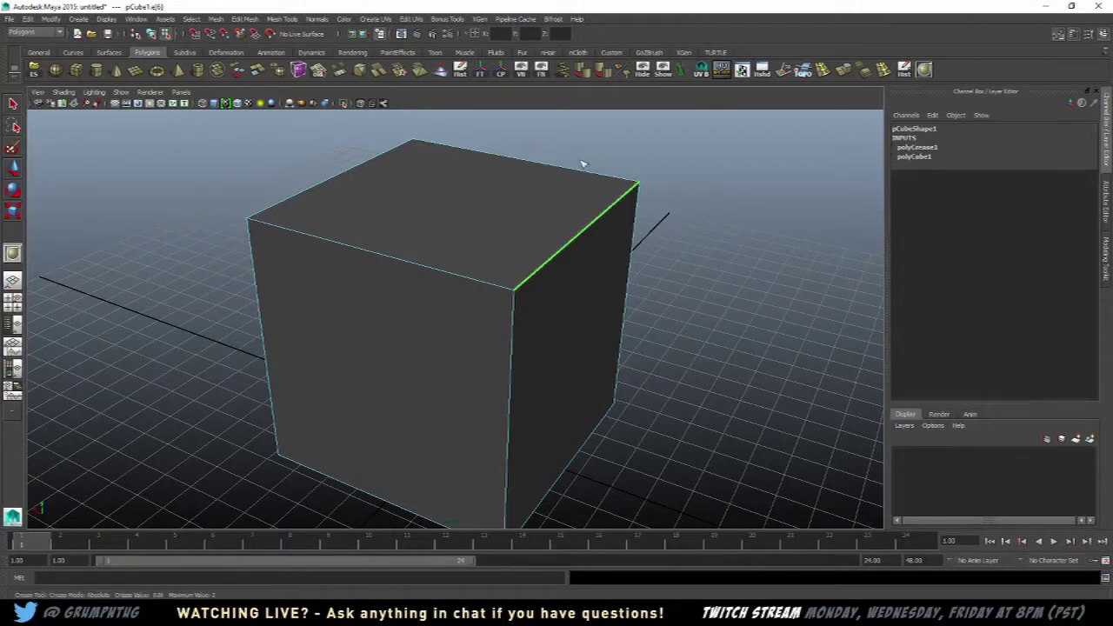
{"action": "left_click_drag", "start_coordinate": [726, 280], "coordinate": [737, 288], "text": "alt"}
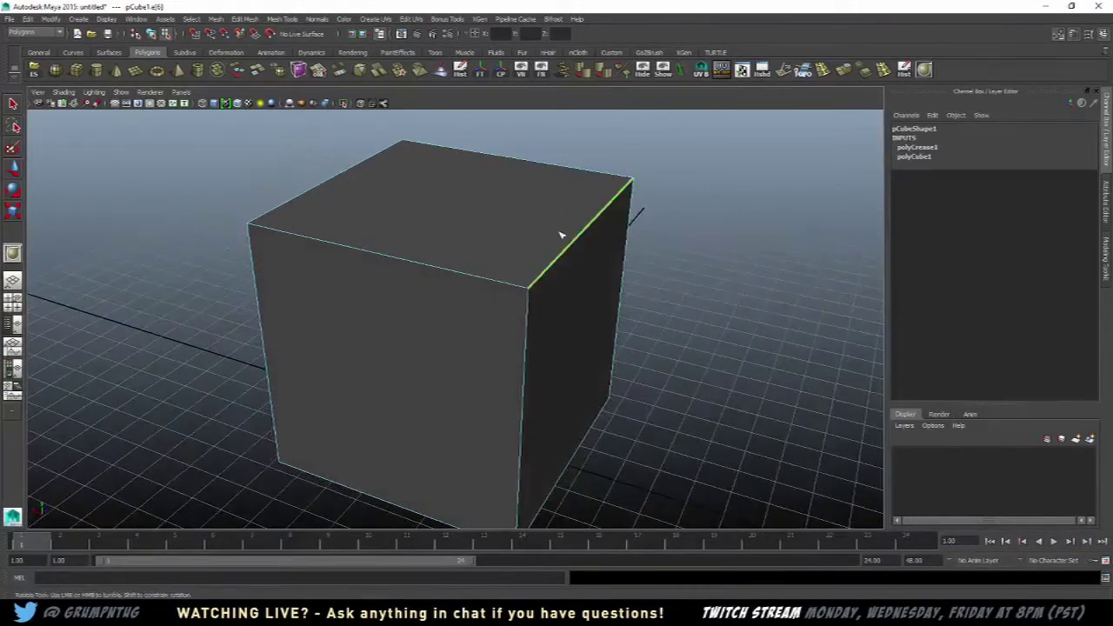
{"action": "right_click_drag", "start_coordinate": [562, 235], "coordinate": [583, 239], "text": "alt"}
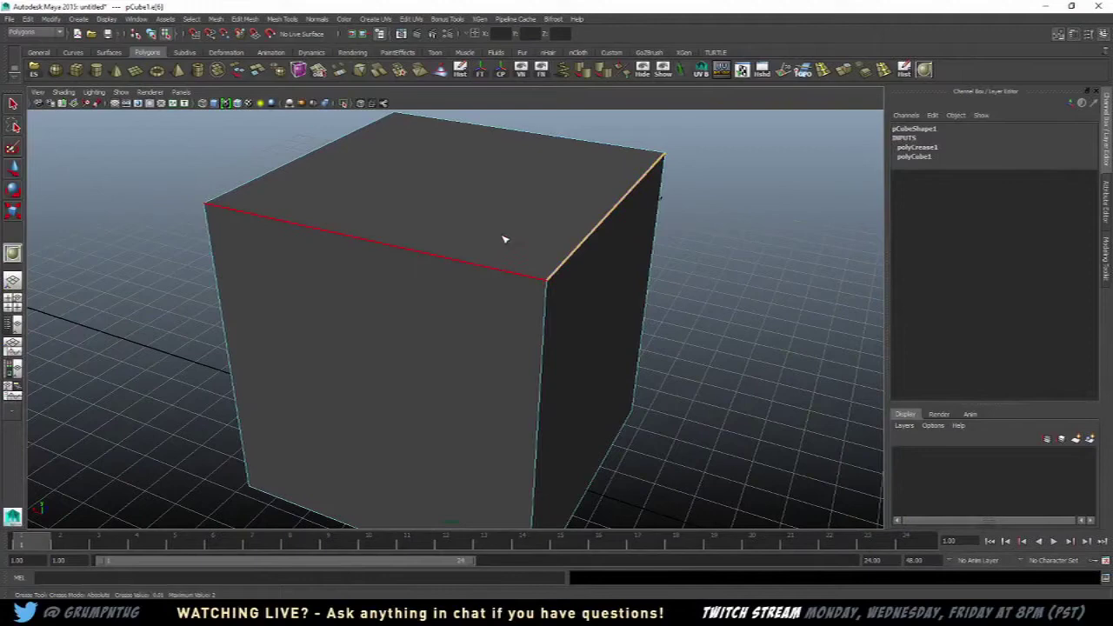
- Return to object mode with the Move tool, select the cube, preview it with mesh smoothing and deselect it
{"action": "right_click_drag", "start_coordinate": [591, 298], "coordinate": [679, 285]}
{"action": "key", "text": "w"}
{"action": "left_click", "coordinate": [604, 291]}
{"action": "left_click_drag", "start_coordinate": [603, 291], "coordinate": [668, 270], "text": "alt"}
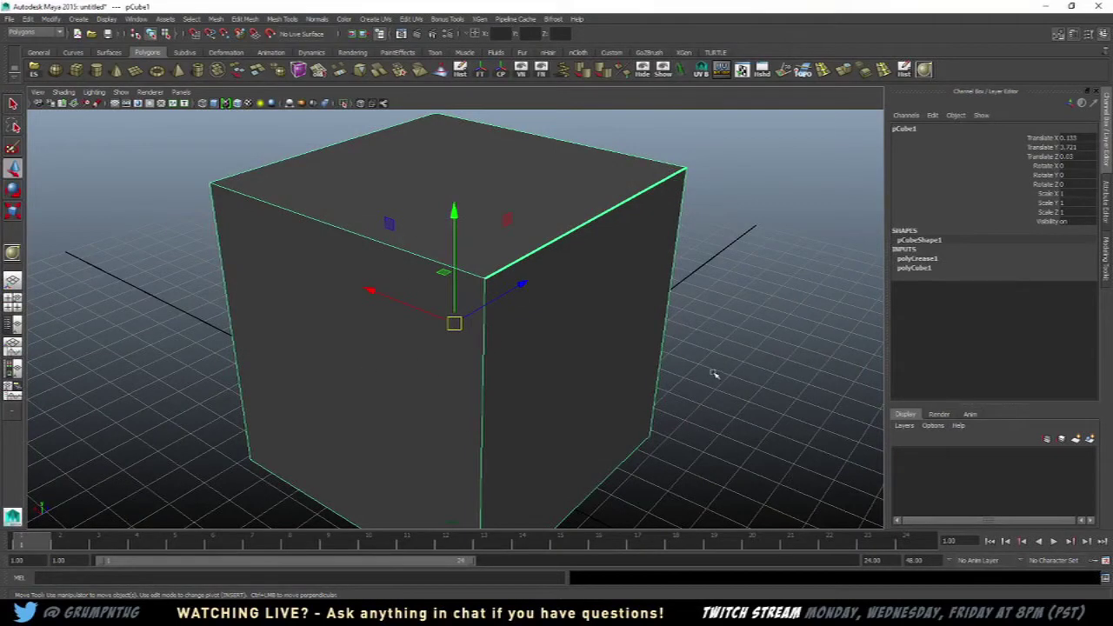
{"action": "key", "text": "3"}
{"action": "left_click", "coordinate": [636, 340]}
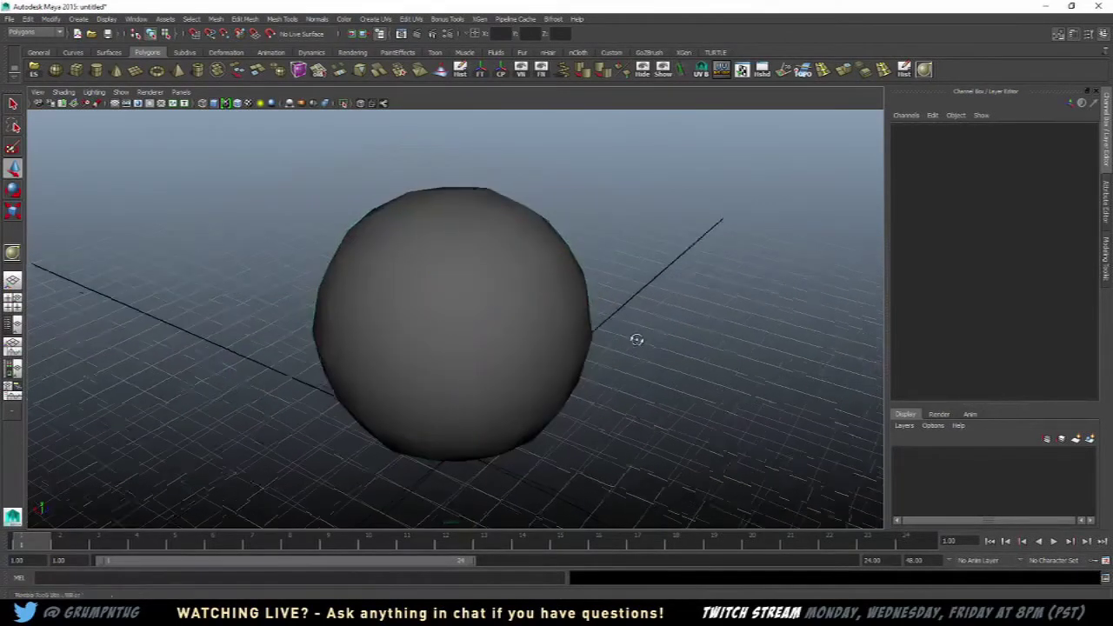
- Select the adjacent front top edge on the smoothed cube and sharpen it with the Crease tool
{"action": "left_click", "coordinate": [582, 310]}
{"action": "scroll", "coordinate": [428, 290], "scroll_direction": "up", "scroll_amount": 3}
{"action": "right_click_drag", "start_coordinate": [409, 248], "coordinate": [397, 261]}
{"action": "left_click", "coordinate": [398, 261]}
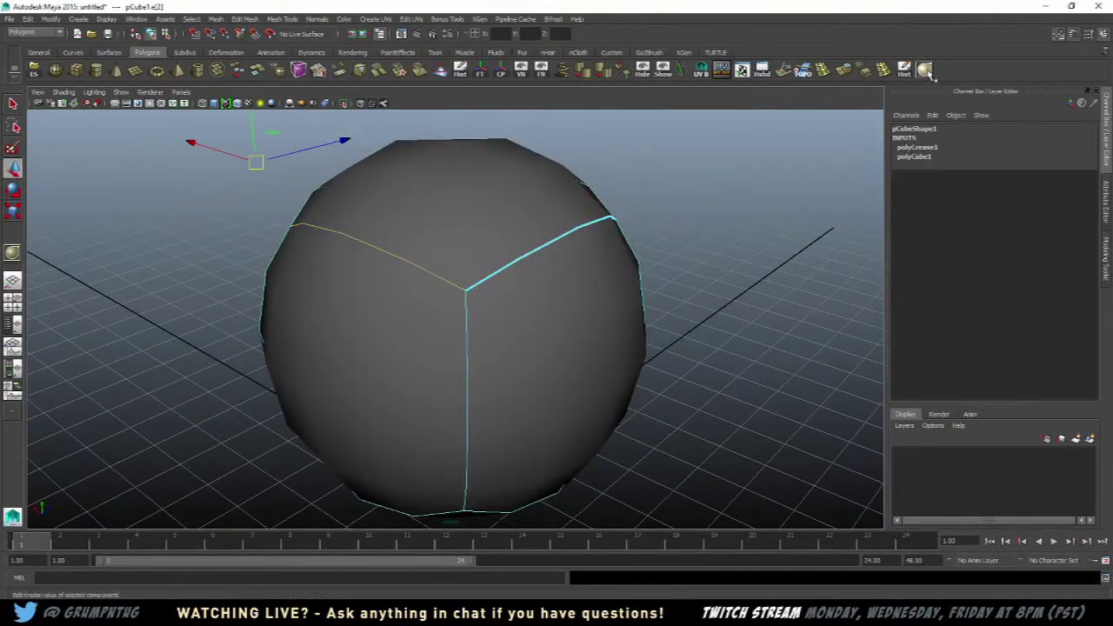
{"action": "left_click", "coordinate": [802, 71]}
{"action": "middle_click_drag", "start_coordinate": [409, 263], "coordinate": [442, 135]}
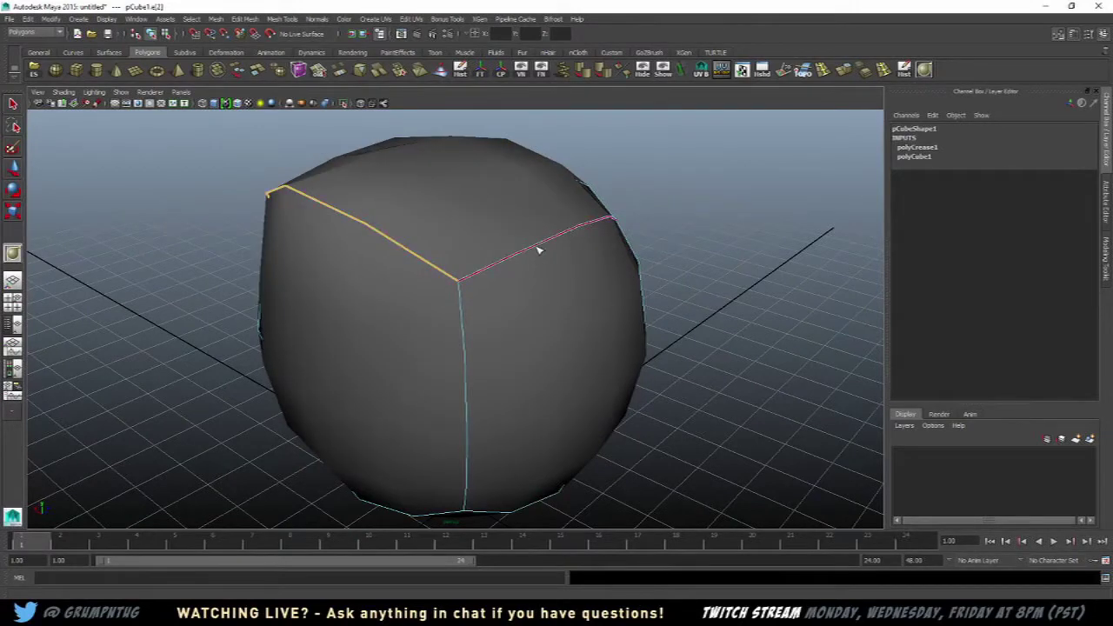
- Increase the crease on the first creased top edge to sharpen that side of the smoothed shape
{"action": "middle_click_drag", "start_coordinate": [539, 250], "coordinate": [605, 260]}
{"action": "left_click_drag", "start_coordinate": [783, 218], "coordinate": [440, 296], "text": "alt"}
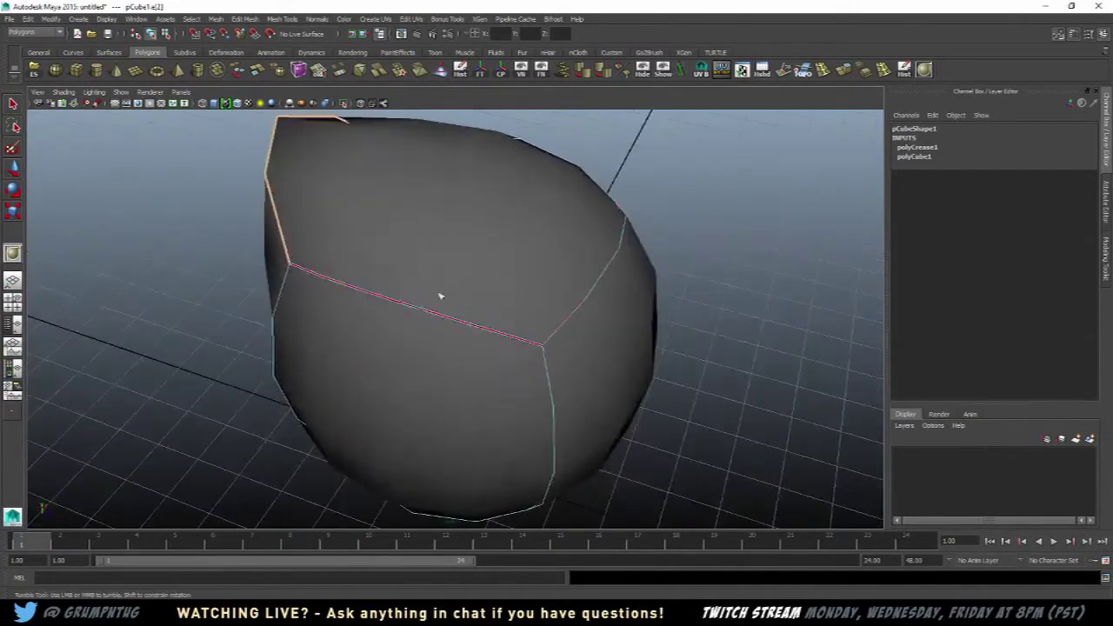
{"action": "left_click", "coordinate": [419, 309]}
{"action": "middle_click_drag", "start_coordinate": [419, 309], "coordinate": [809, 493]}
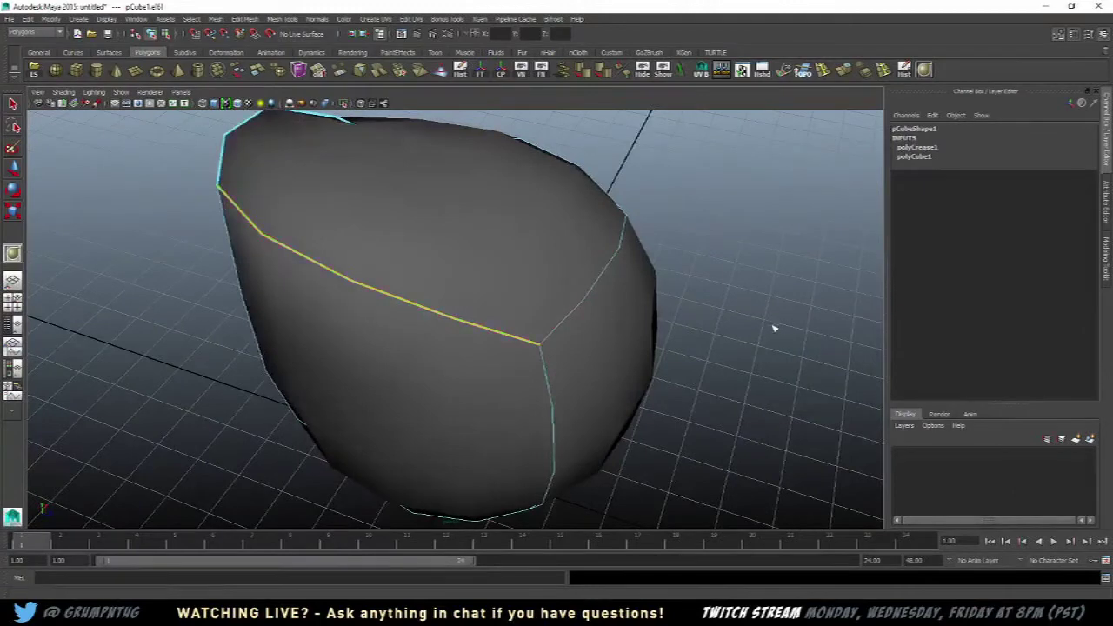
- Crease the two remaining top edges, completing the creased rim around the cube's top face
{"action": "left_click", "coordinate": [589, 284]}
{"action": "scroll", "coordinate": [602, 274], "scroll_direction": "down", "scroll_amount": 5}
{"action": "left_click_drag", "start_coordinate": [603, 268], "coordinate": [491, 292], "text": "alt"}
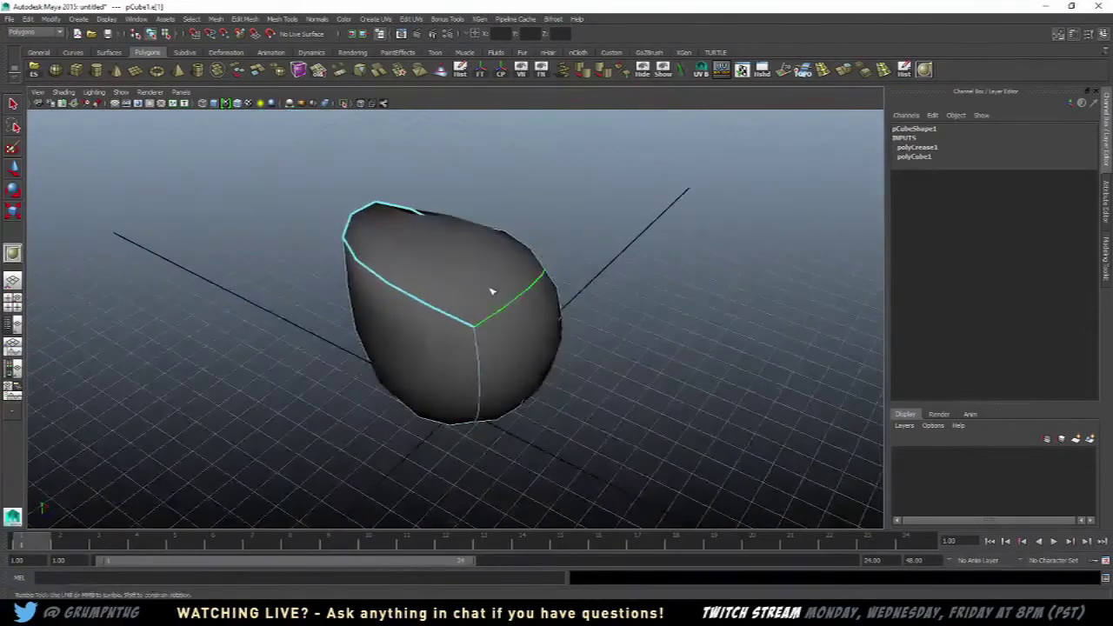
{"action": "middle_click_drag", "start_coordinate": [522, 298], "coordinate": [689, 580]}
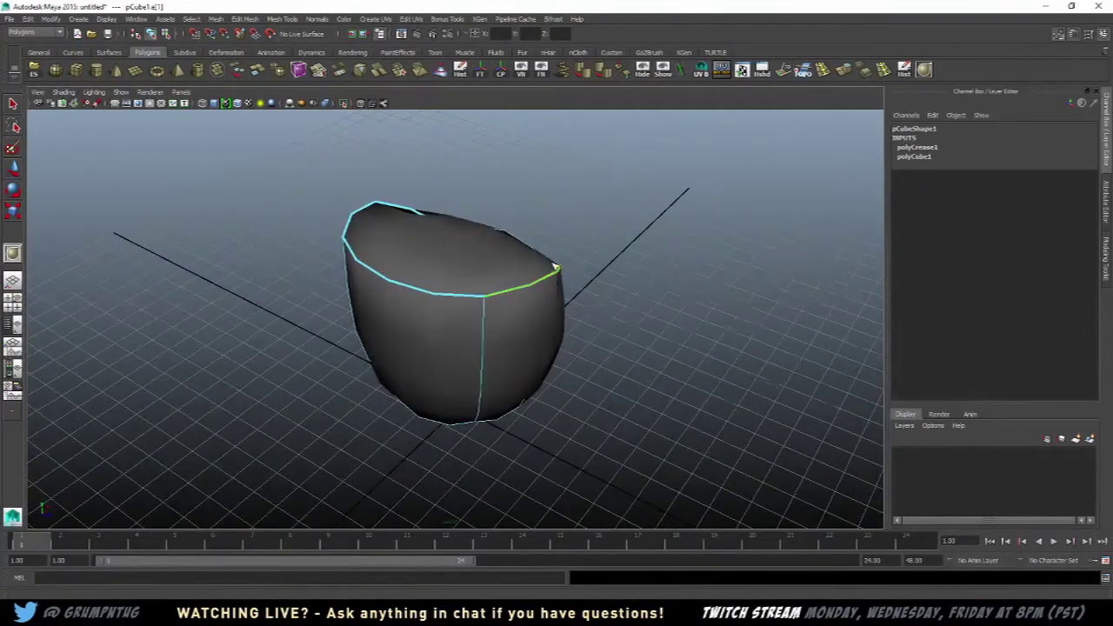
{"action": "left_click_drag", "start_coordinate": [555, 266], "coordinate": [426, 272], "text": "alt"}
{"action": "middle_click_drag", "start_coordinate": [455, 319], "coordinate": [566, 310]}
{"action": "left_click_drag", "start_coordinate": [566, 310], "coordinate": [519, 292], "text": "alt"}
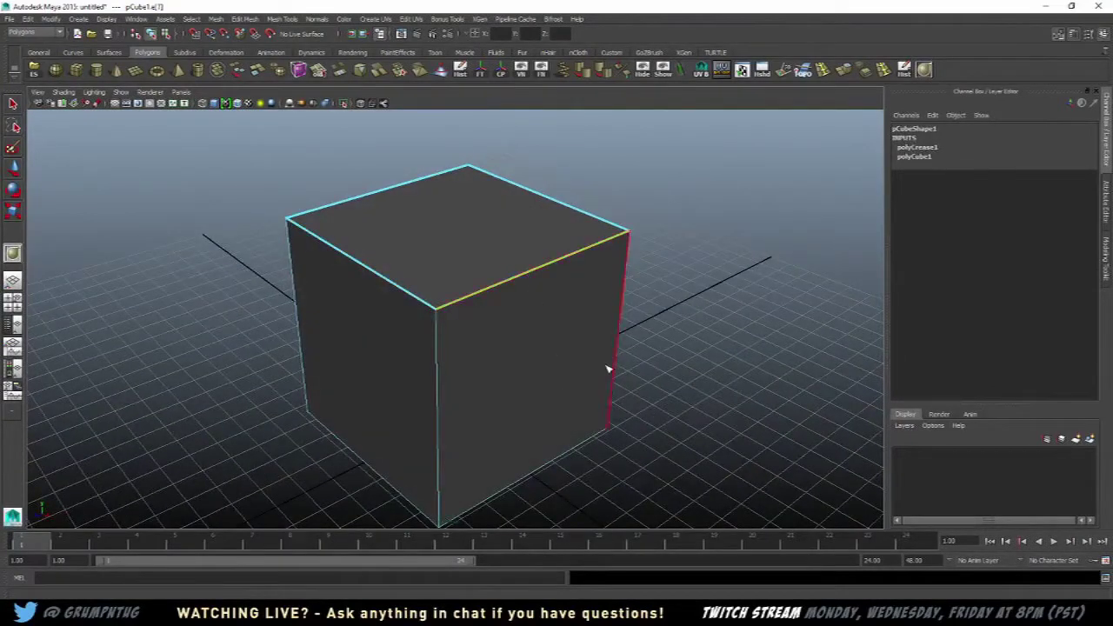
- Preview the creased cube smoothed, return to object mode with the Move tool and examine its sharp rim
{"action": "key", "text": "3"}
{"action": "left_click_drag", "start_coordinate": [621, 316], "coordinate": [559, 308], "text": "alt"}
{"action": "key", "text": "w"}
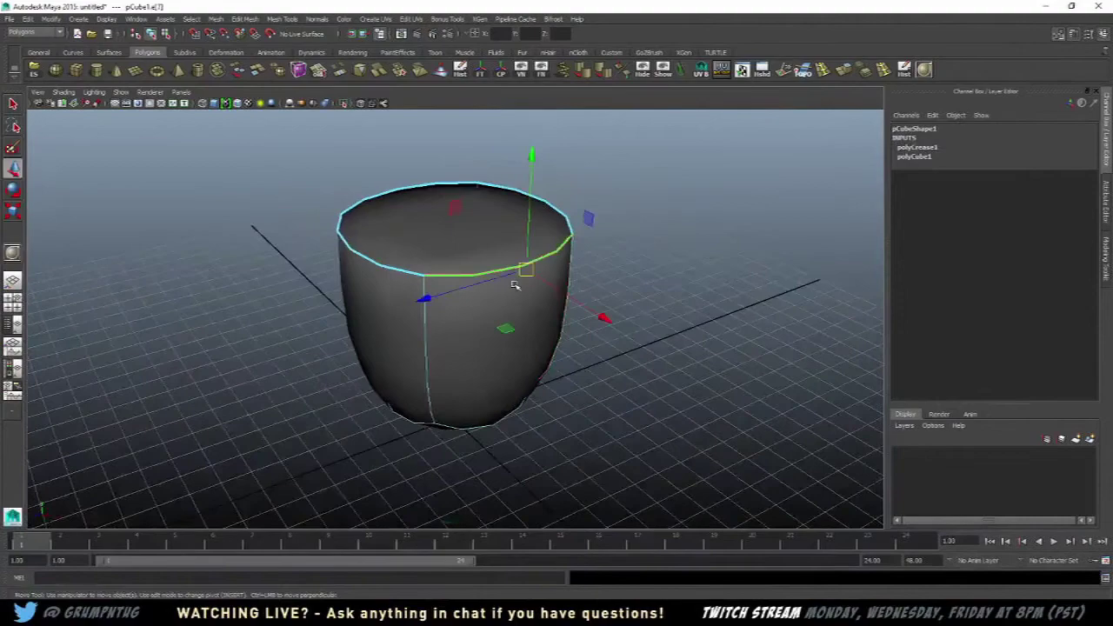
{"action": "left_click_drag", "start_coordinate": [525, 271], "coordinate": [449, 257]}
{"action": "left_click", "coordinate": [563, 270]}
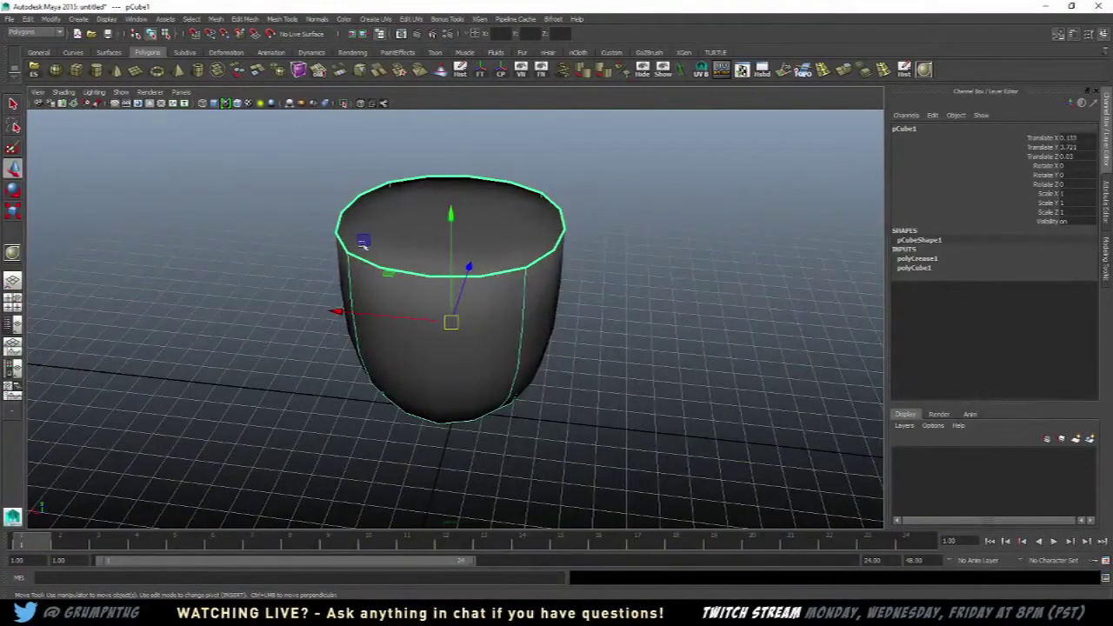
{"action": "left_click_drag", "start_coordinate": [588, 285], "coordinate": [552, 279], "text": "alt"}
{"action": "left_click", "coordinate": [632, 269]}
{"action": "left_click_drag", "start_coordinate": [650, 320], "coordinate": [480, 290], "text": "alt"}
- Create a second polygon cube on the grid beside the creased, smoothed one
{"action": "scroll", "coordinate": [479, 290], "scroll_direction": "down", "scroll_amount": 3}
{"action": "left_click", "coordinate": [76, 70]}
{"action": "left_click_drag", "start_coordinate": [339, 165], "coordinate": [640, 397], "text": "alt"}
{"action": "left_click_drag", "start_coordinate": [727, 347], "coordinate": [545, 304], "text": "alt"}
{"action": "scroll", "coordinate": [545, 305], "scroll_direction": "up", "scroll_amount": 3}
{"action": "left_click", "coordinate": [512, 313]}
{"action": "scroll", "coordinate": [574, 289], "scroll_direction": "up", "scroll_amount": 4}
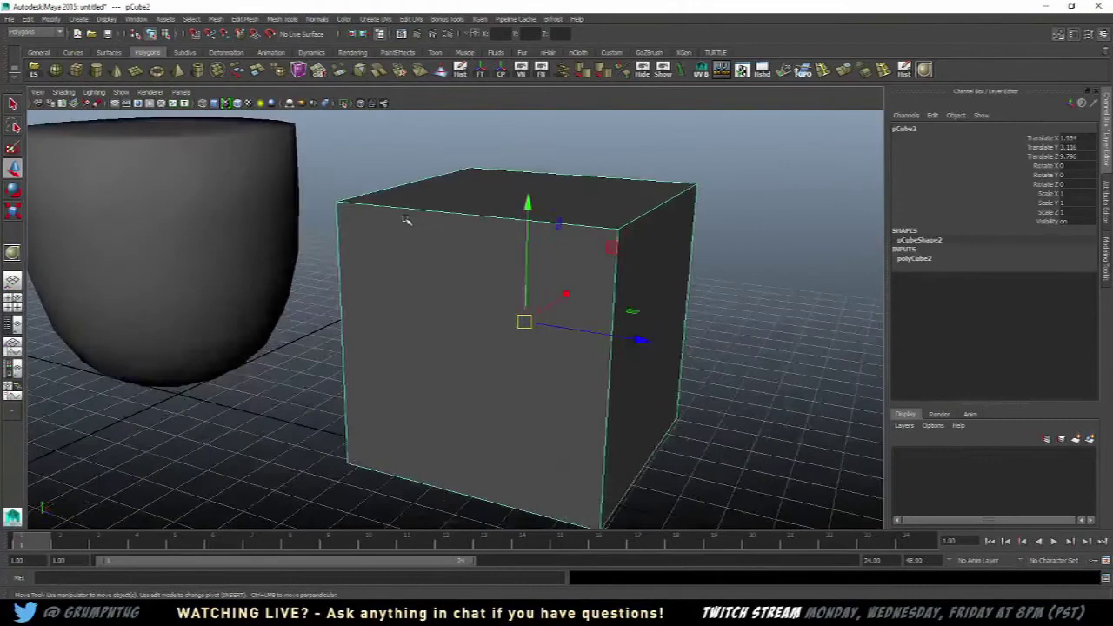
- Insert a horizontal edge loop just below the second cube's top face, then return to object mode with the Move tool
{"action": "right_click_drag", "start_coordinate": [405, 219], "coordinate": [368, 236], "text": "shift"}
{"action": "left_click", "coordinate": [340, 211]}
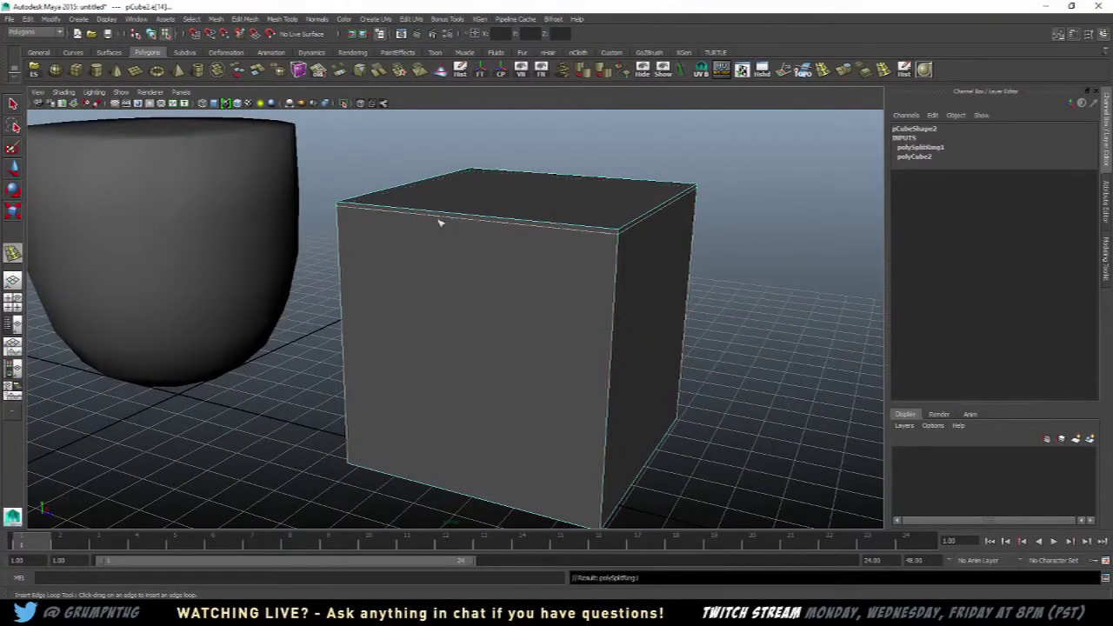
{"action": "left_click_drag", "start_coordinate": [440, 219], "coordinate": [528, 229], "text": "alt"}
{"action": "key", "text": "w"}
{"action": "right_click_drag", "start_coordinate": [527, 233], "coordinate": [592, 215]}
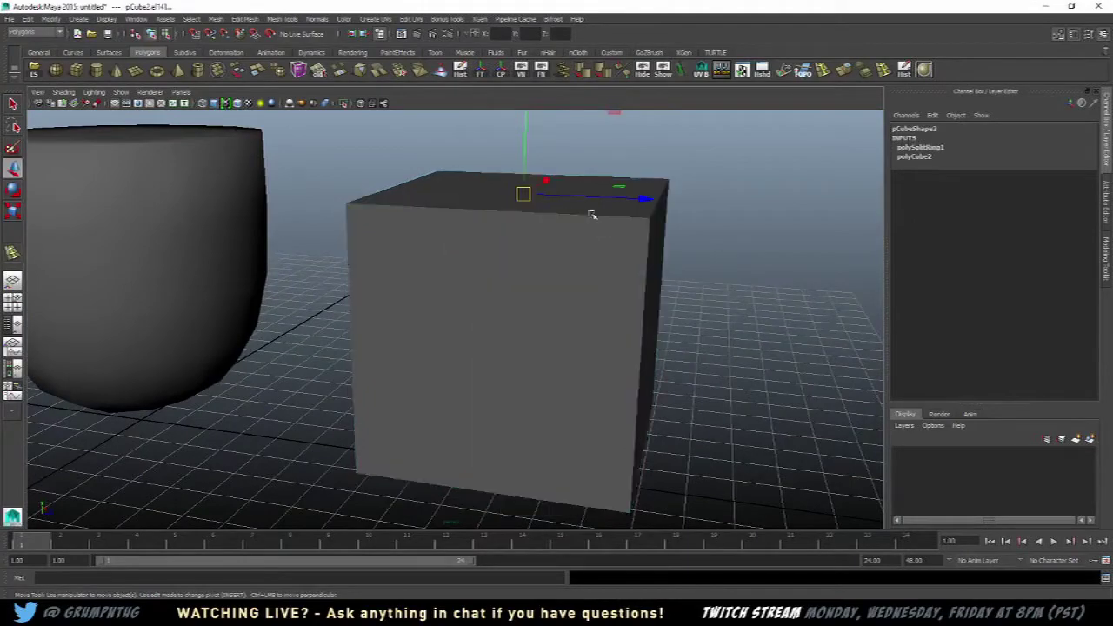
- Preview the second cube with mesh smoothing, deselect it and compare its rim with the creased cube's side by side
{"action": "key", "text": "3"}
{"action": "left_click", "coordinate": [668, 281]}
{"action": "left_click_drag", "start_coordinate": [668, 281], "coordinate": [510, 249], "text": "alt"}
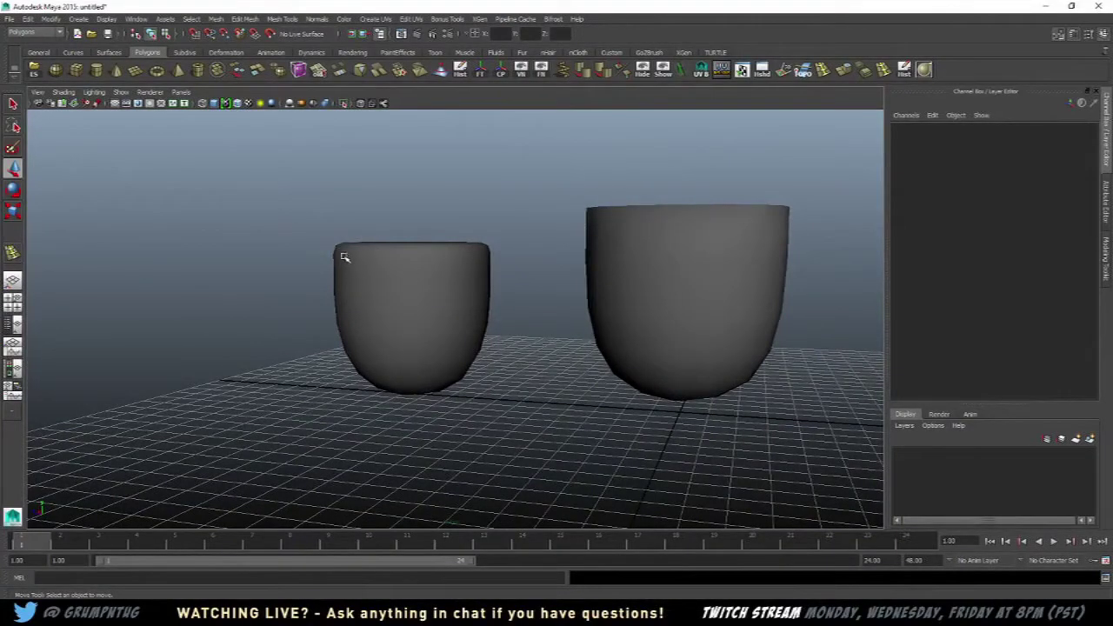
- Examine the second cube's rim from several angles, switching between its unsmoothed and smoothed display
{"action": "left_click_drag", "start_coordinate": [420, 279], "coordinate": [521, 311], "text": "alt"}
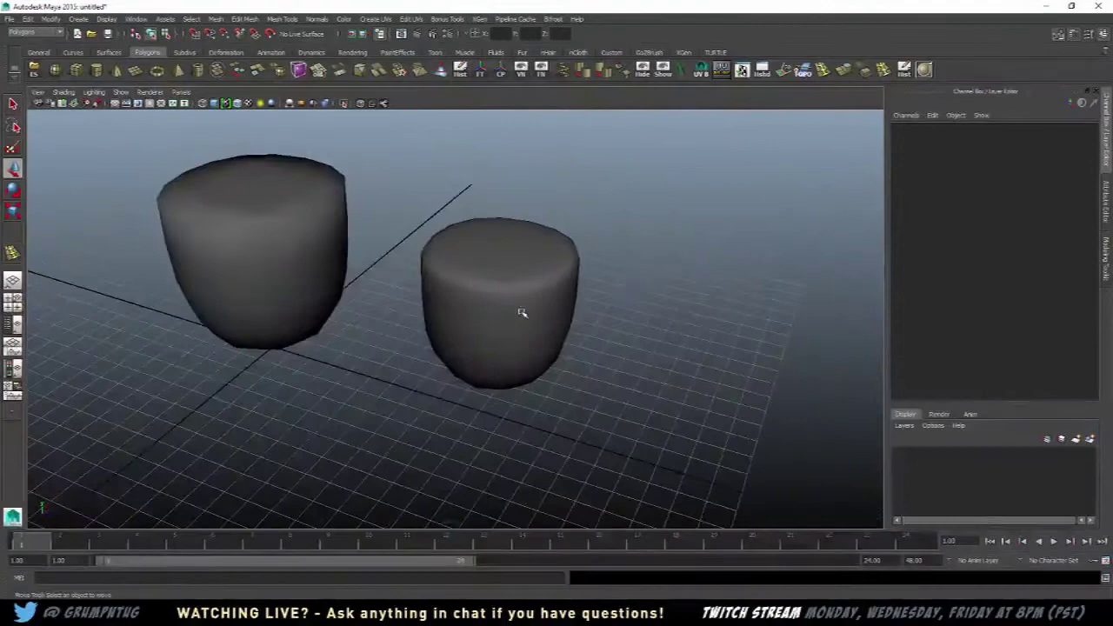
{"action": "left_click", "coordinate": [546, 302]}
{"action": "right_click_drag", "start_coordinate": [426, 300], "coordinate": [510, 293], "text": "alt"}
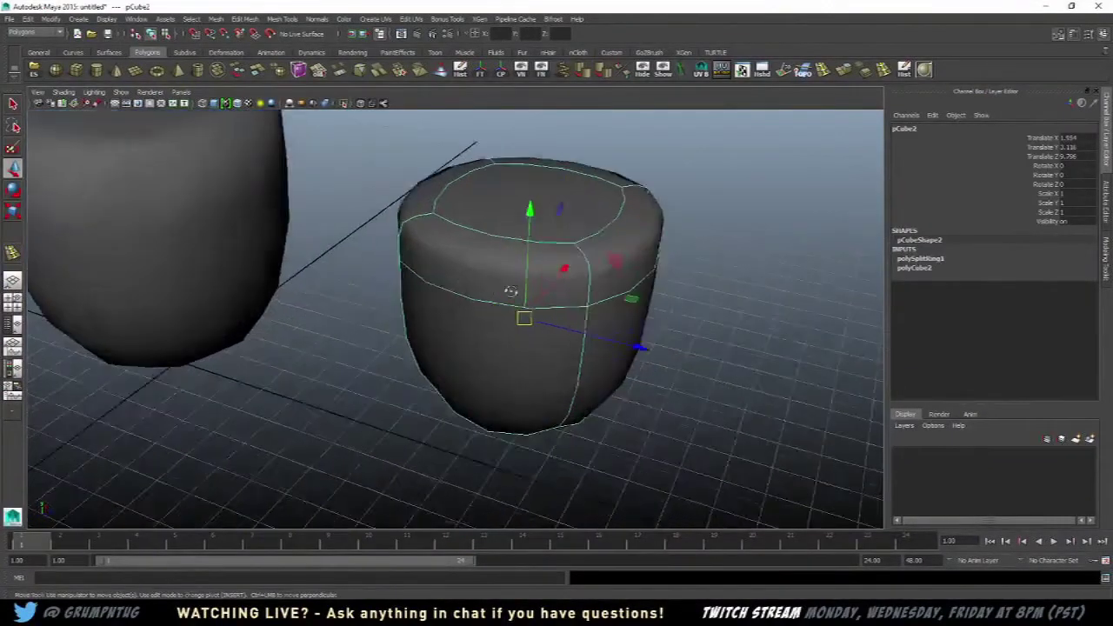
{"action": "left_click_drag", "start_coordinate": [510, 293], "coordinate": [473, 300], "text": "alt"}
{"action": "key", "text": "1"}
{"action": "key", "text": "3"}
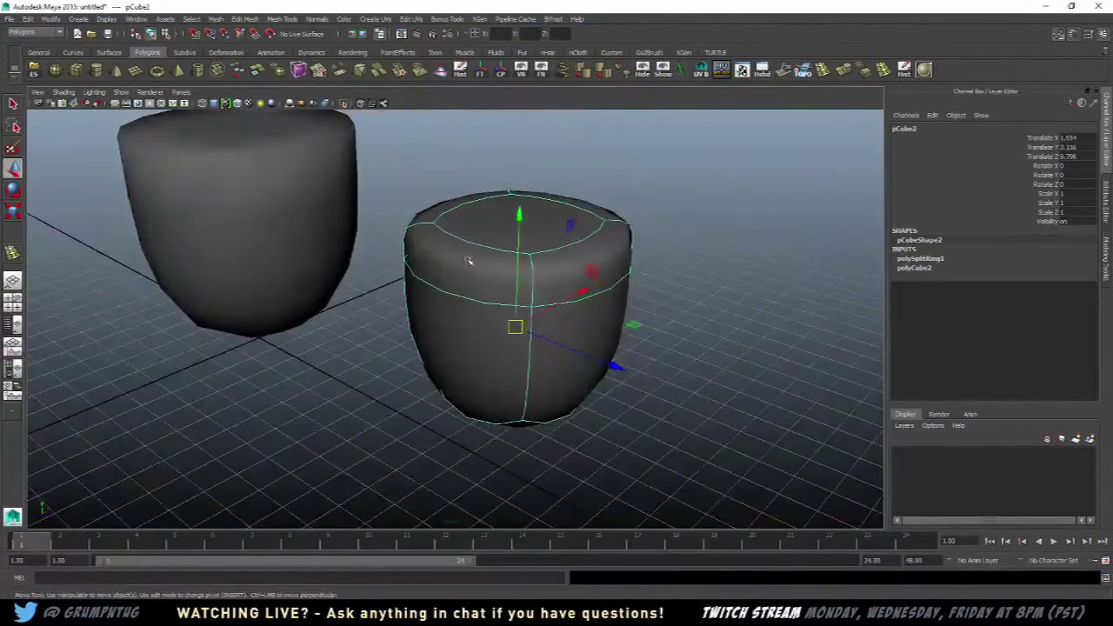
{"action": "left_click_drag", "start_coordinate": [457, 252], "coordinate": [490, 224], "text": "alt"}
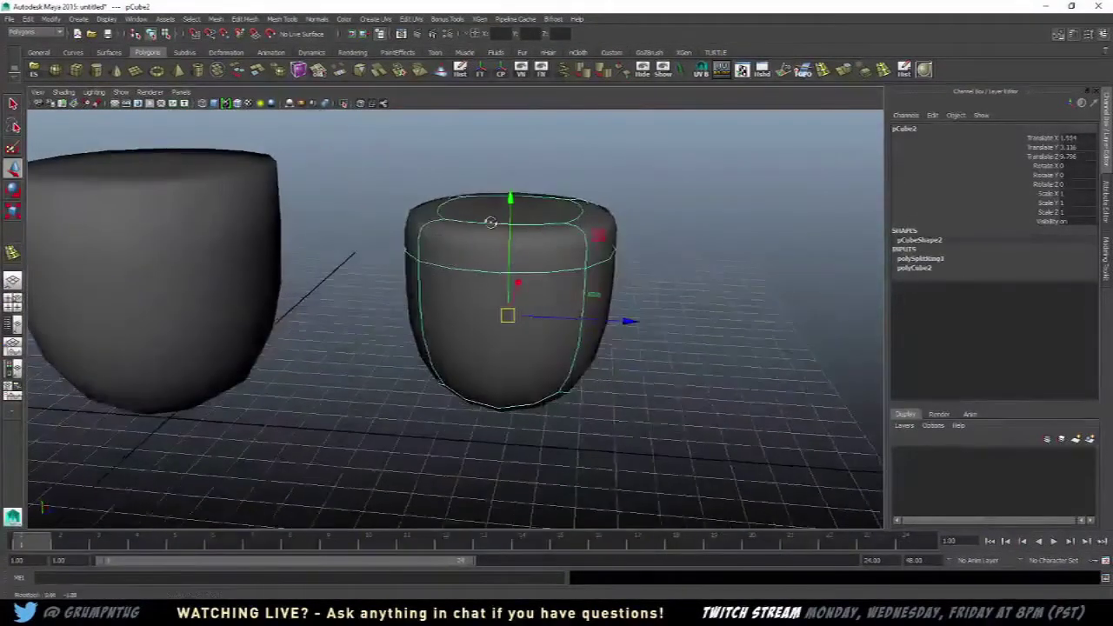
{"action": "left_click", "coordinate": [642, 163]}
{"action": "left_click_drag", "start_coordinate": [642, 164], "coordinate": [609, 212], "text": "alt"}
{"action": "left_click", "coordinate": [564, 259]}
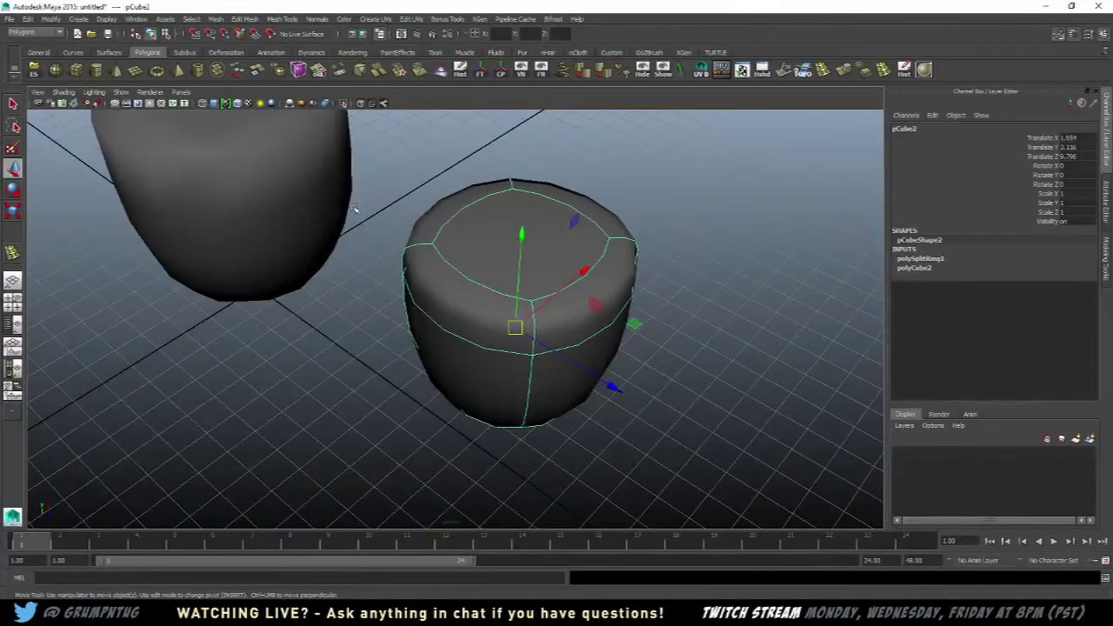
- Compare the second cube's original cage, smoothed preview and wireframe display, ending in shaded smooth preview
{"action": "key", "text": "1"}
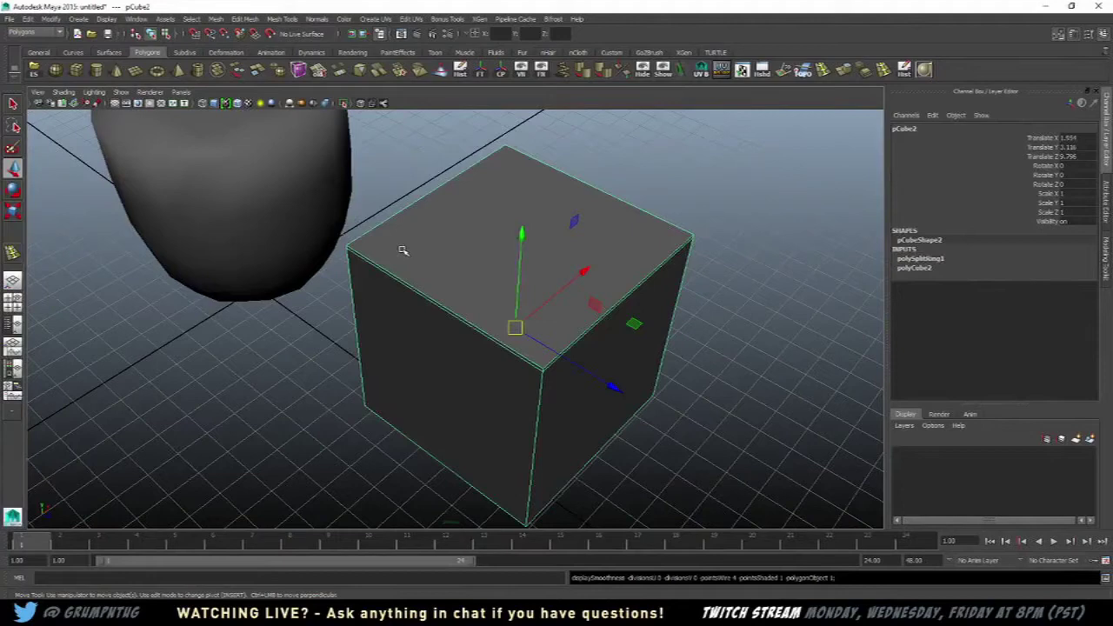
{"action": "key", "text": "2"}
{"action": "key", "text": "3"}
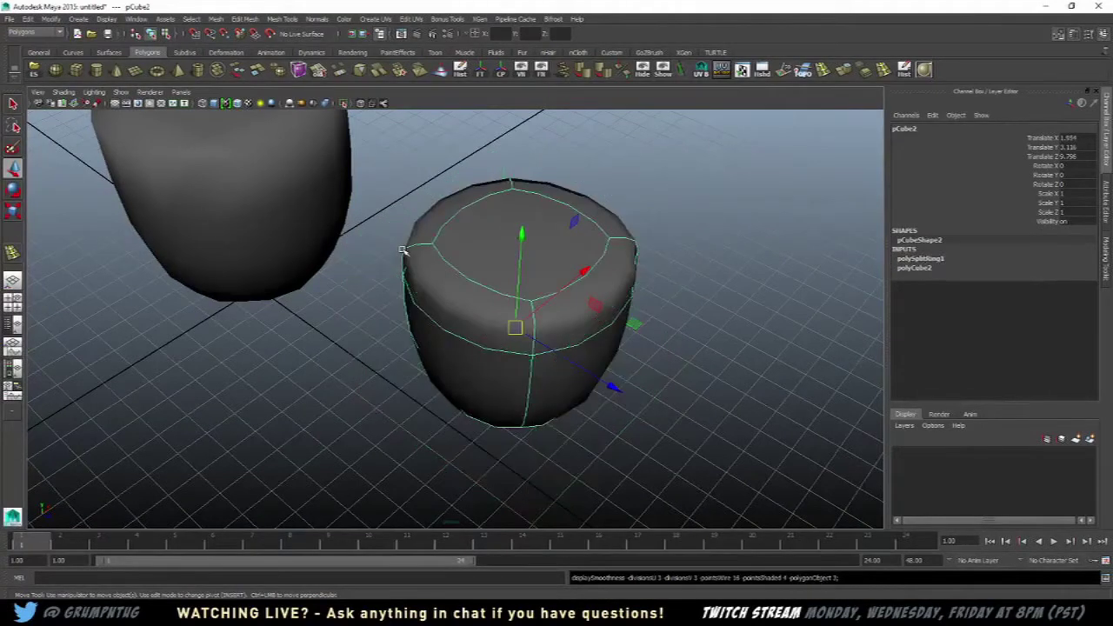
{"action": "key", "text": "4"}
{"action": "key", "text": "2"}
{"action": "key", "text": "1"}
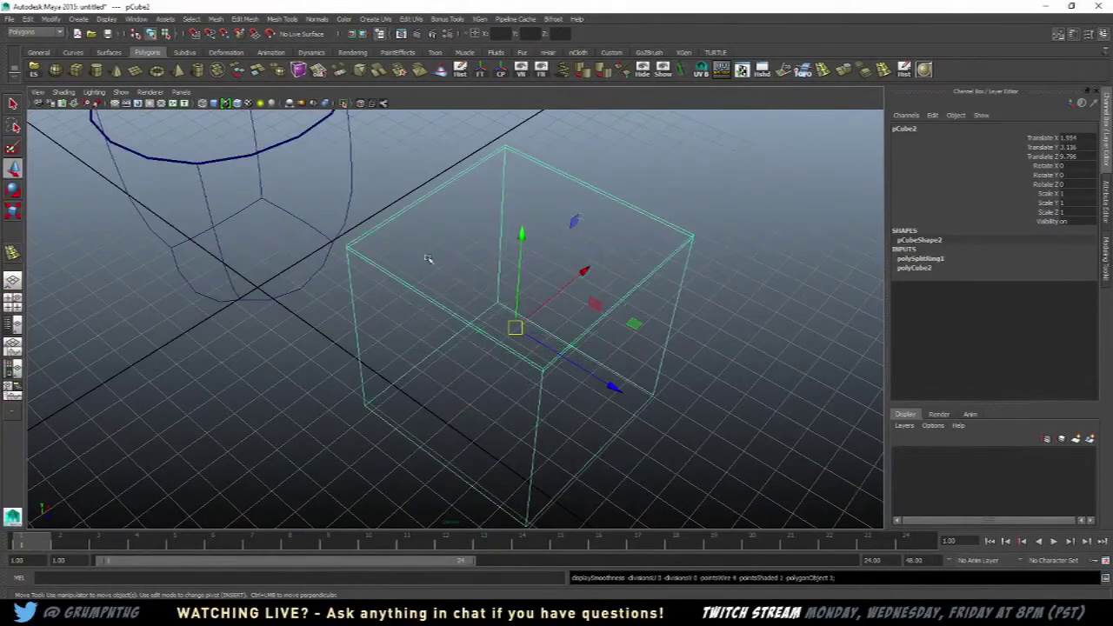
{"action": "key", "text": "5"}
{"action": "left_click_drag", "start_coordinate": [454, 234], "coordinate": [447, 223], "text": "alt"}
{"action": "key", "text": "3"}
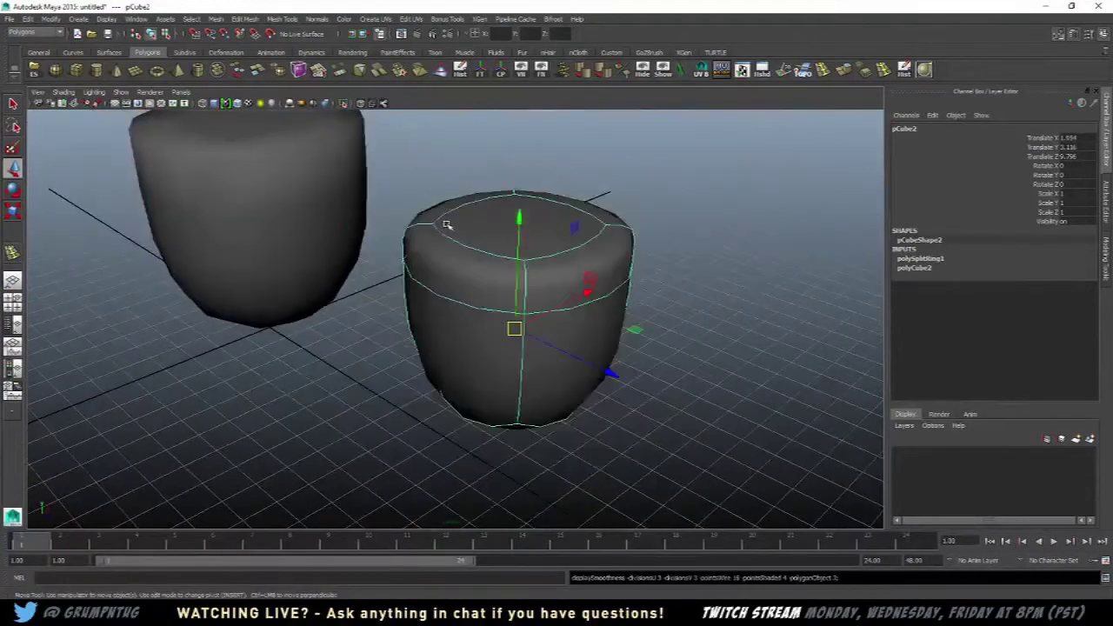
- Convert the second cube's smooth mesh preview to polygons, inspect the resulting mesh and deselect it
{"action": "left_click", "coordinate": [52, 19]}
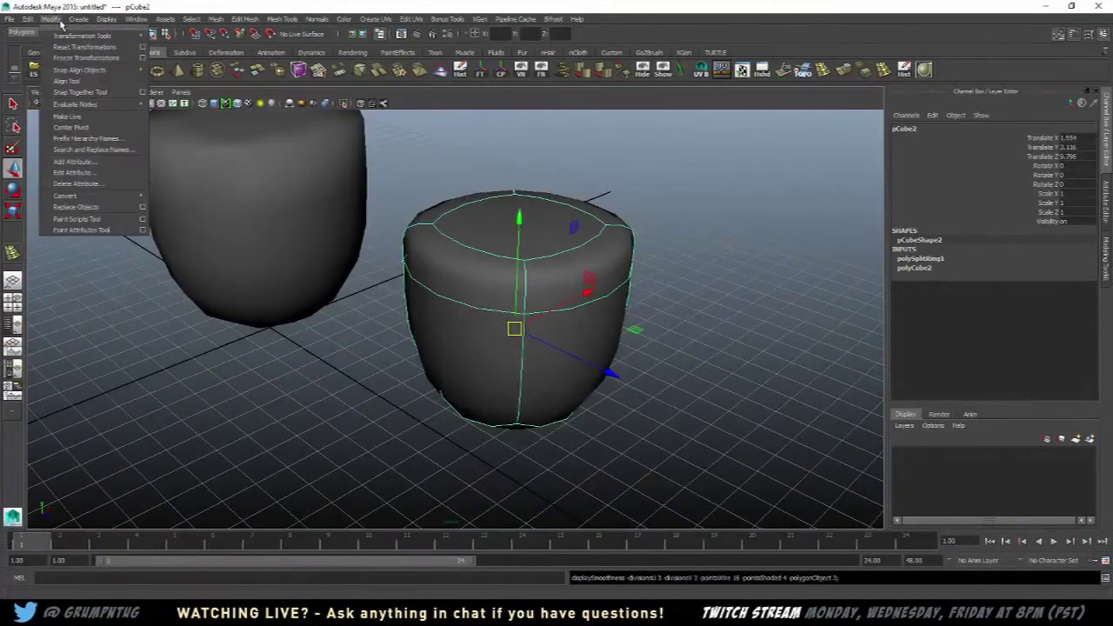
{"action": "mouse_move", "coordinate": [130, 196]}
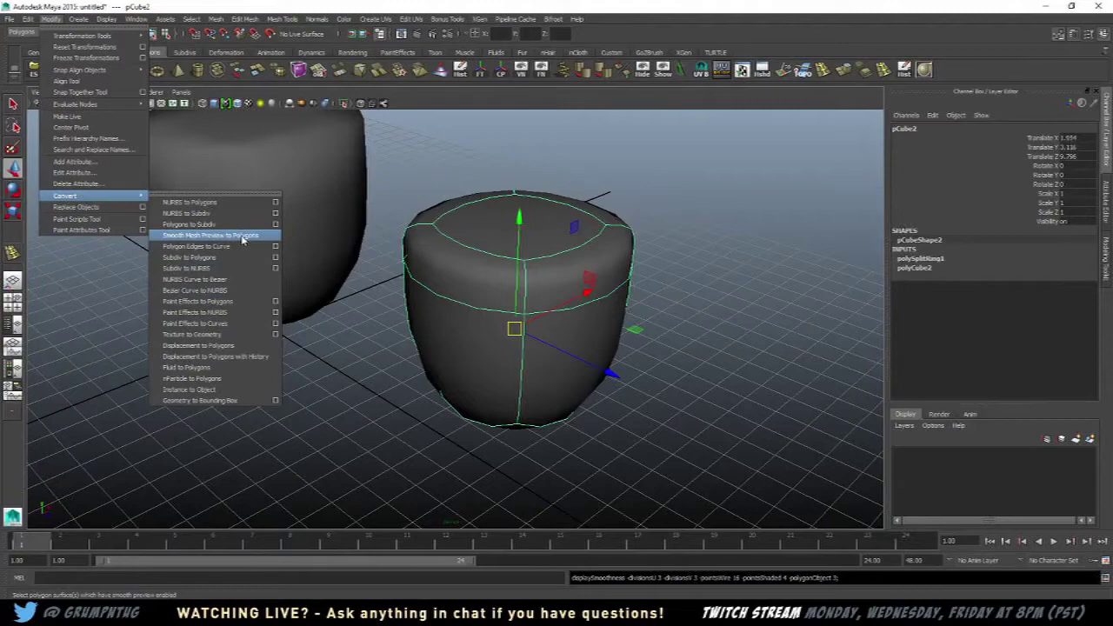
{"action": "left_click", "coordinate": [243, 237]}
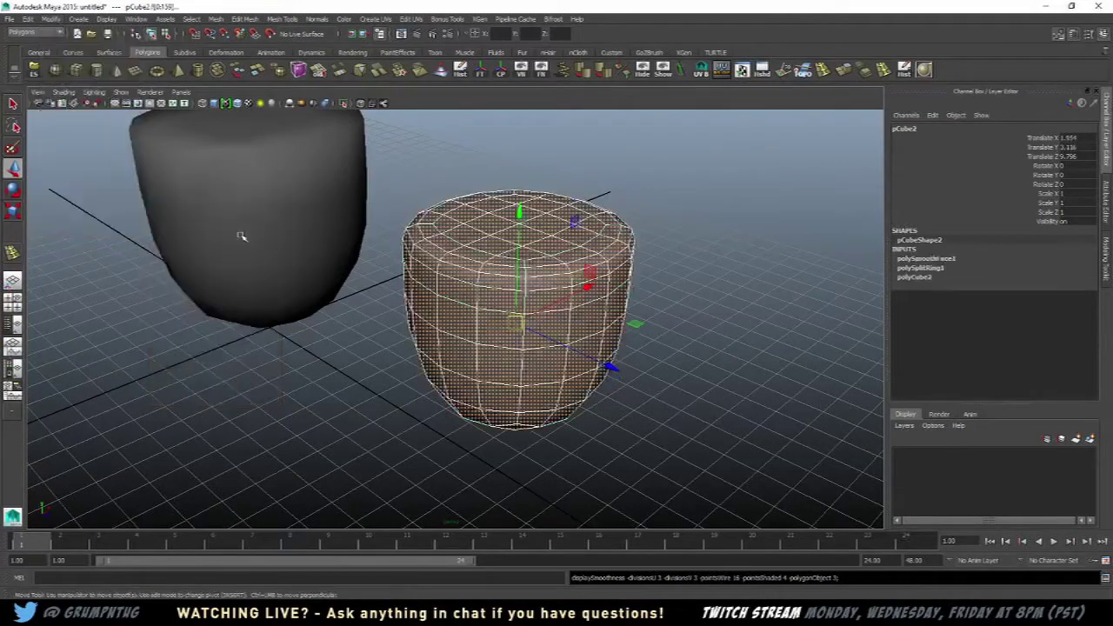
{"action": "left_click_drag", "start_coordinate": [693, 266], "coordinate": [214, 258], "text": "alt"}
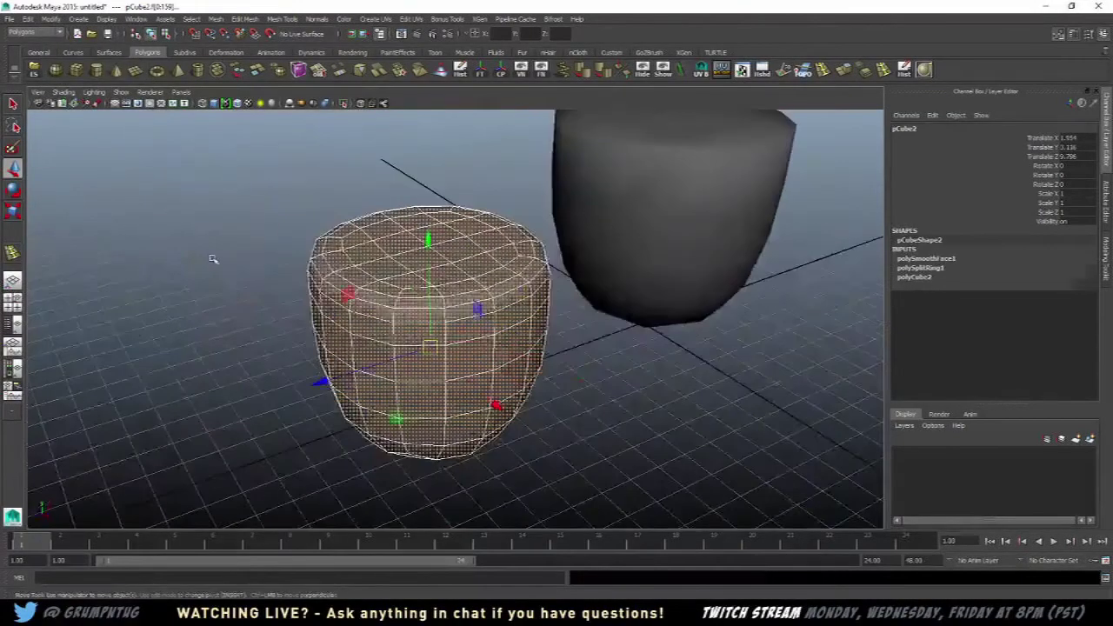
{"action": "left_click", "coordinate": [214, 259]}
{"action": "left_click_drag", "start_coordinate": [339, 305], "coordinate": [549, 292], "text": "alt"}
- Delete both demonstration cubes to empty the scene
{"action": "key", "text": "ctrl+z"}
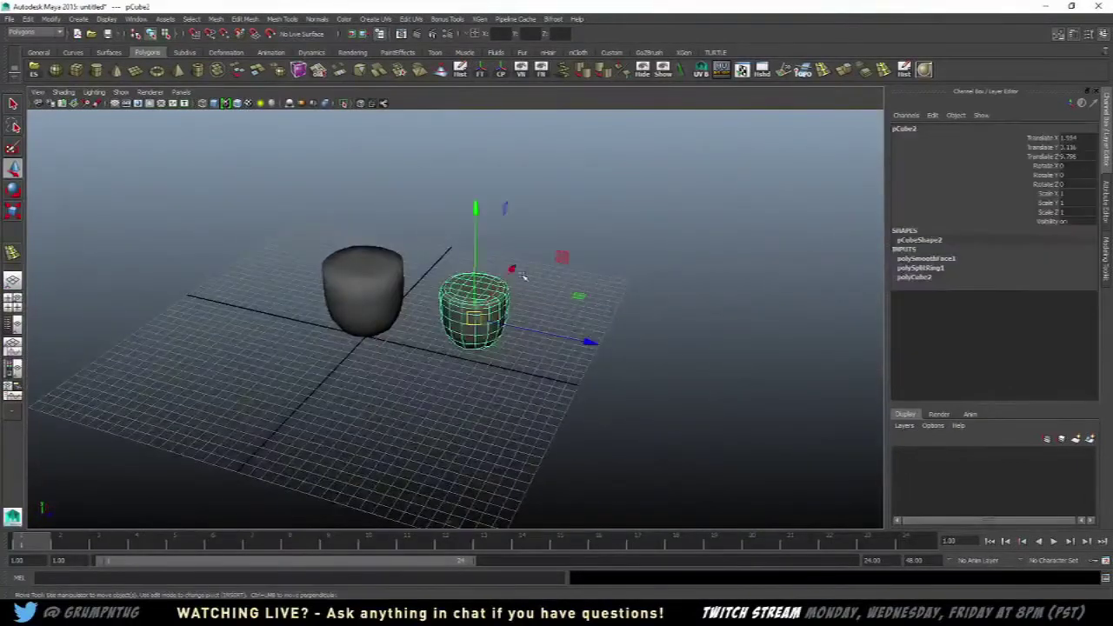
{"action": "left_click", "coordinate": [535, 252]}
{"action": "left_click_drag", "start_coordinate": [500, 230], "coordinate": [477, 310], "text": "alt"}
{"action": "left_click", "coordinate": [529, 313]}
{"action": "scroll", "coordinate": [539, 313], "scroll_direction": "up", "scroll_amount": 3}
{"action": "key", "text": "Delete"}
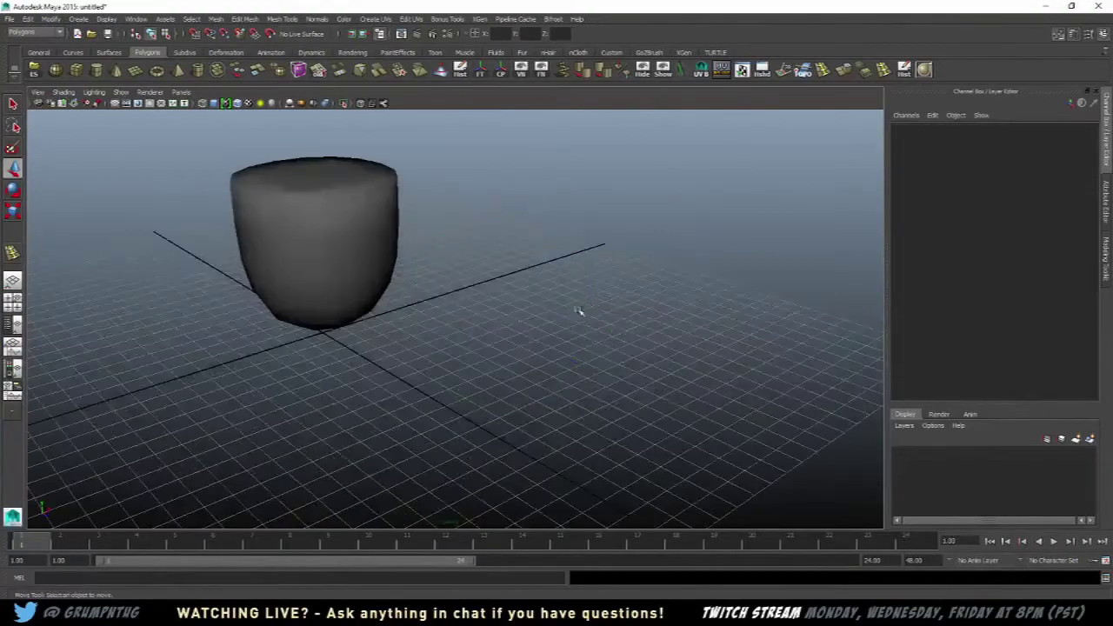
{"action": "left_click", "coordinate": [315, 214]}
{"action": "key", "text": "Delete"}
{"action": "scroll", "coordinate": [150, 127], "scroll_direction": "up", "scroll_amount": 2}
{"action": "left_click_drag", "start_coordinate": [150, 127], "coordinate": [95, 120], "text": "alt"}
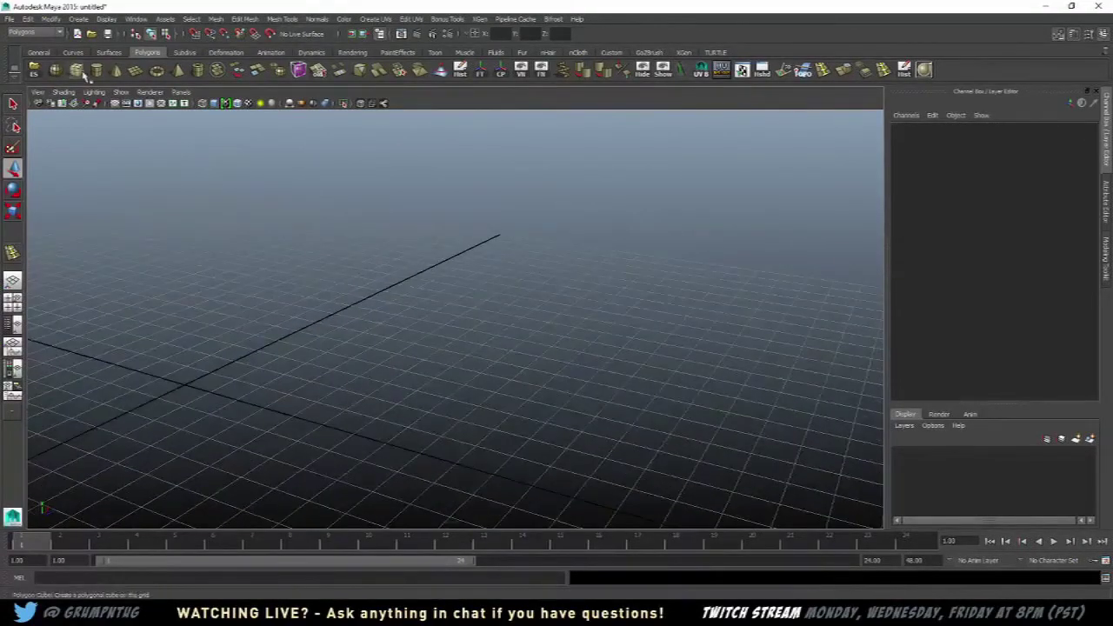
- Create a wide, low polygon pipe at the grid's center, then switch to the Move tool and deselect it
{"action": "left_click", "coordinate": [77, 71]}
{"action": "left_click_drag", "start_coordinate": [362, 339], "coordinate": [487, 382], "text": "alt"}
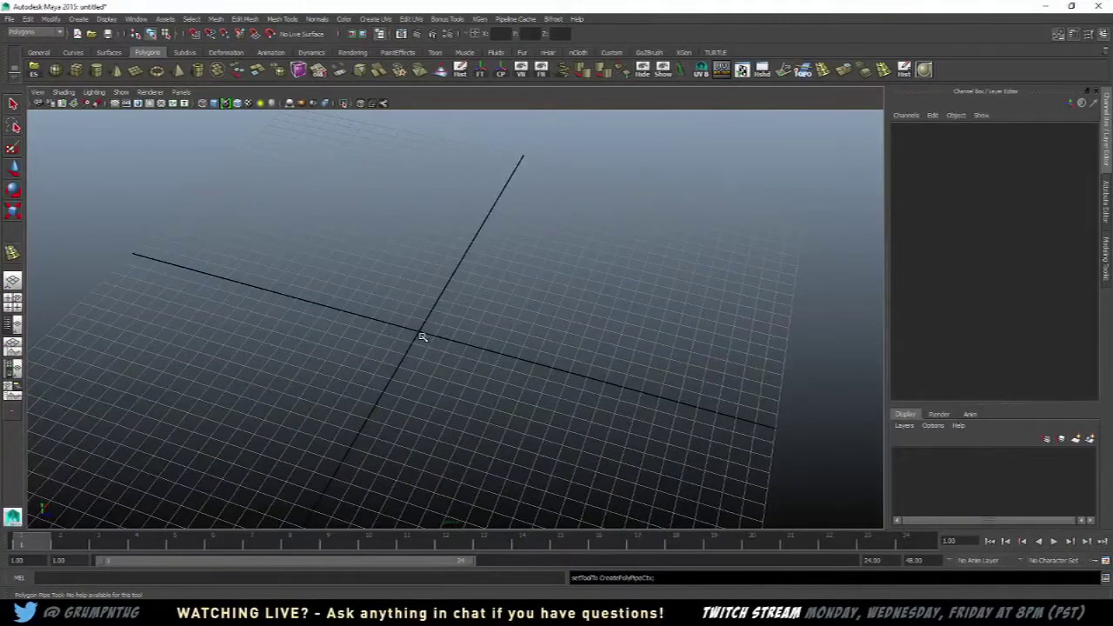
{"action": "left_click_drag", "start_coordinate": [548, 428], "coordinate": [565, 427]}
{"action": "left_click_drag", "start_coordinate": [557, 326], "coordinate": [548, 277]}
{"action": "left_click_drag", "start_coordinate": [586, 380], "coordinate": [615, 403]}
{"action": "key", "text": "w"}
{"action": "left_click", "coordinate": [666, 345]}
{"action": "left_click_drag", "start_coordinate": [666, 345], "coordinate": [574, 313], "text": "alt"}
{"action": "left_click", "coordinate": [574, 313]}
{"action": "left_click_drag", "start_coordinate": [705, 322], "coordinate": [622, 380], "text": "alt"}
{"action": "left_click", "coordinate": [661, 348]}
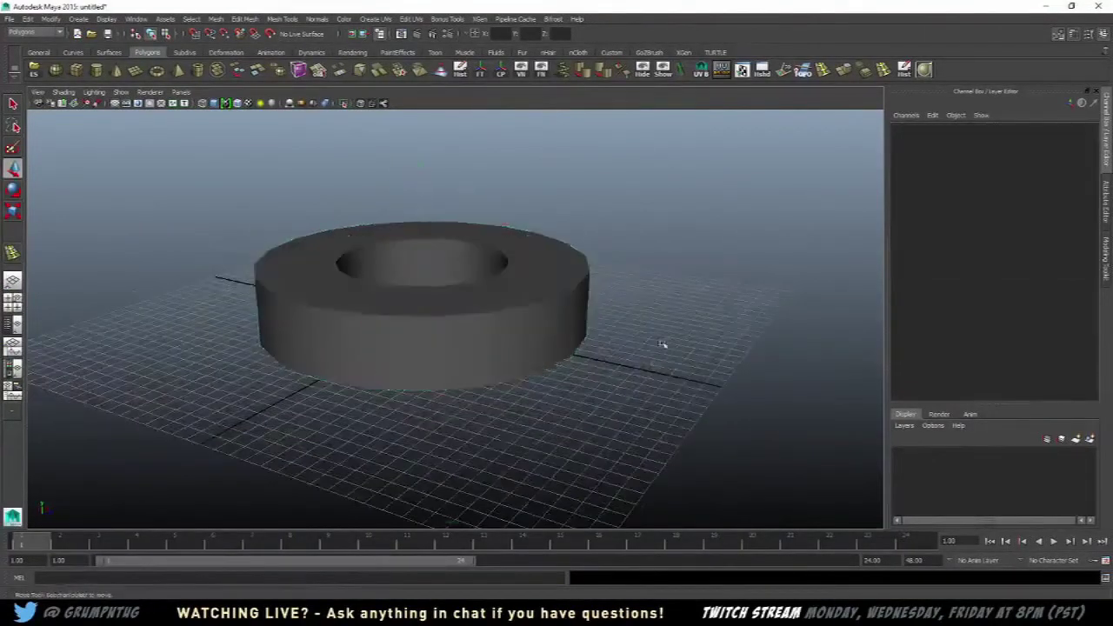
- Select the pipe's outer top edge loop and scale it inward horizontally so the outer wall slopes
{"action": "left_click_drag", "start_coordinate": [661, 348], "coordinate": [549, 381], "text": "alt"}
{"action": "scroll", "coordinate": [550, 370], "scroll_direction": "up", "scroll_amount": 3}
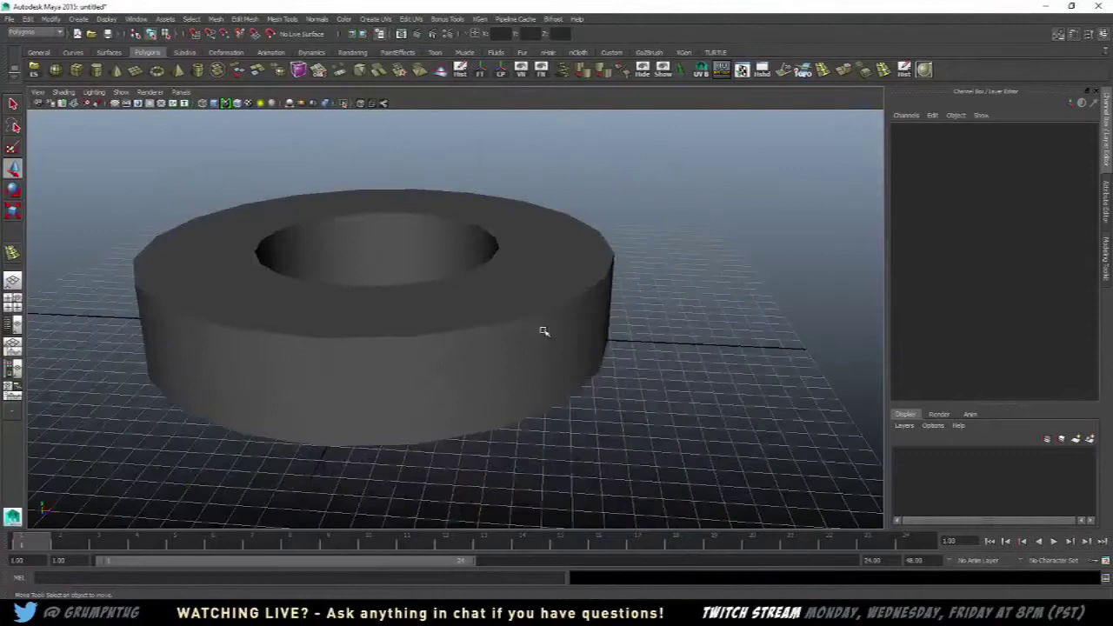
{"action": "left_click", "coordinate": [549, 346]}
{"action": "left_click_drag", "start_coordinate": [495, 313], "coordinate": [519, 340], "text": "alt"}
{"action": "scroll", "coordinate": [519, 341], "scroll_direction": "up", "scroll_amount": 3}
{"action": "right_click", "coordinate": [523, 305]}
{"action": "right_click_drag", "start_coordinate": [524, 304], "coordinate": [567, 364]}
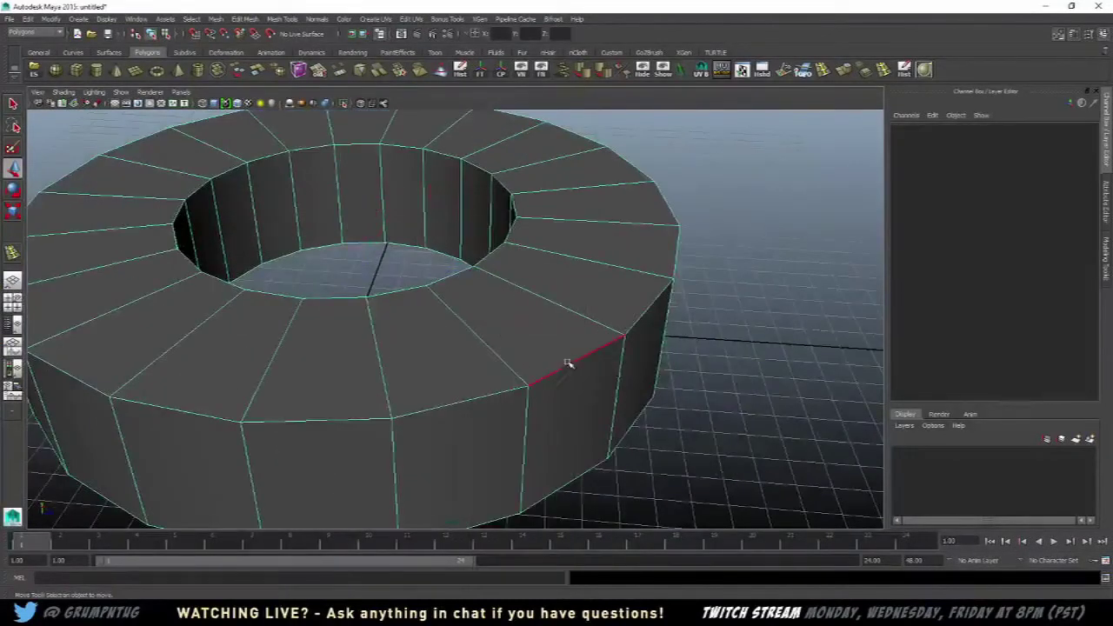
{"action": "left_click", "coordinate": [559, 367]}
{"action": "scroll", "coordinate": [564, 333], "scroll_direction": "down", "scroll_amount": 3}
{"action": "key", "text": "r"}
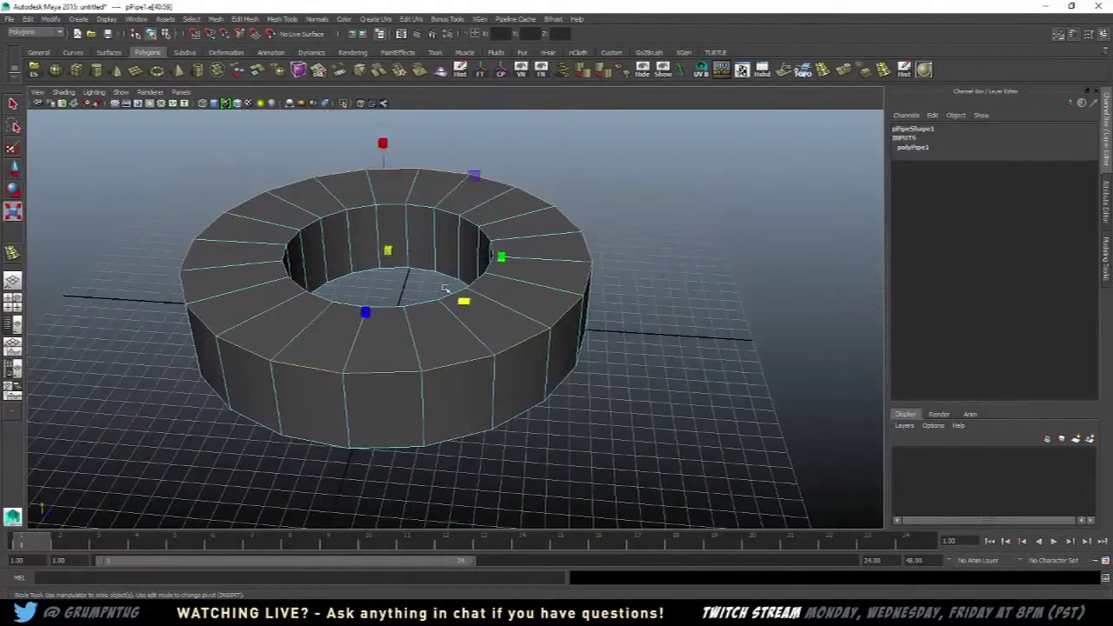
{"action": "middle_click_drag", "start_coordinate": [380, 169], "coordinate": [394, 186], "text": "alt"}
{"action": "left_click_drag", "start_coordinate": [394, 162], "coordinate": [396, 184], "text": "ctrl"}
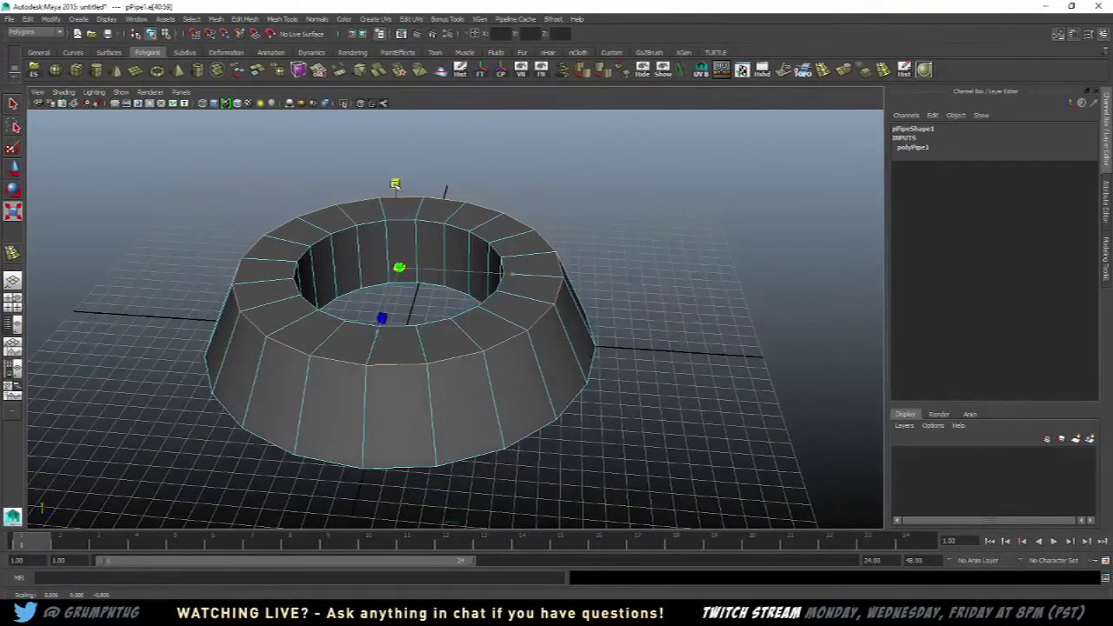
- Select the ring of faces on top of the pipe and move it down to make the pipe flatter
{"action": "left_click_drag", "start_coordinate": [413, 261], "coordinate": [376, 247], "text": "alt"}
{"action": "right_click_drag", "start_coordinate": [385, 331], "coordinate": [384, 361]}
{"action": "left_click", "coordinate": [371, 321]}
{"action": "double_click", "coordinate": [415, 320], "text": "shift"}
{"action": "left_click_drag", "start_coordinate": [503, 311], "coordinate": [487, 311], "text": "alt"}
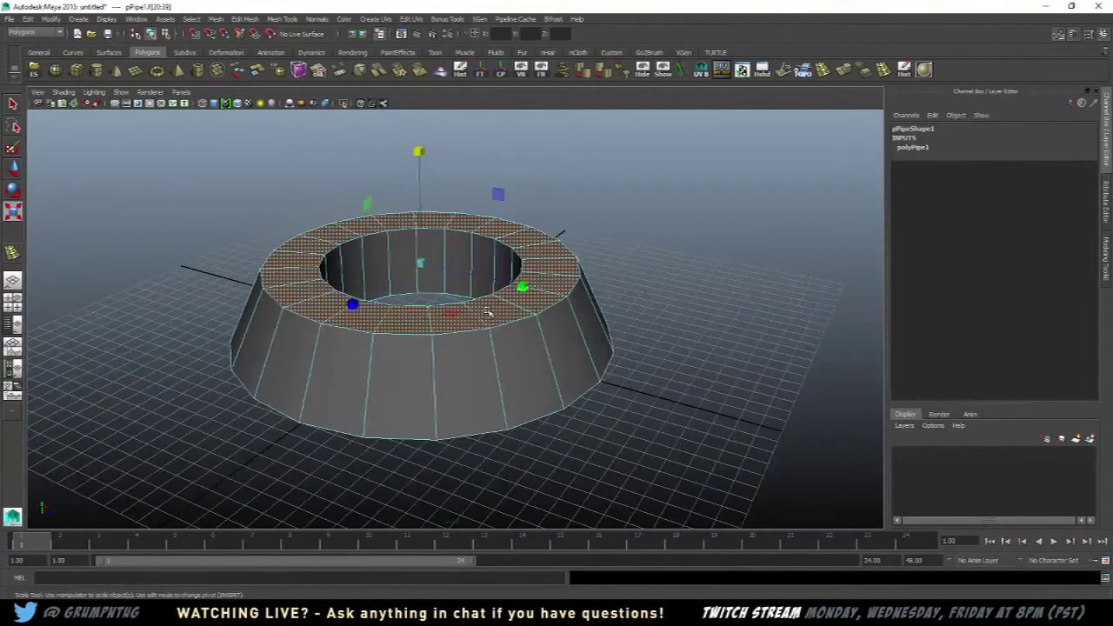
{"action": "key", "text": "w"}
{"action": "left_click_drag", "start_coordinate": [418, 145], "coordinate": [419, 169]}
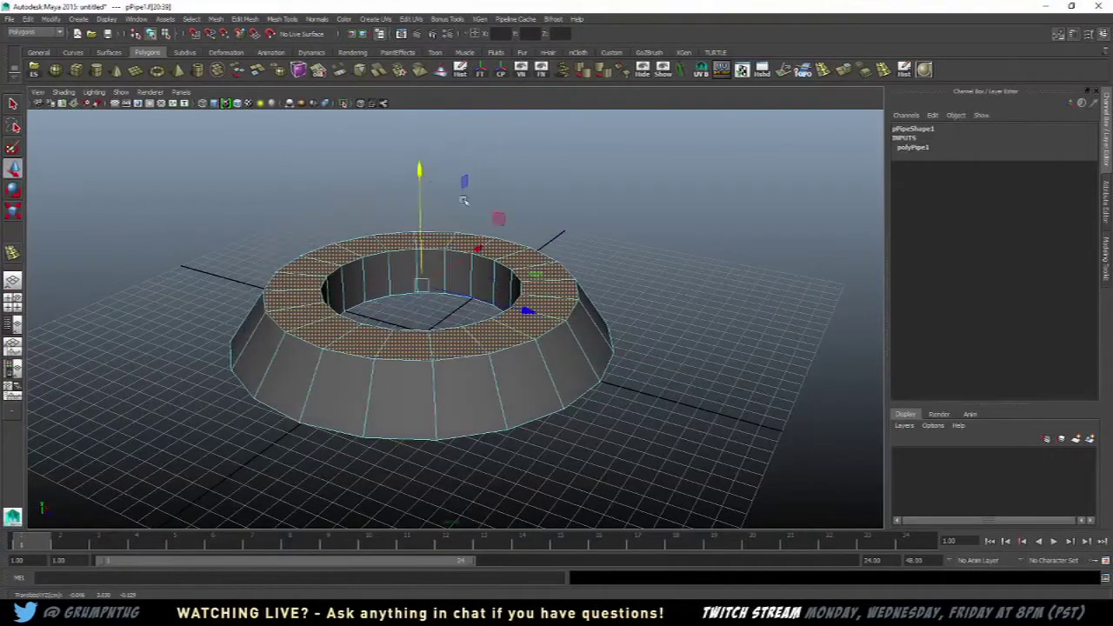
- Return to object mode, preview the pipe with mesh smoothing and examine its rounded shape
{"action": "right_click_drag", "start_coordinate": [564, 320], "coordinate": [605, 290]}
{"action": "left_click", "coordinate": [650, 304]}
{"action": "left_click_drag", "start_coordinate": [650, 303], "coordinate": [490, 367], "text": "alt"}
{"action": "left_click", "coordinate": [529, 374]}
{"action": "scroll", "coordinate": [531, 374], "scroll_direction": "up", "scroll_amount": 3}
{"action": "key", "text": "3"}
{"action": "left_click", "coordinate": [480, 331]}
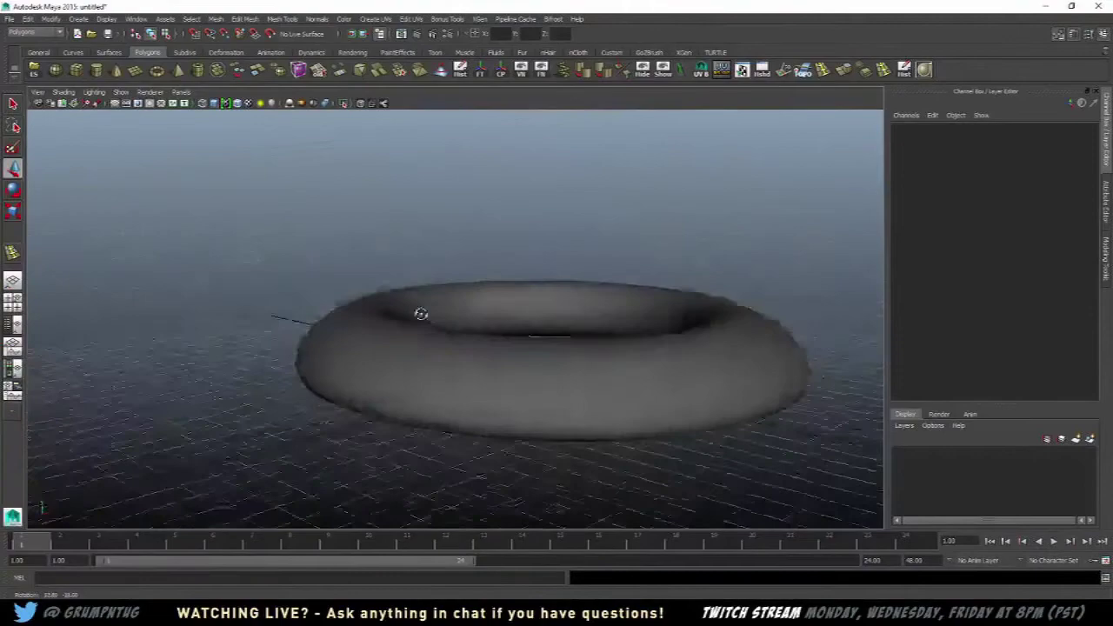
{"action": "left_click_drag", "start_coordinate": [421, 313], "coordinate": [266, 301], "text": "alt"}
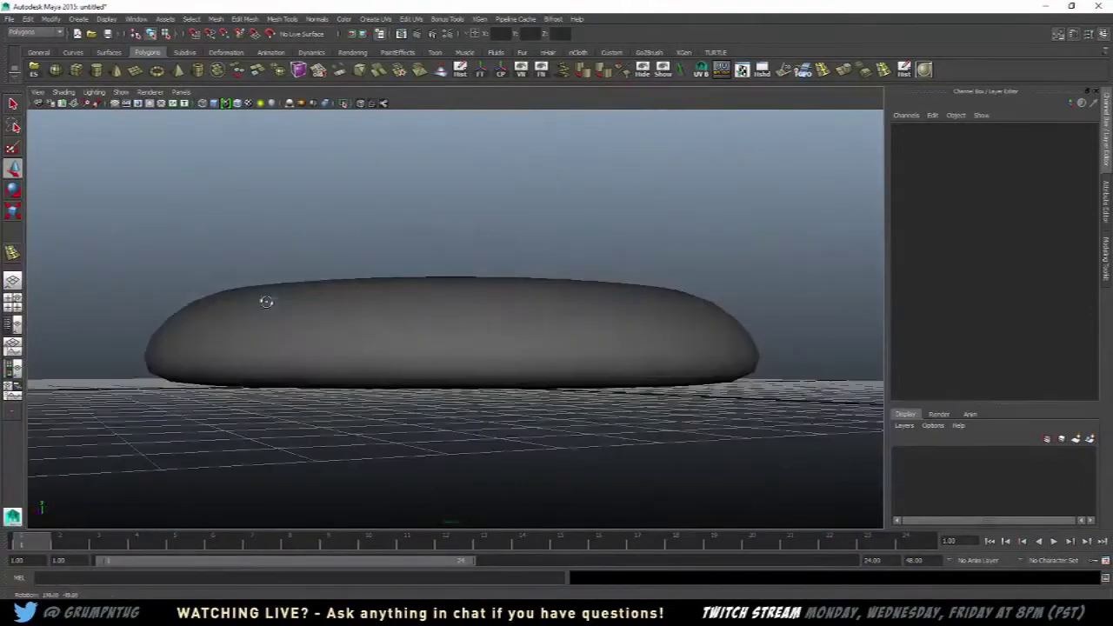
- Hide the viewport grid
{"action": "left_click", "coordinate": [103, 18]}
{"action": "left_click", "coordinate": [113, 40]}
{"action": "left_click_drag", "start_coordinate": [348, 287], "coordinate": [539, 354], "text": "alt"}
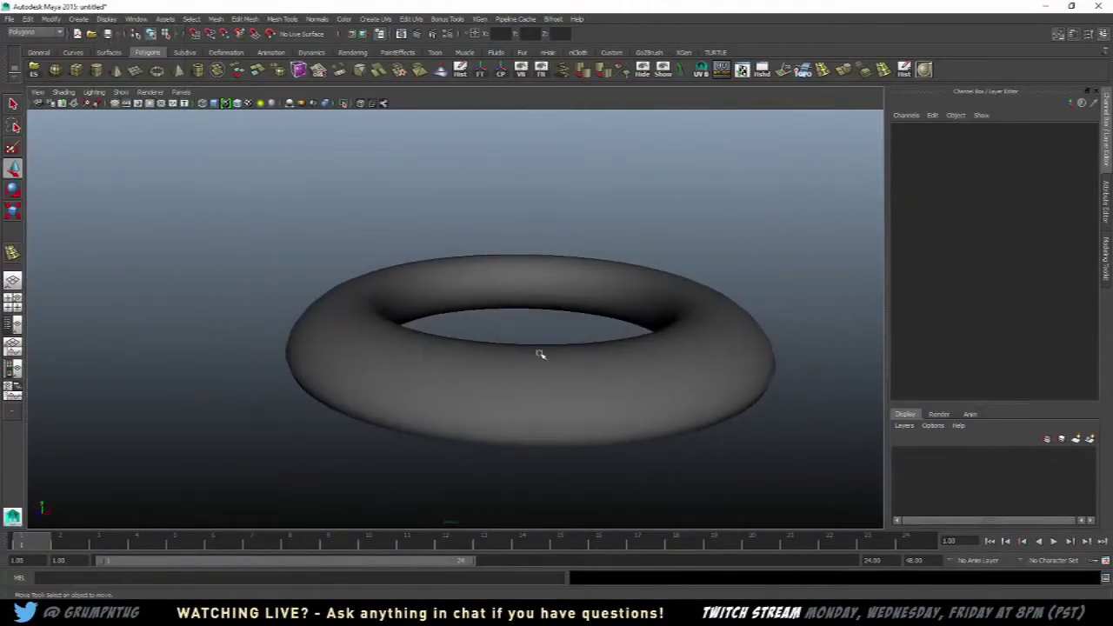
- Return the pipe to unsmoothed display and insert an edge loop on its outer wall just above the bottom edge
{"action": "left_click", "coordinate": [545, 362]}
{"action": "key", "text": "1"}
{"action": "left_click", "coordinate": [285, 283]}
{"action": "left_click_drag", "start_coordinate": [287, 286], "coordinate": [507, 311], "text": "alt"}
{"action": "left_click", "coordinate": [462, 389]}
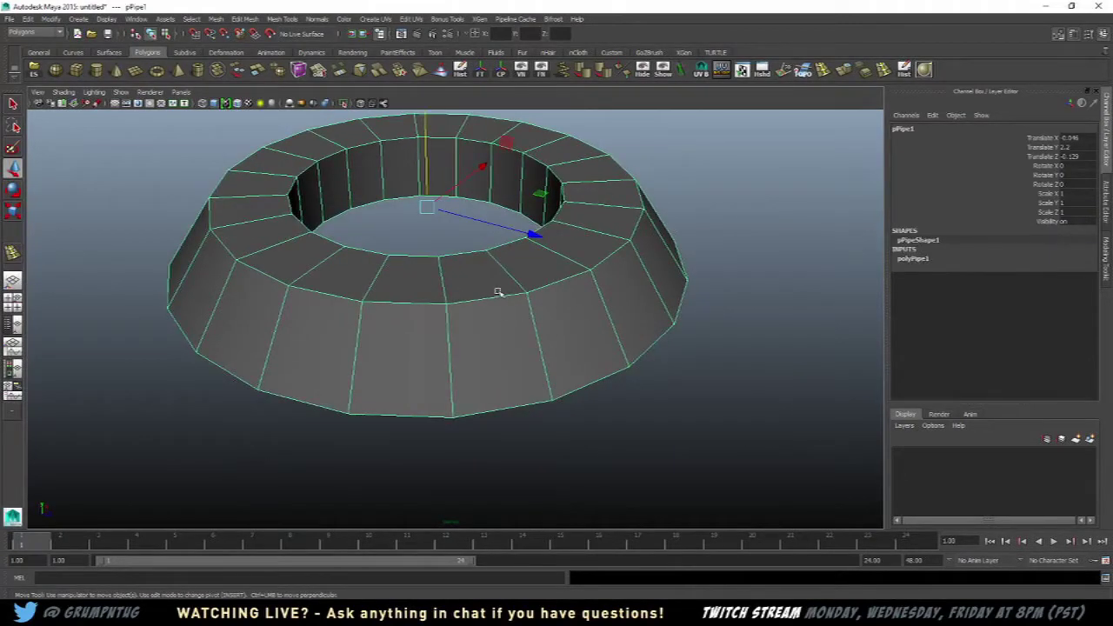
{"action": "right_click_drag", "start_coordinate": [498, 292], "coordinate": [445, 307], "text": "shift"}
{"action": "scroll", "coordinate": [452, 338], "scroll_direction": "up", "scroll_amount": 2}
{"action": "left_click_drag", "start_coordinate": [453, 358], "coordinate": [475, 336], "text": "alt"}
{"action": "scroll", "coordinate": [487, 357], "scroll_direction": "up", "scroll_amount": 4}
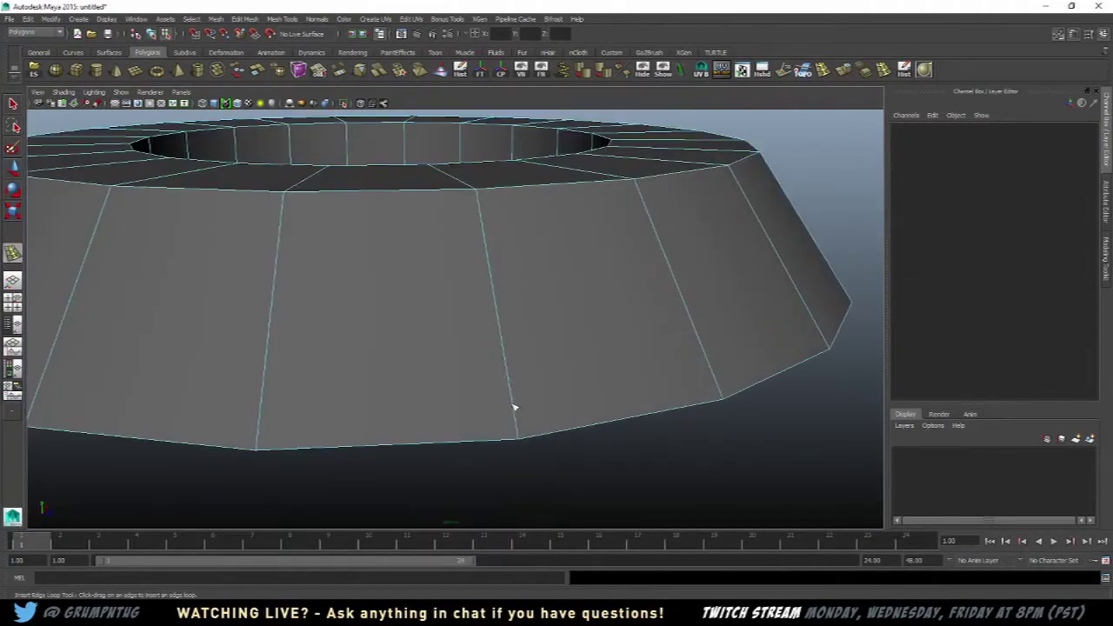
{"action": "left_click_drag", "start_coordinate": [518, 433], "coordinate": [520, 437]}
- Try to insert an edge loop on the pipe's inner wall right next to its bottom edge
{"action": "left_click_drag", "start_coordinate": [550, 478], "coordinate": [485, 312], "text": "alt"}
{"action": "scroll", "coordinate": [495, 331], "scroll_direction": "up", "scroll_amount": 2}
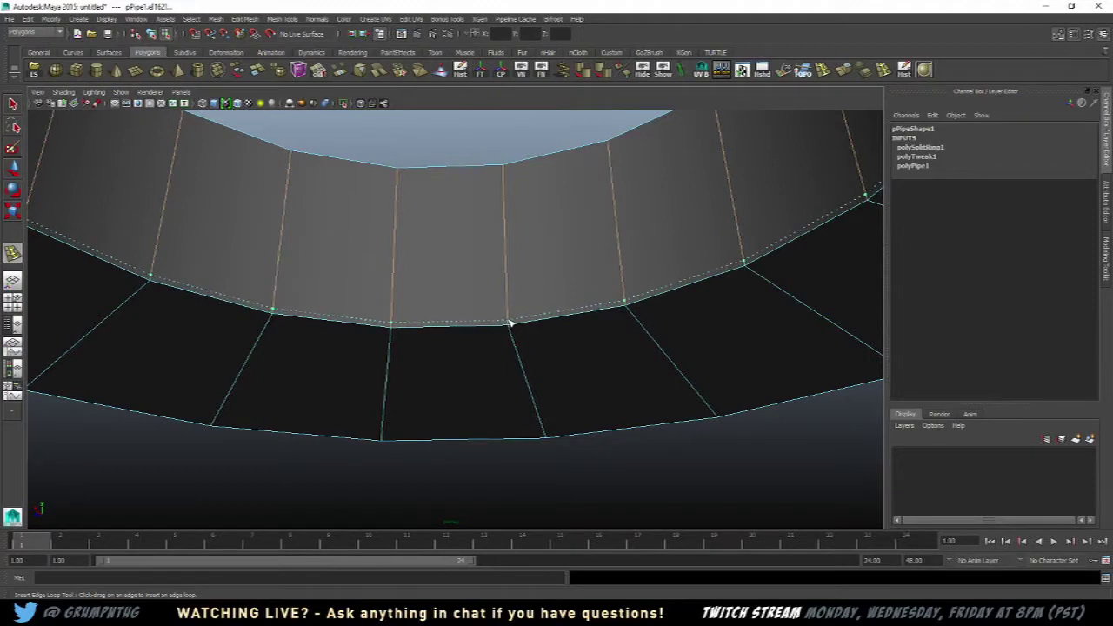
{"action": "left_click_drag", "start_coordinate": [511, 324], "coordinate": [511, 326]}
{"action": "left_click_drag", "start_coordinate": [584, 465], "coordinate": [577, 463], "text": "alt"}
- Return to object mode, preview the pipe smoothed and examine its bottom edges, then check the unsmoothed underside
{"action": "key", "text": "w"}
{"action": "right_click_drag", "start_coordinate": [493, 337], "coordinate": [555, 326]}
{"action": "left_click", "coordinate": [555, 326]}
{"action": "left_click_drag", "start_coordinate": [574, 366], "coordinate": [567, 374], "text": "alt"}
{"action": "key", "text": "3"}
{"action": "left_click", "coordinate": [694, 454]}
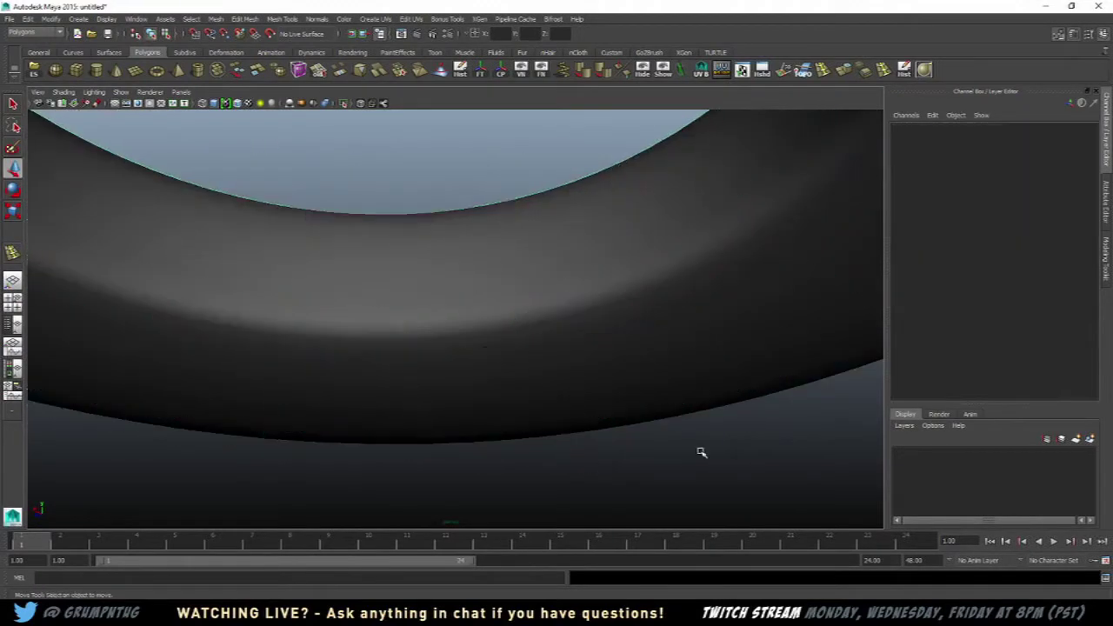
{"action": "left_click_drag", "start_coordinate": [727, 438], "coordinate": [536, 471], "text": "alt"}
{"action": "scroll", "coordinate": [537, 468], "scroll_direction": "down", "scroll_amount": 6}
{"action": "left_click_drag", "start_coordinate": [549, 400], "coordinate": [578, 384], "text": "alt"}
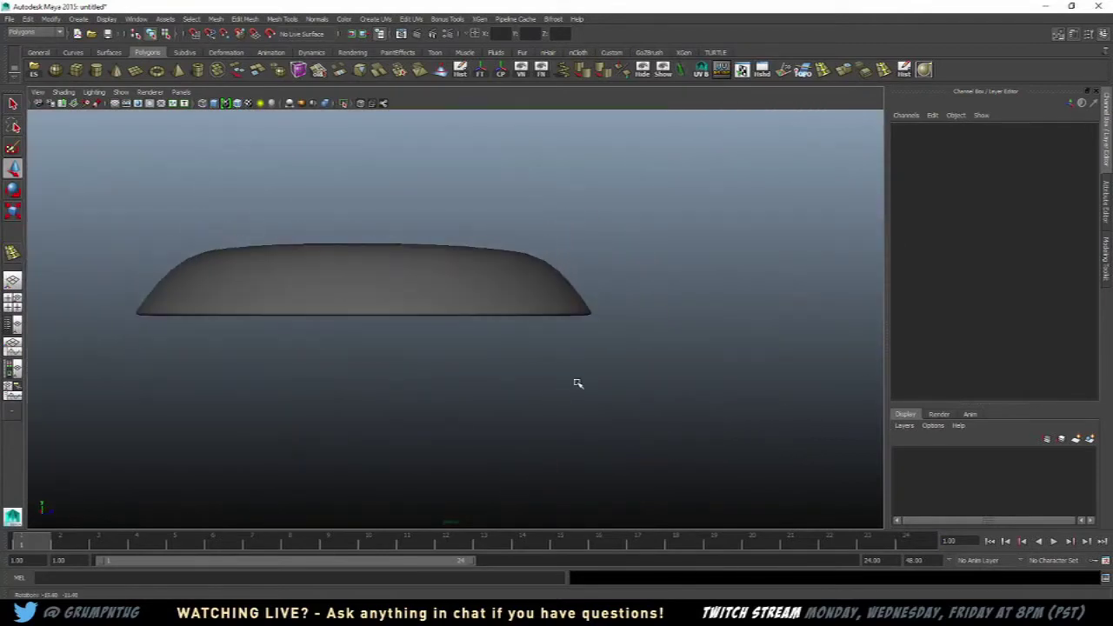
{"action": "left_click_drag", "start_coordinate": [548, 318], "coordinate": [595, 357], "text": "alt"}
{"action": "scroll", "coordinate": [606, 320], "scroll_direction": "up", "scroll_amount": 5}
{"action": "left_click", "coordinate": [591, 304]}
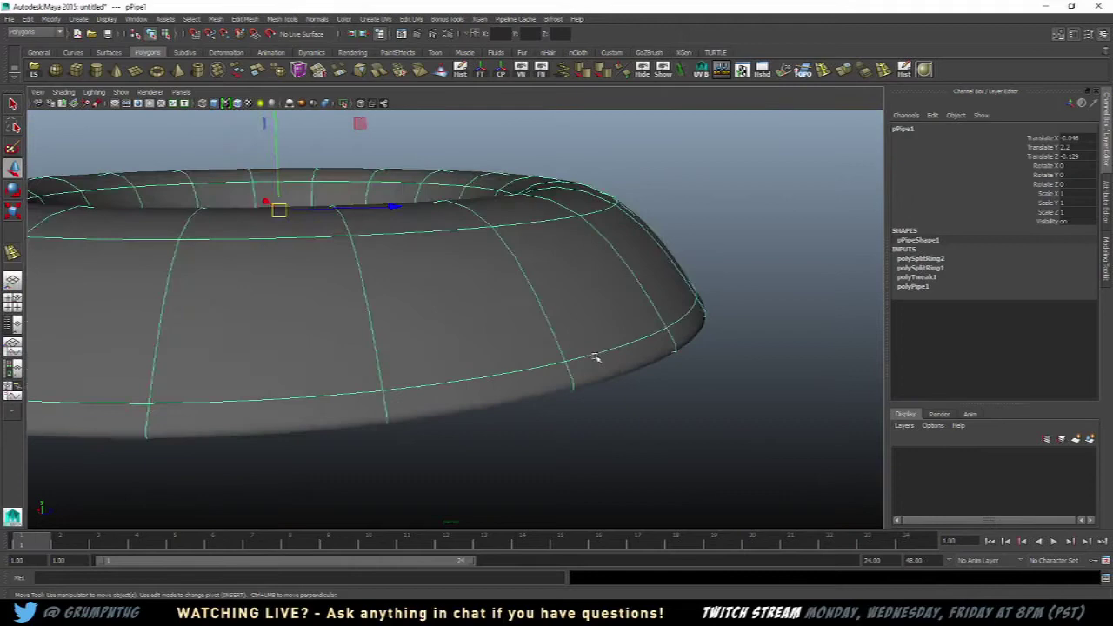
{"action": "left_click_drag", "start_coordinate": [483, 391], "coordinate": [495, 363], "text": "alt"}
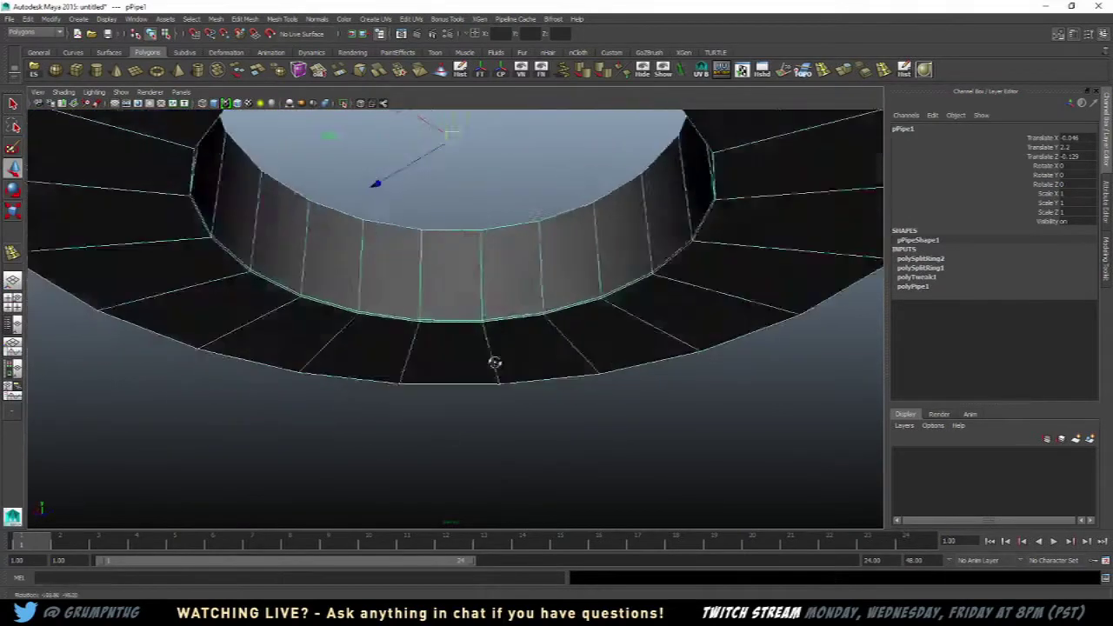
- Undo the edge loop inserted on the pipe's inner wall
{"action": "key", "text": "ctrl+z"}
{"action": "key", "text": "ctrl+z"}
{"action": "key", "text": "ctrl+z"}
{"action": "scroll", "coordinate": [558, 341], "scroll_direction": "up", "scroll_amount": 4}
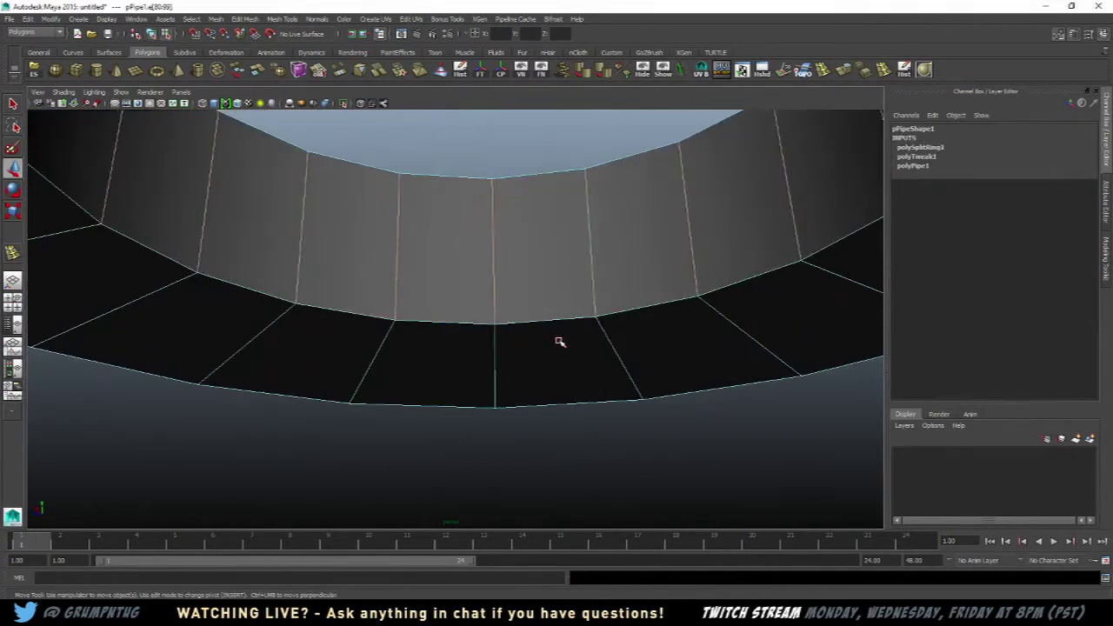
- Try to insert one edge loop on the pipe's inner wall and one on its underside, spaced away from the inner bottom edge
{"action": "right_click_drag", "start_coordinate": [547, 278], "coordinate": [487, 273]}
{"action": "left_click", "coordinate": [567, 257]}
{"action": "left_click_drag", "start_coordinate": [497, 290], "coordinate": [450, 360]}
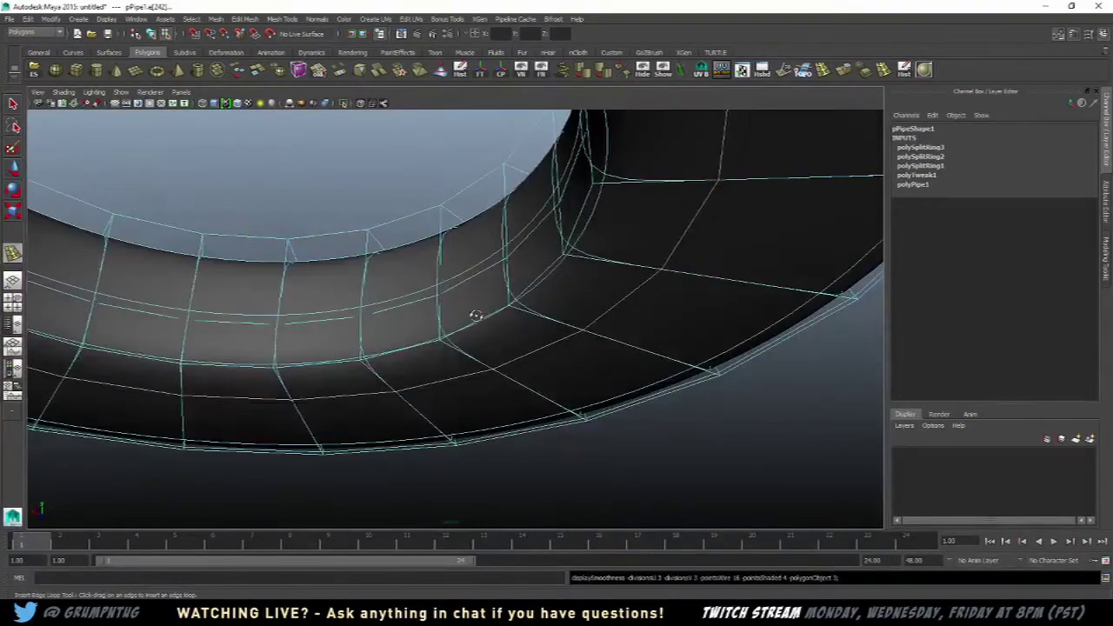
- Examine the softness of the smoothed pipe's inner and outer bottom edges from below and from the side
{"action": "left_click_drag", "start_coordinate": [476, 315], "coordinate": [569, 291], "text": "alt"}
{"action": "key", "text": "w"}
{"action": "left_click", "coordinate": [709, 365]}
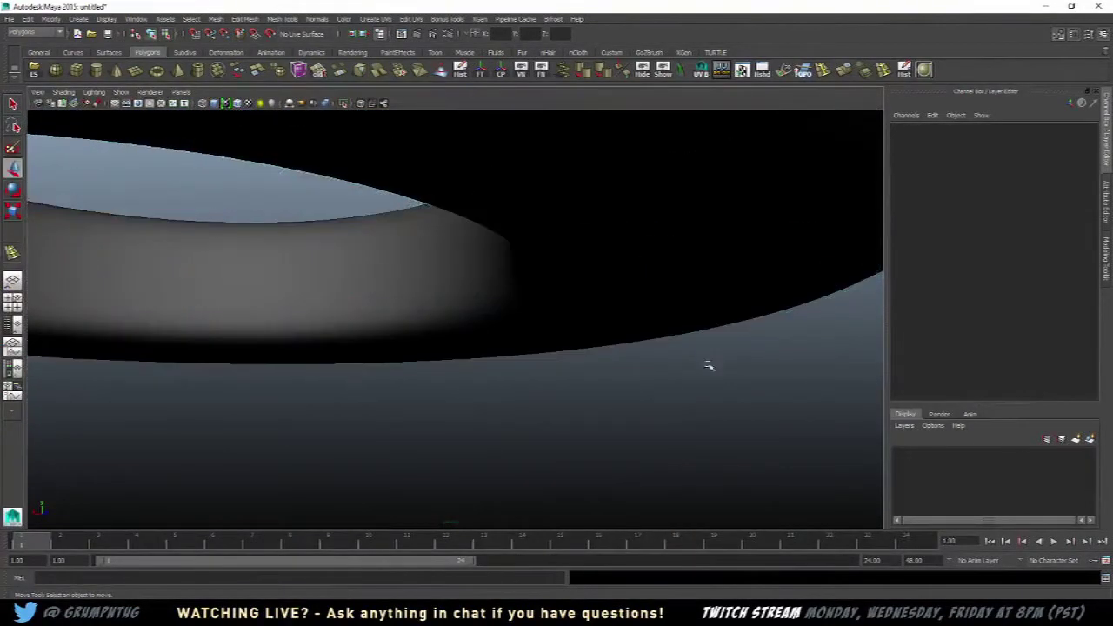
{"action": "right_click_drag", "start_coordinate": [686, 371], "coordinate": [351, 338], "text": "alt"}
{"action": "left_click", "coordinate": [351, 338]}
{"action": "left_click_drag", "start_coordinate": [482, 371], "coordinate": [421, 381], "text": "alt"}
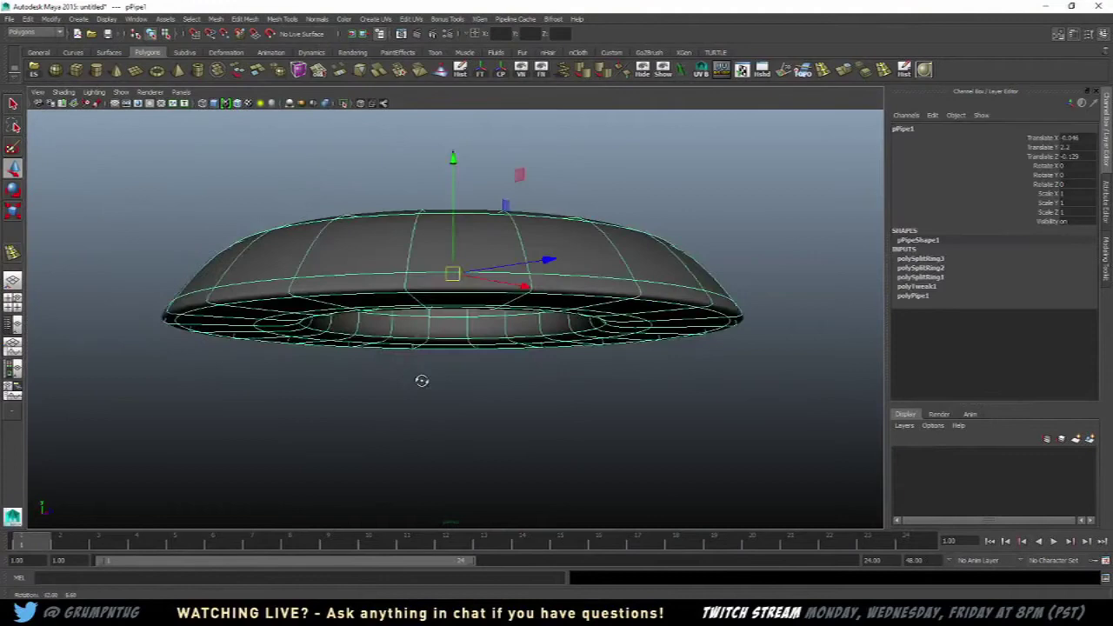
{"action": "left_click_drag", "start_coordinate": [369, 307], "coordinate": [382, 343], "text": "alt"}
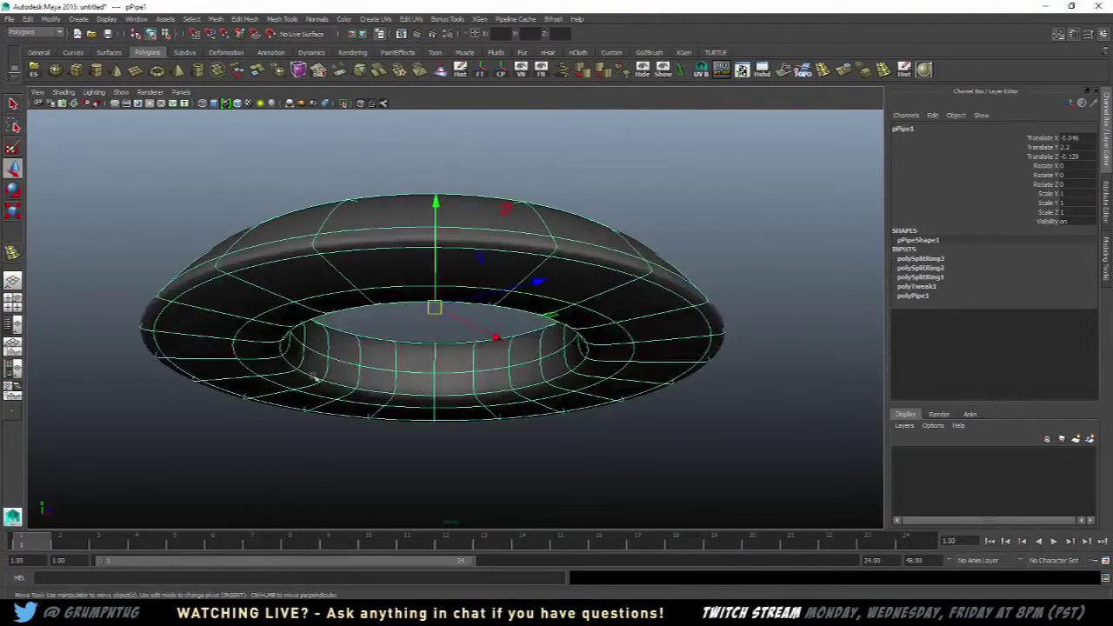
{"action": "left_click_drag", "start_coordinate": [280, 391], "coordinate": [325, 342], "text": "alt"}
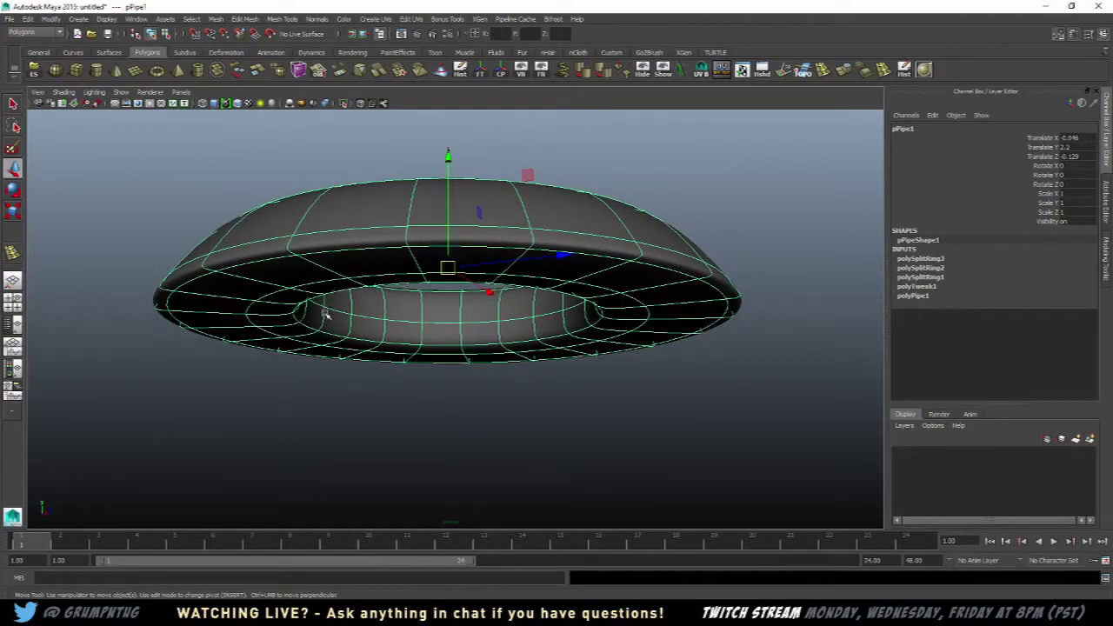
{"action": "left_click_drag", "start_coordinate": [328, 348], "coordinate": [383, 360], "text": "alt"}
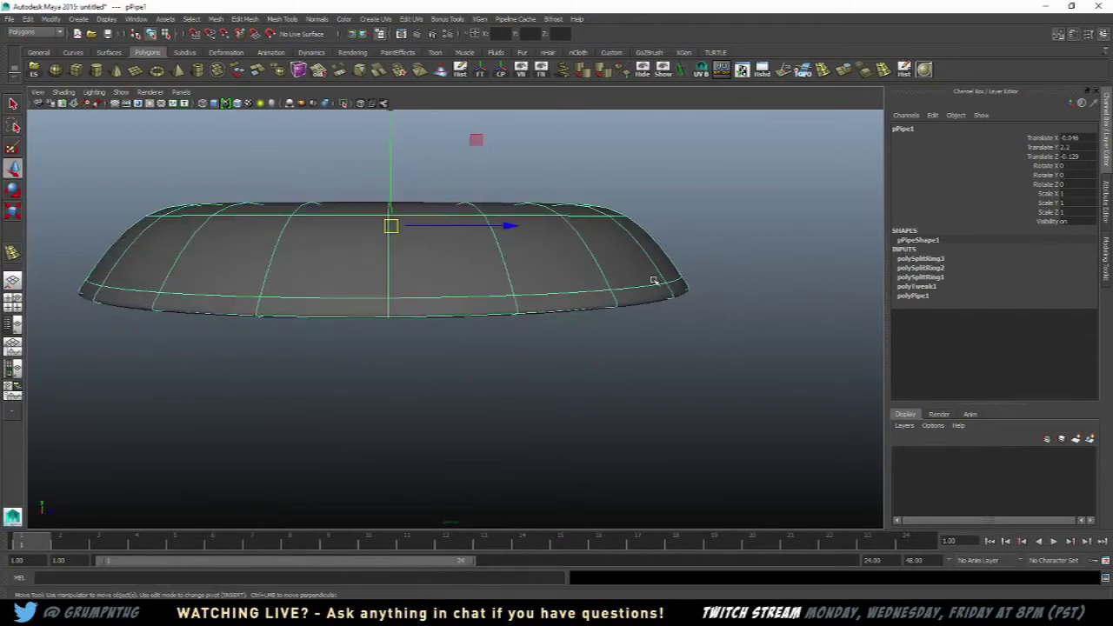
{"action": "left_click_drag", "start_coordinate": [550, 350], "coordinate": [396, 337], "text": "alt"}
{"action": "right_click_drag", "start_coordinate": [396, 338], "coordinate": [477, 337], "text": "alt"}
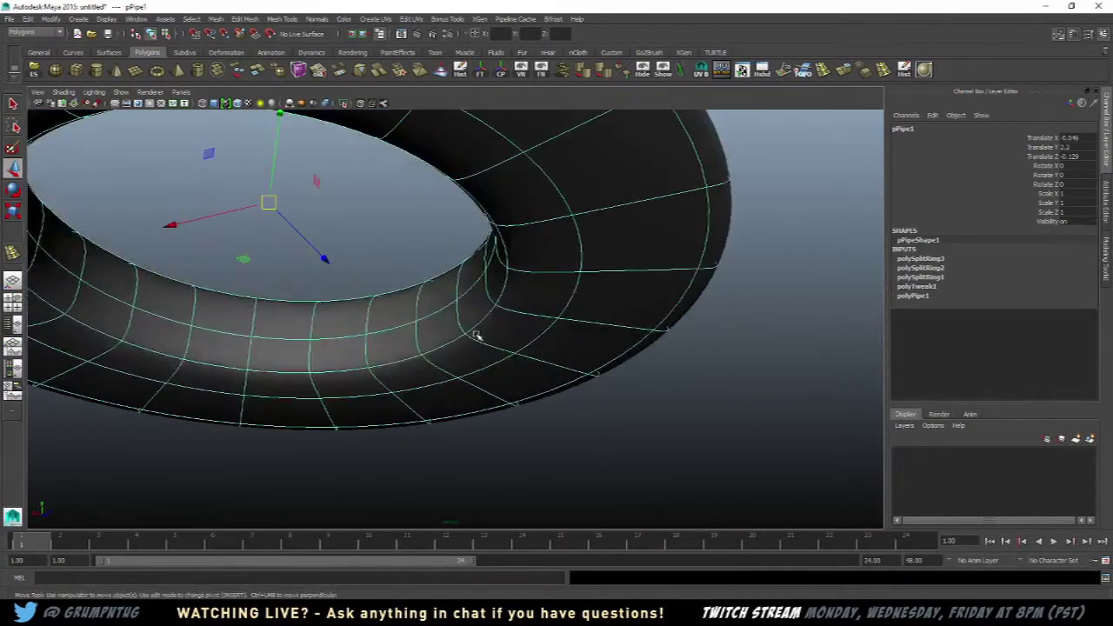
- Return the pipe to unsmoothed display and undo the two widely spaced edge loops around its inner bottom edge
{"action": "key", "text": "1"}
{"action": "left_click_drag", "start_coordinate": [475, 338], "coordinate": [439, 340], "text": "alt"}
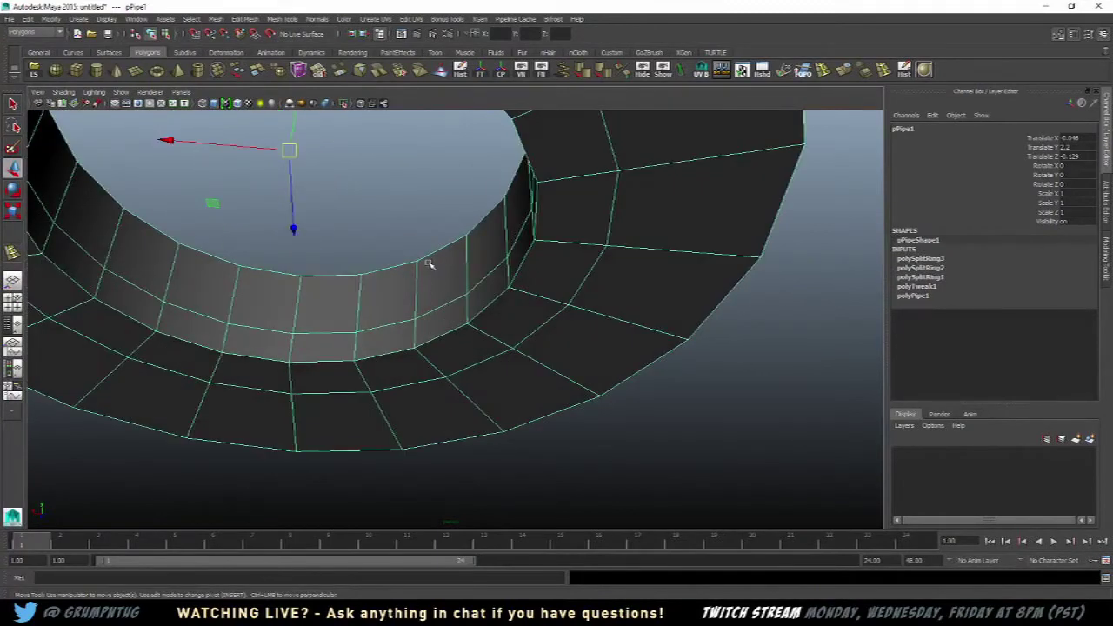
{"action": "left_click_drag", "start_coordinate": [507, 345], "coordinate": [477, 348], "text": "alt"}
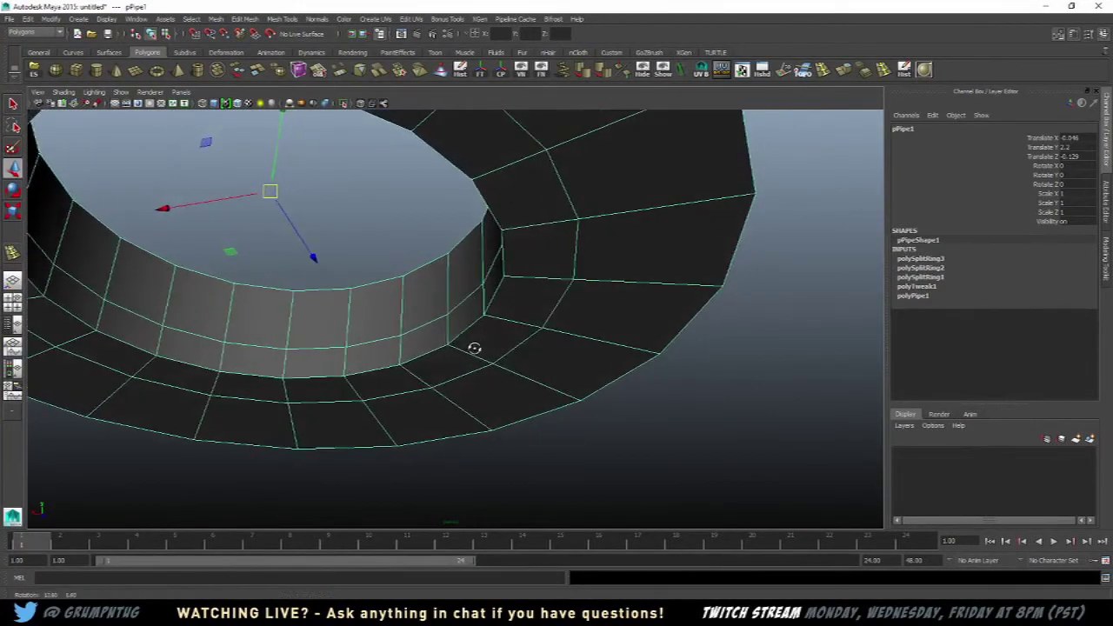
{"action": "middle_click_drag", "start_coordinate": [428, 349], "coordinate": [490, 339], "text": "alt"}
{"action": "scroll", "coordinate": [490, 338], "scroll_direction": "up", "scroll_amount": 4}
{"action": "key", "text": "ctrl+z"}
{"action": "key", "text": "ctrl+z"}
{"action": "key", "text": "ctrl+z"}
{"action": "key", "text": "ctrl+z"}
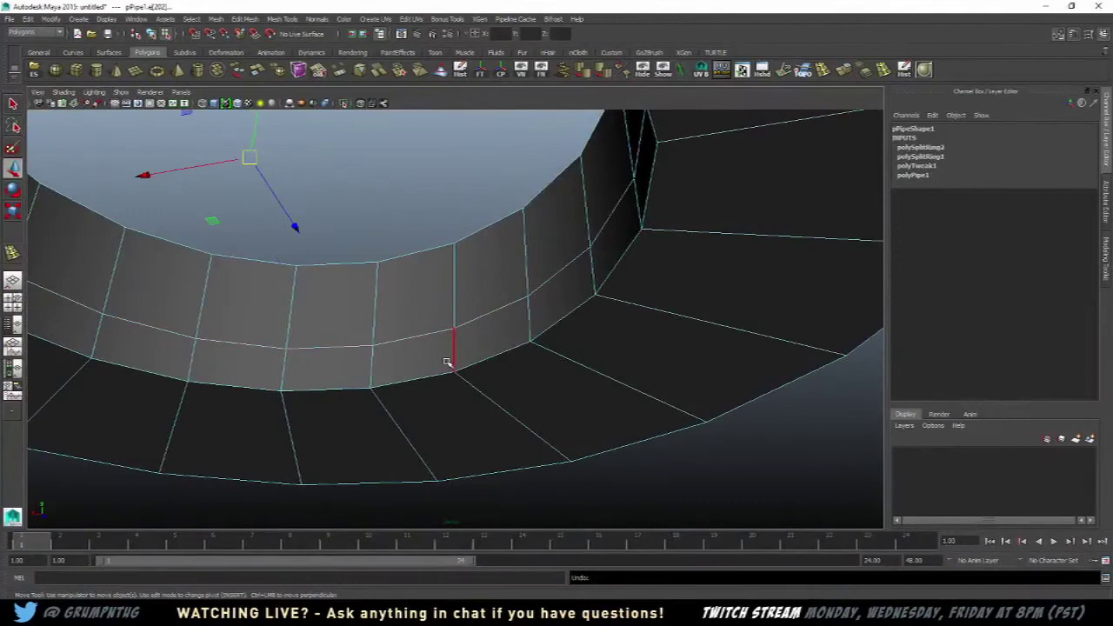
{"action": "key", "text": "ctrl+z"}
- Insert two edge loops tightly along the pipe's inner bottom edge, one on the inner wall and one on the underside
{"action": "left_click_drag", "start_coordinate": [421, 318], "coordinate": [457, 325], "text": "alt"}
{"action": "right_click_drag", "start_coordinate": [458, 325], "coordinate": [536, 310]}
{"action": "left_click", "coordinate": [491, 312]}
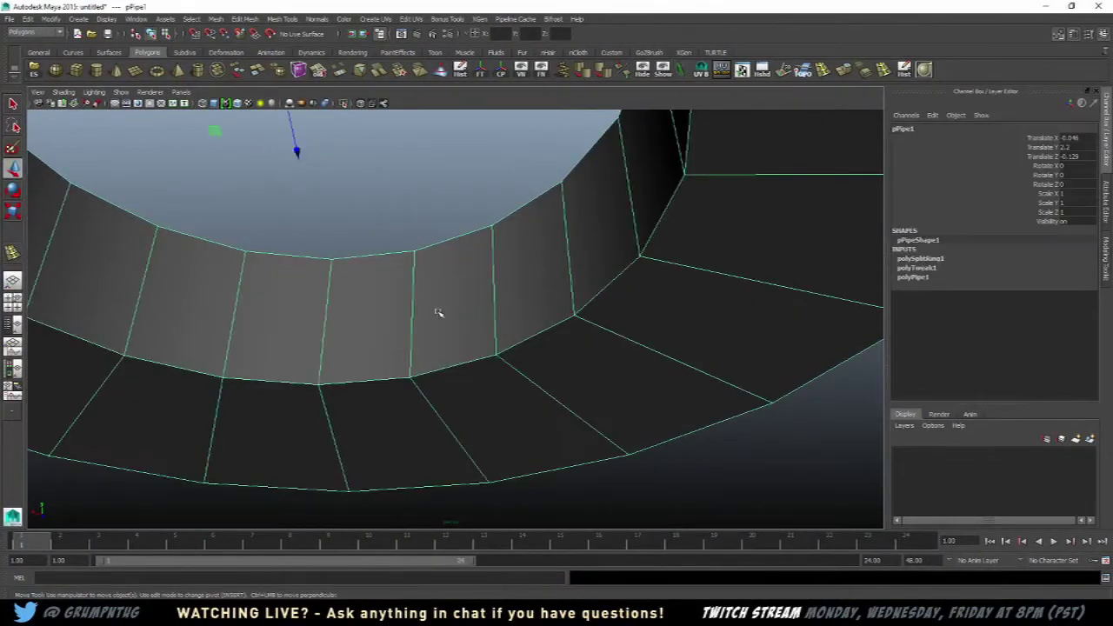
{"action": "right_click_drag", "start_coordinate": [439, 312], "coordinate": [376, 328], "text": "shift"}
{"action": "scroll", "coordinate": [400, 352], "scroll_direction": "up", "scroll_amount": 3}
{"action": "left_click_drag", "start_coordinate": [392, 383], "coordinate": [392, 396]}
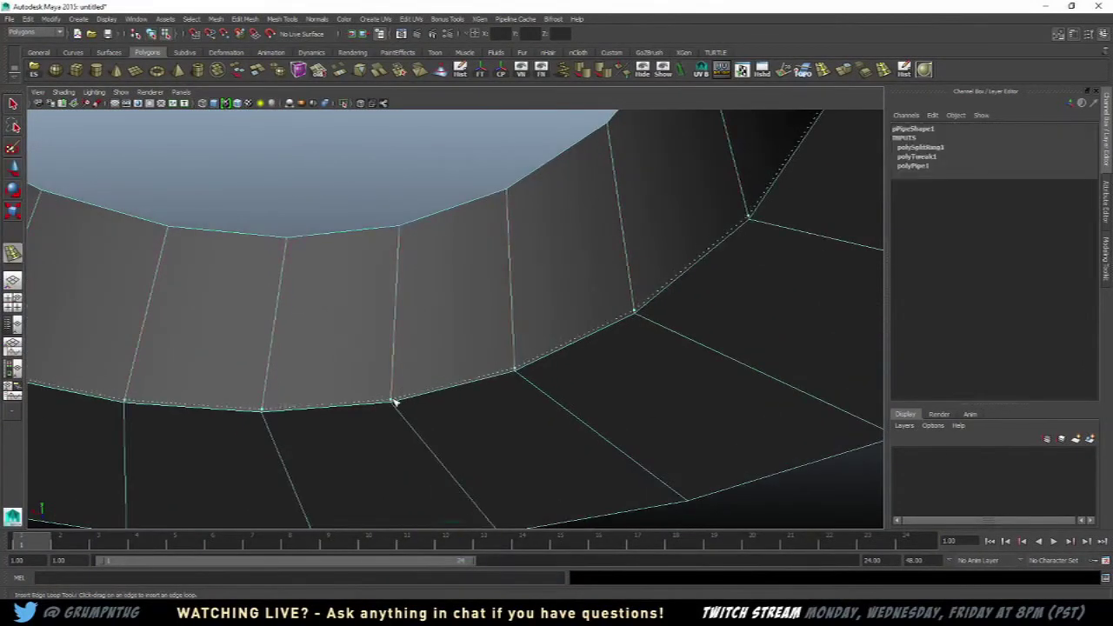
{"action": "left_click", "coordinate": [394, 402]}
{"action": "left_click", "coordinate": [394, 407]}
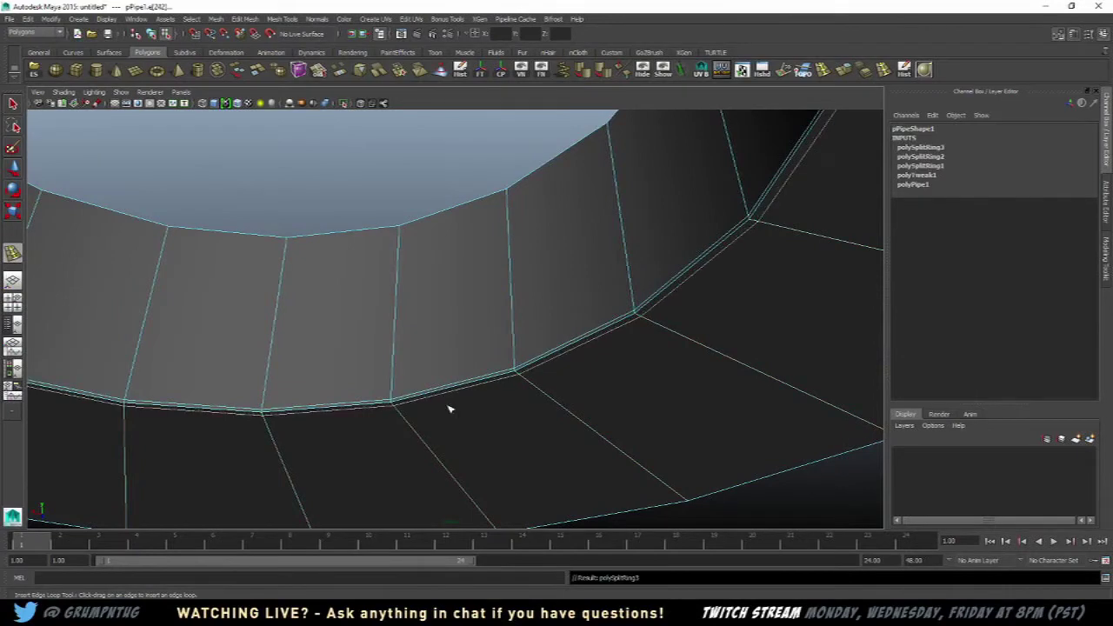
- Insert edge loops on the underside beside the outer bottom edge and tightly on both sides of the inner top edge
{"action": "left_click_drag", "start_coordinate": [447, 405], "coordinate": [512, 316], "text": "alt"}
{"action": "left_click", "coordinate": [478, 331]}
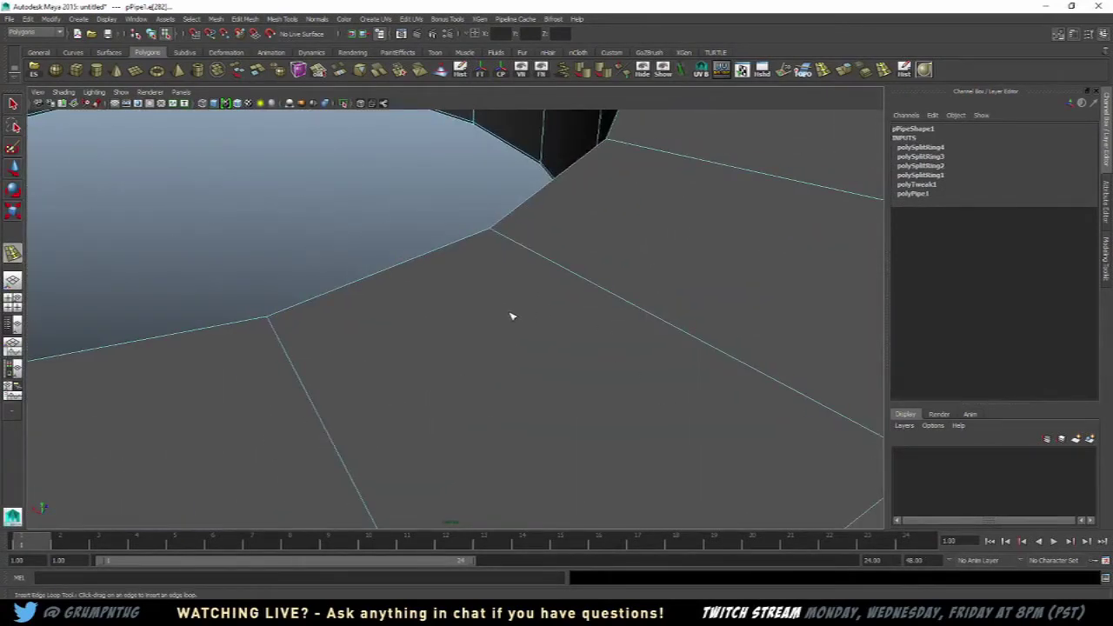
{"action": "left_click", "coordinate": [495, 235]}
{"action": "left_click_drag", "start_coordinate": [454, 273], "coordinate": [448, 343], "text": "alt"}
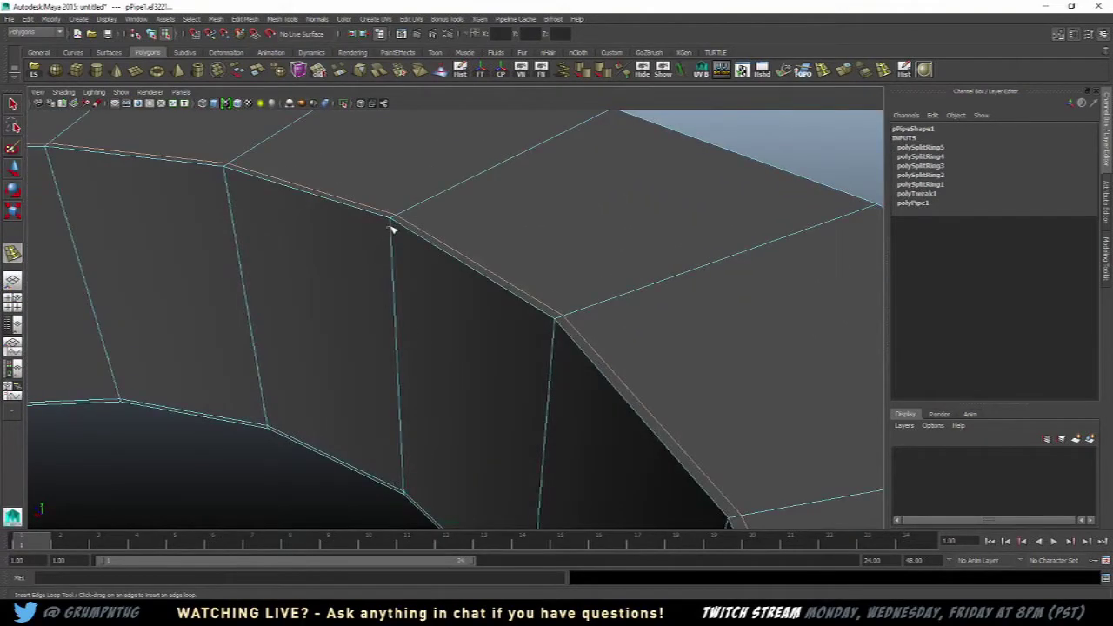
{"action": "left_click", "coordinate": [391, 224]}
- Insert edge loops tightly on both sides of the pipe's outer top edge and return to object mode
{"action": "mouse_move", "coordinate": [412, 229]}
{"action": "left_mouse_down", "text": "alt"}
{"action": "mouse_move", "coordinate": [487, 229]}
{"action": "mouse_move", "coordinate": [403, 227]}
{"action": "left_mouse_up", "text": "alt"}
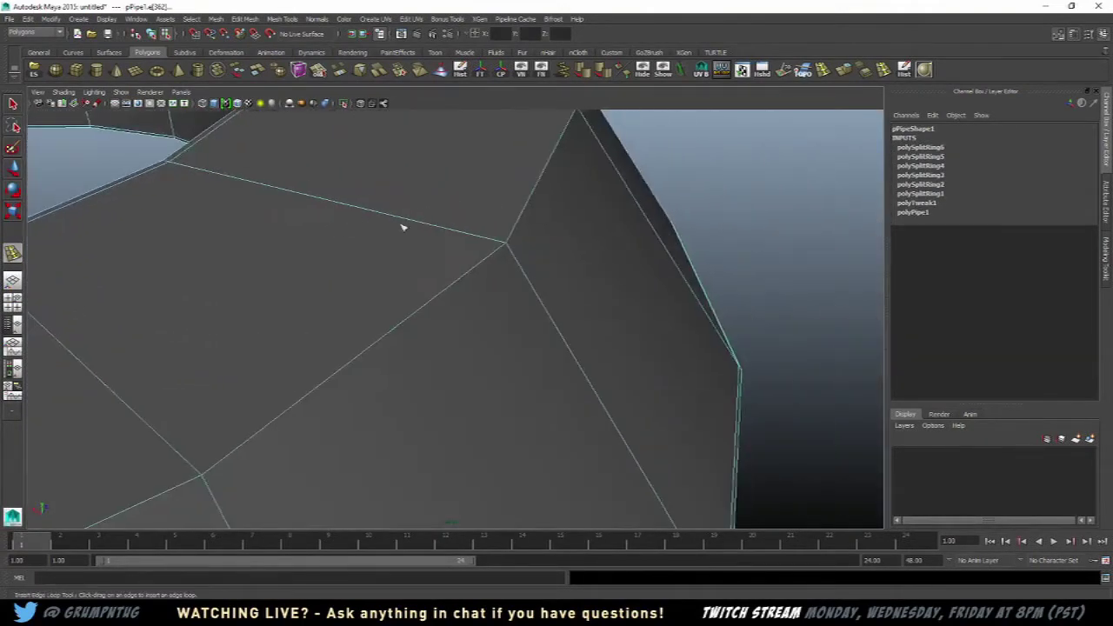
{"action": "left_click", "coordinate": [512, 251]}
{"action": "left_click", "coordinate": [498, 250]}
{"action": "scroll", "coordinate": [495, 253], "scroll_direction": "down", "scroll_amount": 8}
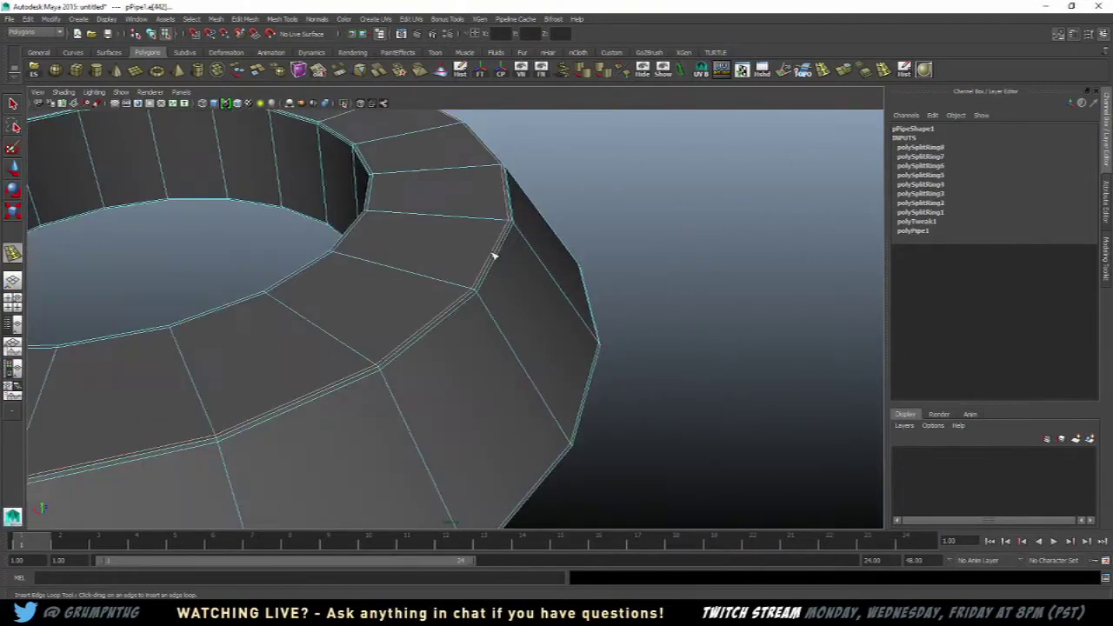
{"action": "key", "text": "w"}
{"action": "right_click_drag", "start_coordinate": [447, 266], "coordinate": [511, 251]}
{"action": "left_click", "coordinate": [597, 260]}
{"action": "left_click", "coordinate": [505, 295]}
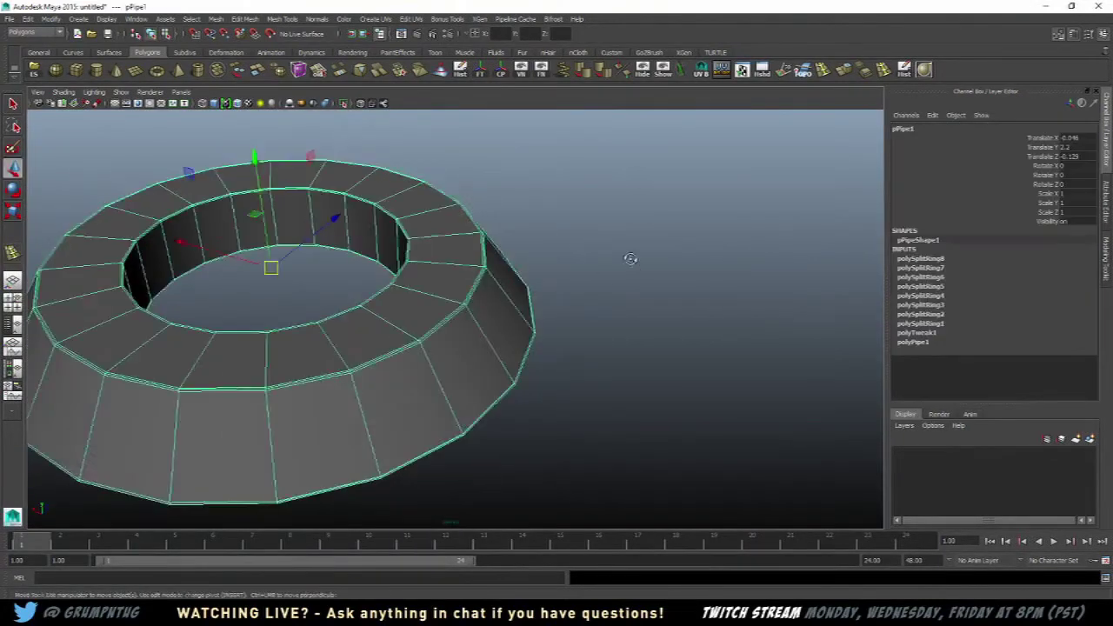
- Preview the pipe smoothed and examine its supported edges from several distances, with and without the pipe selected
{"action": "left_click_drag", "start_coordinate": [634, 256], "coordinate": [526, 282], "text": "alt"}
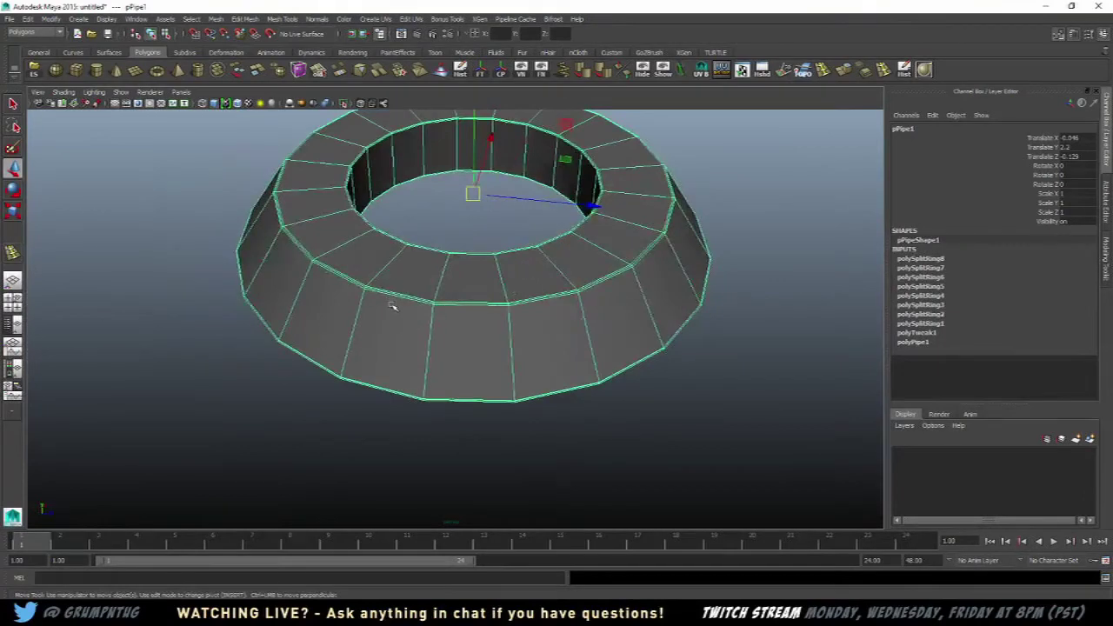
{"action": "key", "text": "3"}
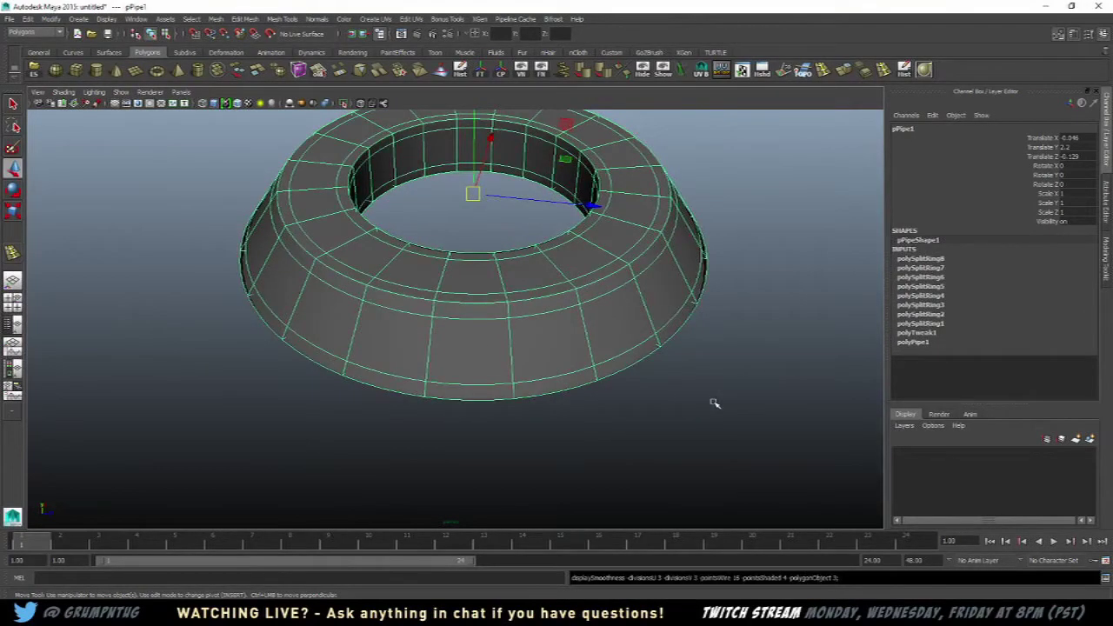
{"action": "left_click", "coordinate": [714, 402]}
{"action": "left_click_drag", "start_coordinate": [664, 415], "coordinate": [584, 391], "text": "alt"}
{"action": "right_click_drag", "start_coordinate": [583, 392], "coordinate": [298, 390], "text": "alt"}
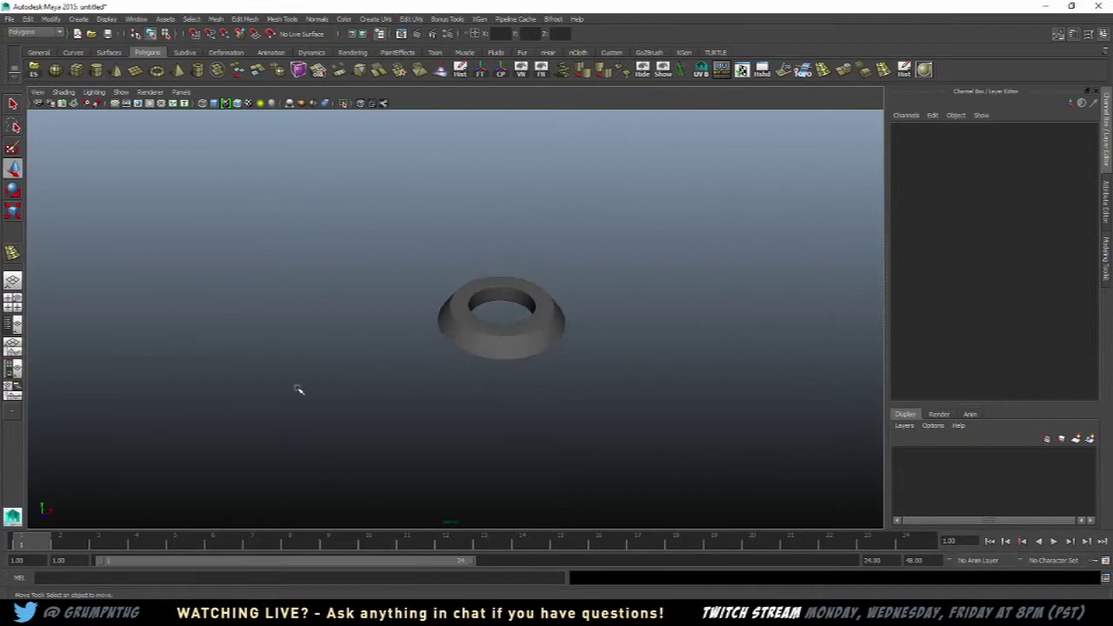
{"action": "left_click_drag", "start_coordinate": [299, 390], "coordinate": [383, 390], "text": "alt"}
{"action": "right_click_drag", "start_coordinate": [382, 390], "coordinate": [487, 393], "text": "alt"}
{"action": "left_click_drag", "start_coordinate": [487, 393], "coordinate": [478, 323], "text": "alt"}
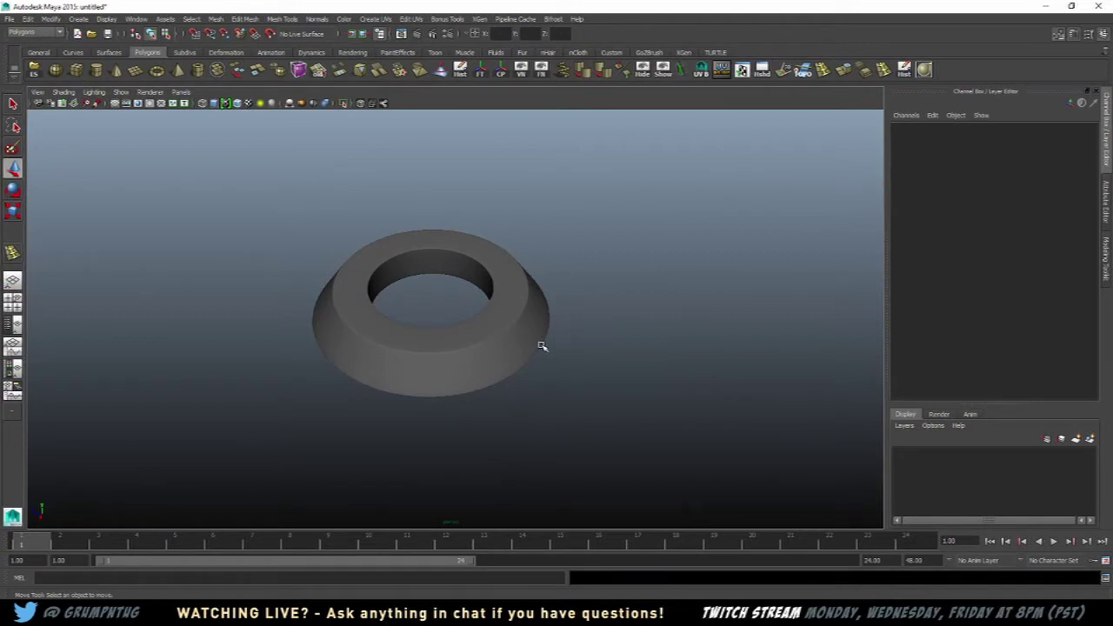
{"action": "right_click_drag", "start_coordinate": [542, 346], "coordinate": [609, 343], "text": "alt"}
{"action": "middle_click_drag", "start_coordinate": [609, 343], "coordinate": [696, 334], "text": "alt"}
{"action": "left_click", "coordinate": [539, 383]}
{"action": "right_click_drag", "start_coordinate": [539, 383], "coordinate": [538, 294], "text": "alt"}
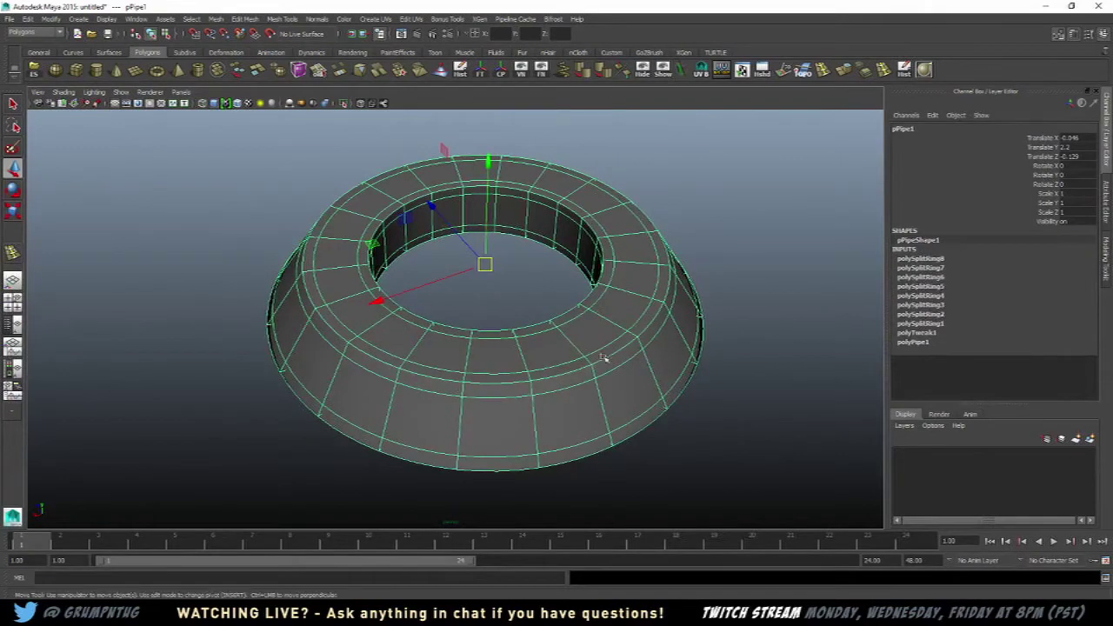
- Return the pipe to unsmoothed display and select every other large face around its top ring, ten faces in all
{"action": "key", "text": "1"}
{"action": "middle_click_drag", "start_coordinate": [628, 345], "coordinate": [571, 315], "text": "alt"}
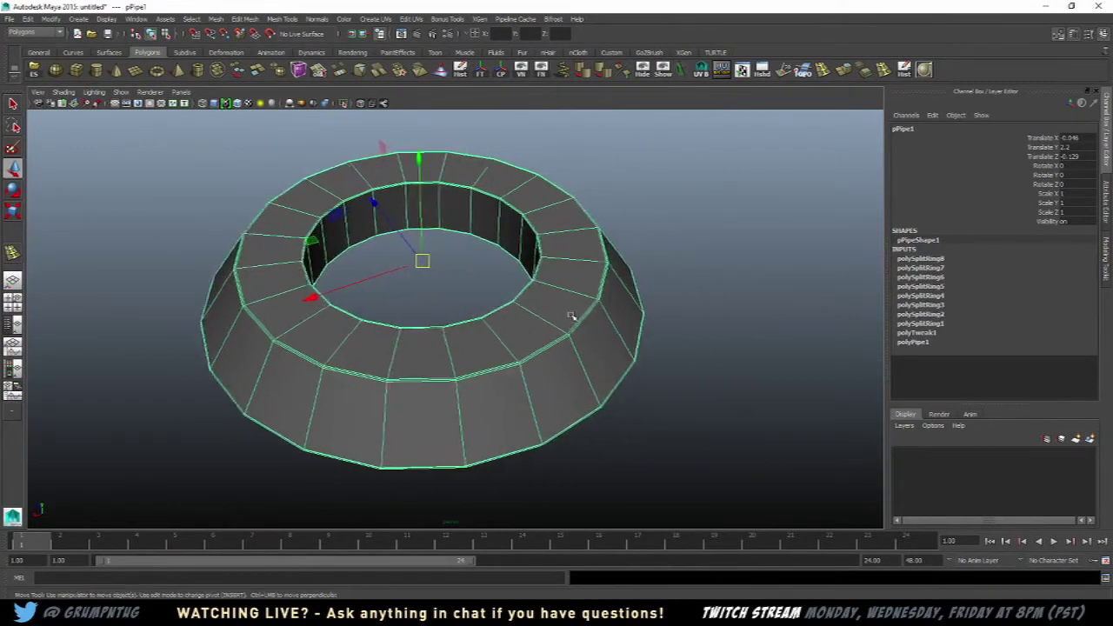
{"action": "right_click_drag", "start_coordinate": [572, 316], "coordinate": [602, 277], "text": "alt"}
{"action": "right_click_drag", "start_coordinate": [602, 277], "coordinate": [603, 301]}
{"action": "left_click", "coordinate": [596, 300]}
{"action": "left_click", "coordinate": [482, 359], "text": "shift"}
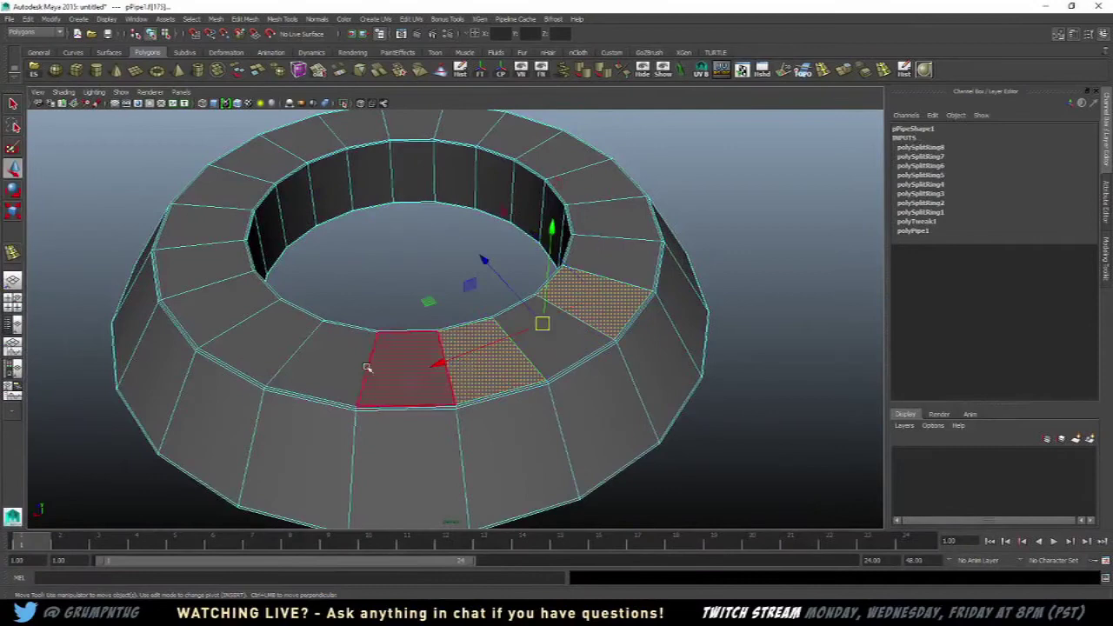
{"action": "left_click", "coordinate": [340, 361], "text": "shift"}
{"action": "left_click", "coordinate": [235, 302], "text": "shift"}
{"action": "left_click", "coordinate": [201, 226], "text": "shift"}
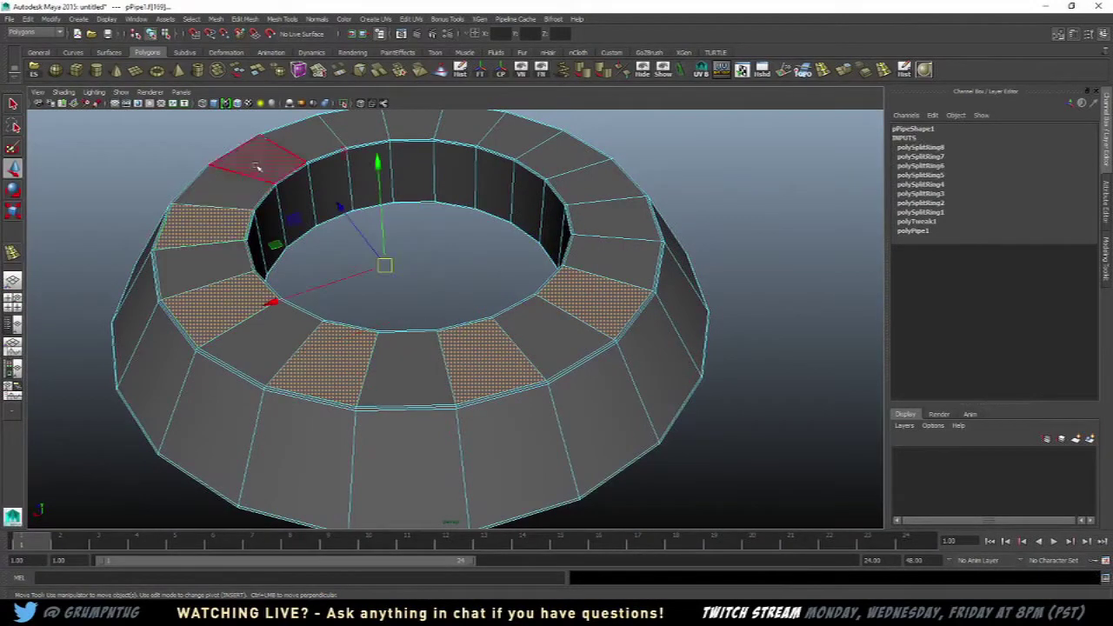
{"action": "left_click", "coordinate": [261, 164], "text": "shift"}
{"action": "left_click_drag", "start_coordinate": [330, 130], "coordinate": [365, 190], "text": "alt"}
{"action": "left_click", "coordinate": [366, 190], "text": "shift"}
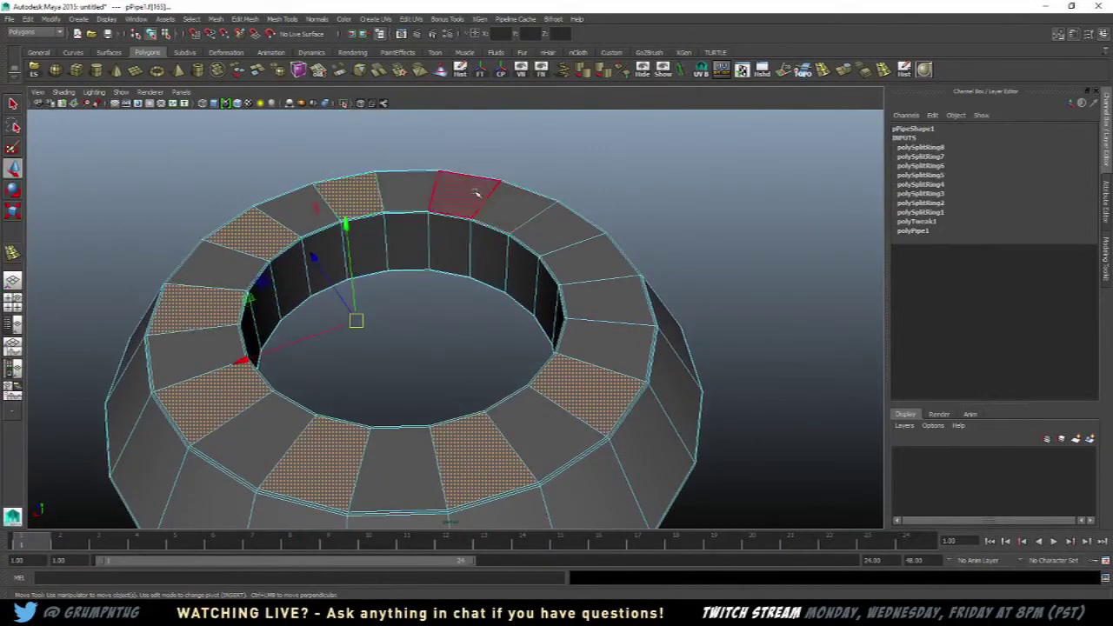
{"action": "left_click", "coordinate": [466, 189], "text": "shift"}
{"action": "left_click", "coordinate": [564, 232], "text": "shift"}
{"action": "left_click", "coordinate": [610, 297], "text": "shift"}
{"action": "left_click_drag", "start_coordinate": [670, 345], "coordinate": [600, 350], "text": "alt"}
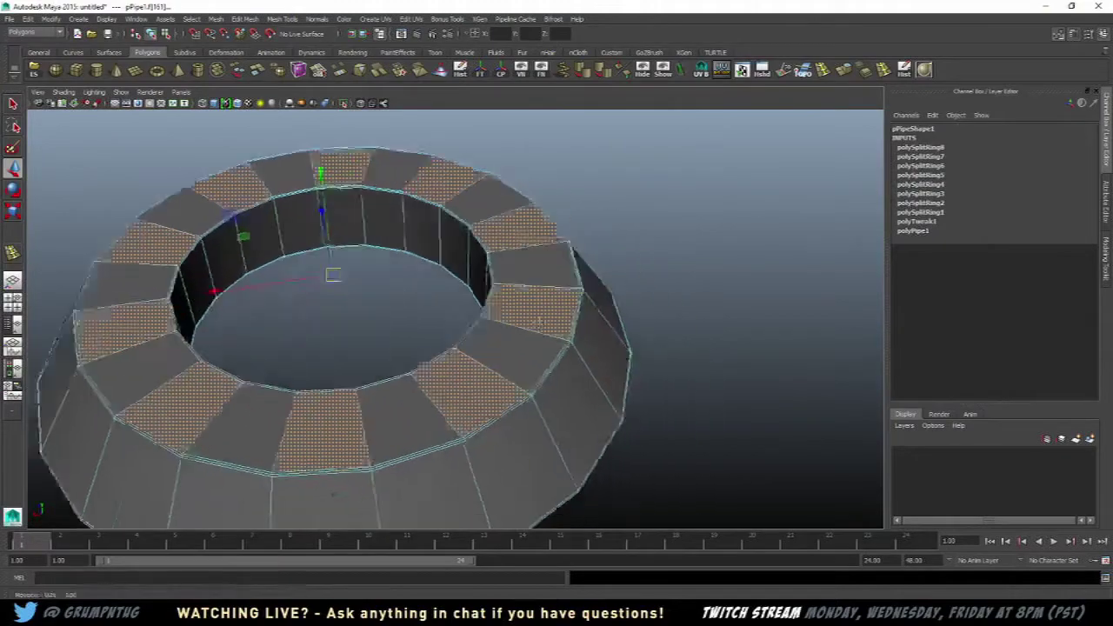
- Extrude the selected top faces and scale each one inward to about 0.71 to create inset faces
{"action": "right_click_drag", "start_coordinate": [461, 305], "coordinate": [529, 291], "text": "alt"}
{"action": "key", "text": "space"}
{"action": "left_click", "coordinate": [460, 336]}
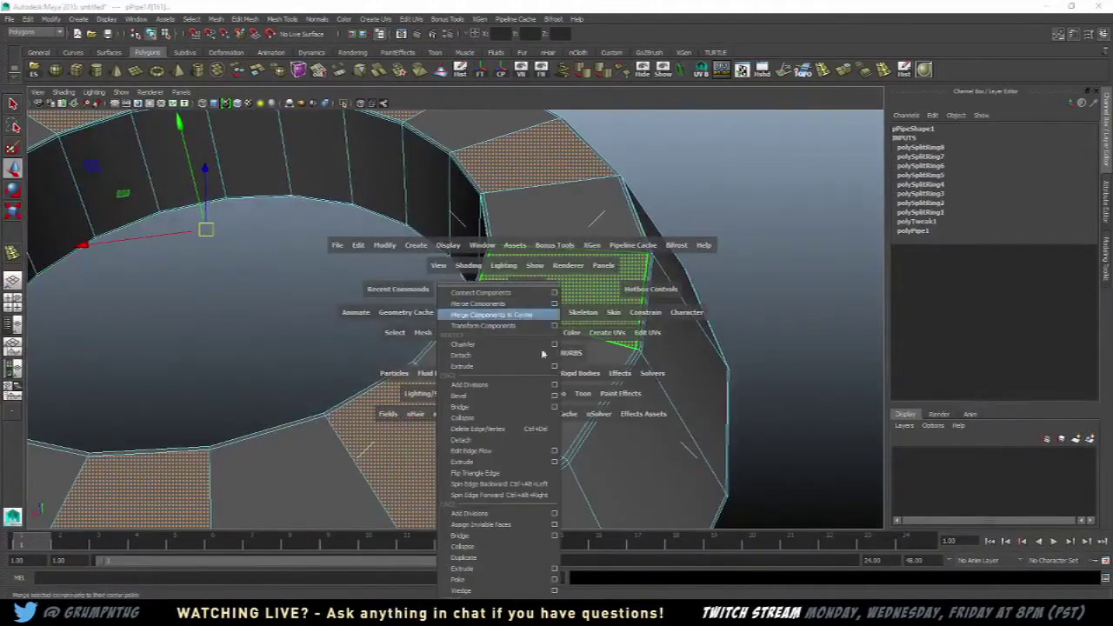
{"action": "left_click", "coordinate": [509, 569]}
{"action": "right_click_drag", "start_coordinate": [602, 162], "coordinate": [584, 141], "text": "alt"}
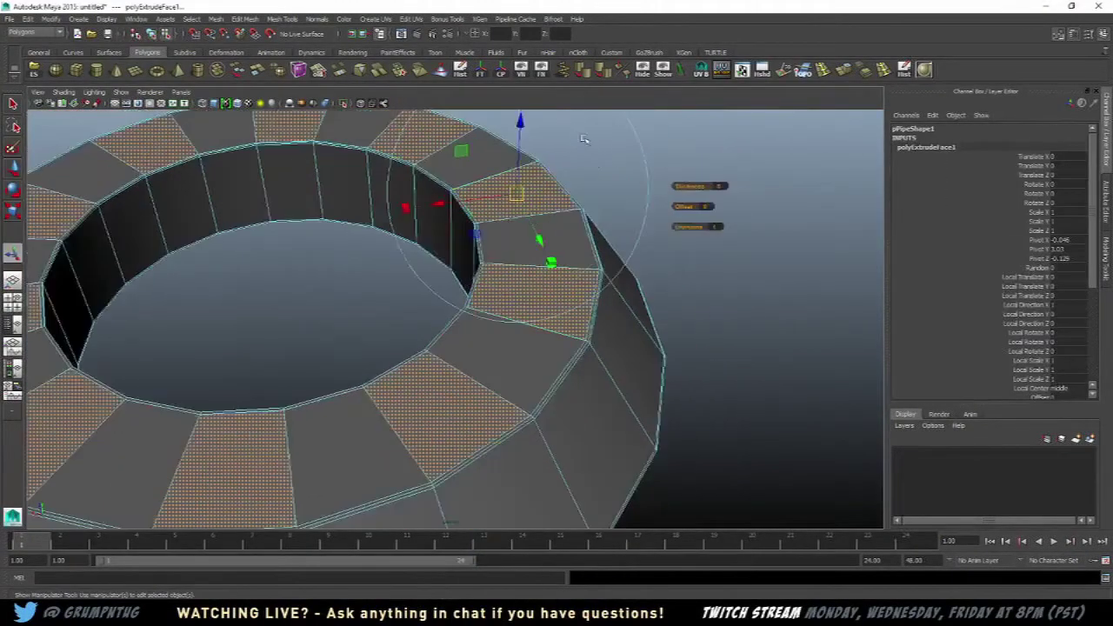
{"action": "left_click_drag", "start_coordinate": [585, 142], "coordinate": [551, 121], "text": "alt"}
{"action": "middle_click_drag", "start_coordinate": [549, 162], "coordinate": [465, 193], "text": "alt"}
{"action": "left_click_drag", "start_coordinate": [481, 160], "coordinate": [480, 190], "text": "ctrl"}
{"action": "right_click_drag", "start_coordinate": [480, 191], "coordinate": [492, 193], "text": "alt"}
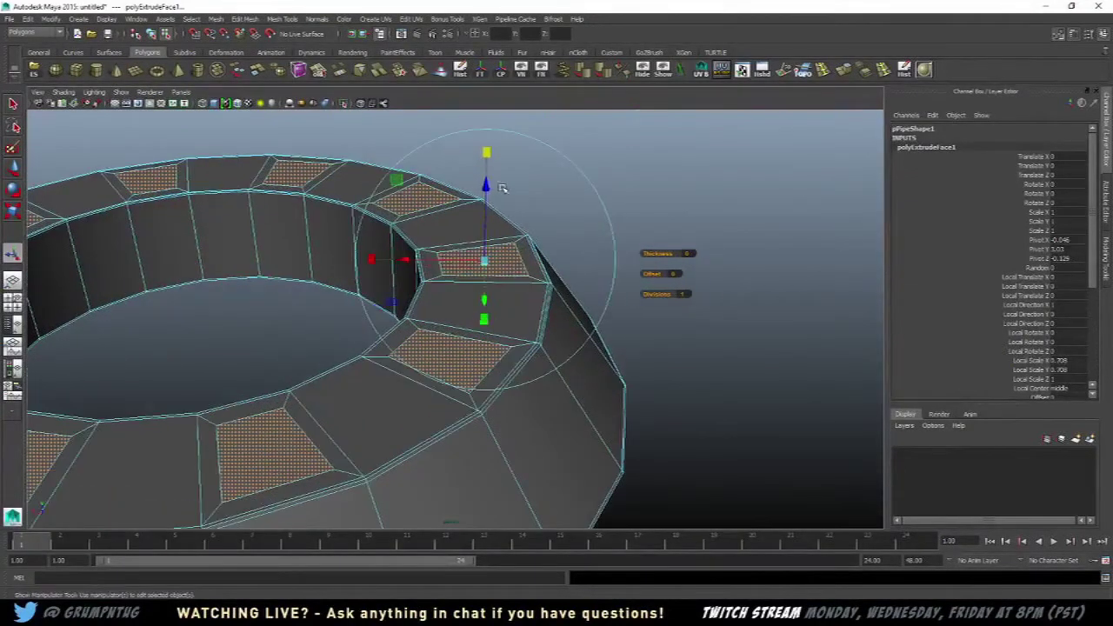
- Extrude the inset faces again and move them slightly down to form a supporting edge below each rim
{"action": "key", "text": "ctrl+e"}
{"action": "key", "text": "w"}
{"action": "left_click_drag", "start_coordinate": [476, 186], "coordinate": [385, 184], "text": "alt"}
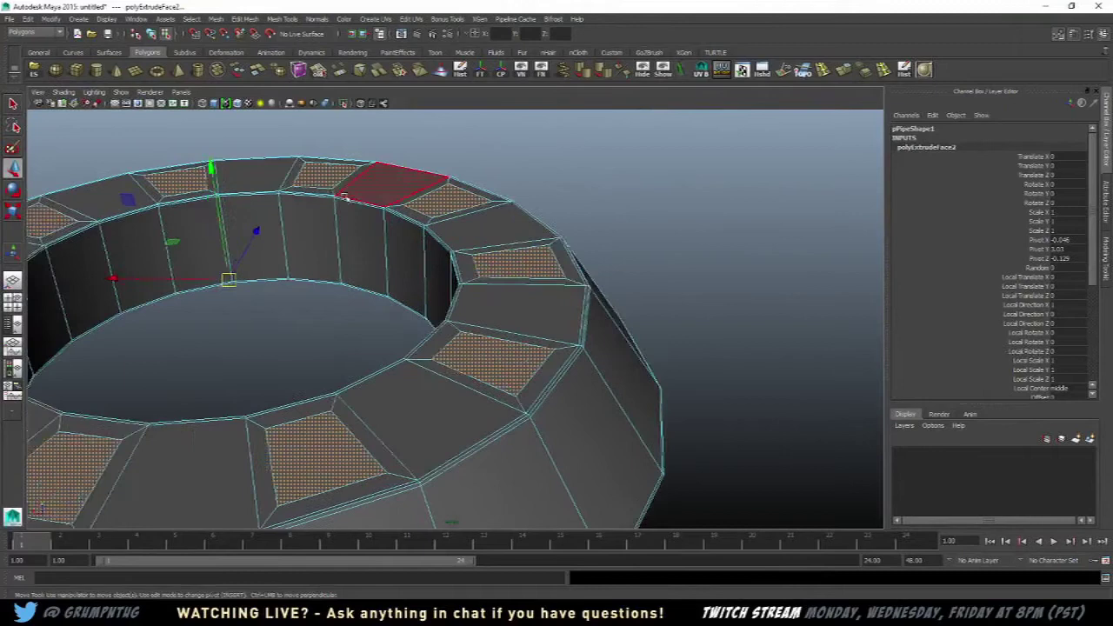
{"action": "left_click_drag", "start_coordinate": [211, 171], "coordinate": [210, 169]}
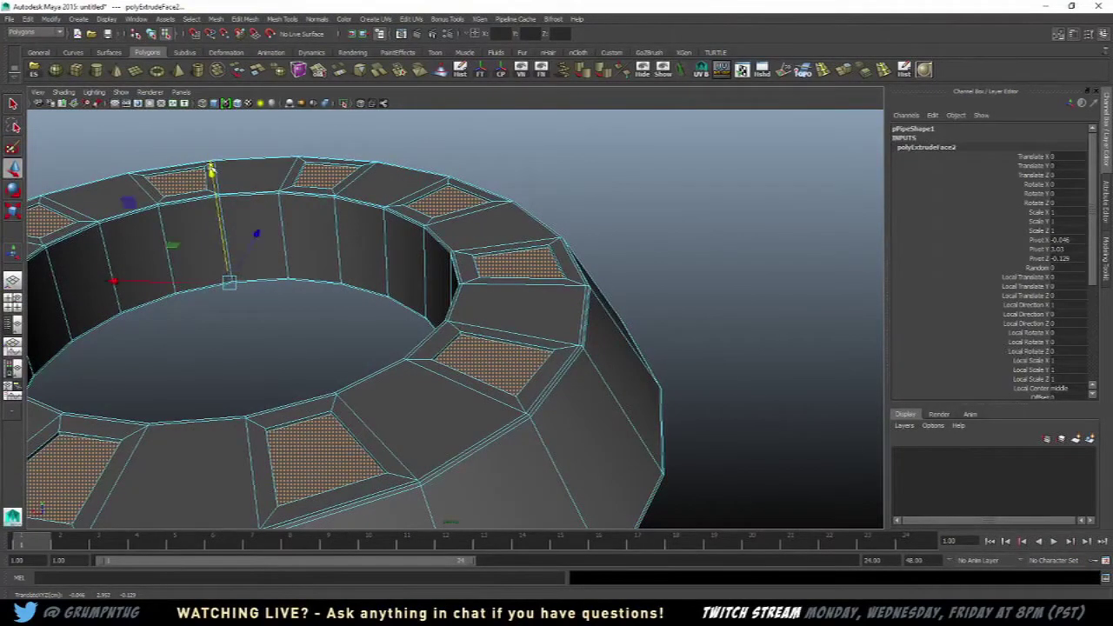
- Extrude the inset faces down into pockets, extrude them slightly again for a supporting edge above each floor, and return to object mode
{"action": "key", "text": "g"}
{"action": "key", "text": "w"}
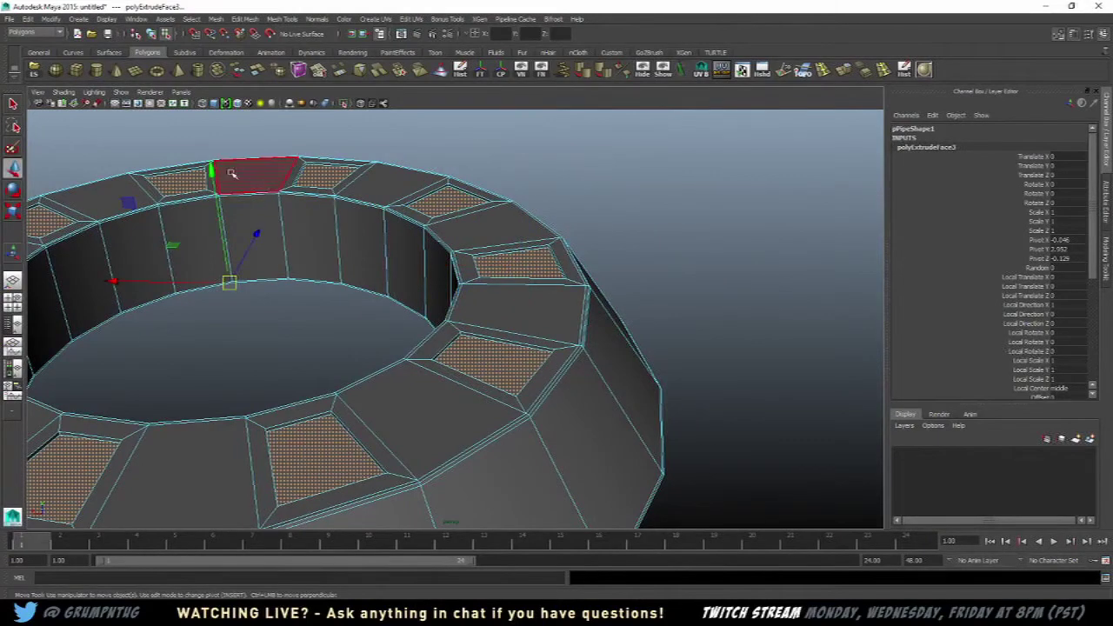
{"action": "left_click_drag", "start_coordinate": [211, 170], "coordinate": [216, 199]}
{"action": "key", "text": "ctrl+e"}
{"action": "scroll", "coordinate": [501, 252], "scroll_direction": "up", "scroll_amount": 4}
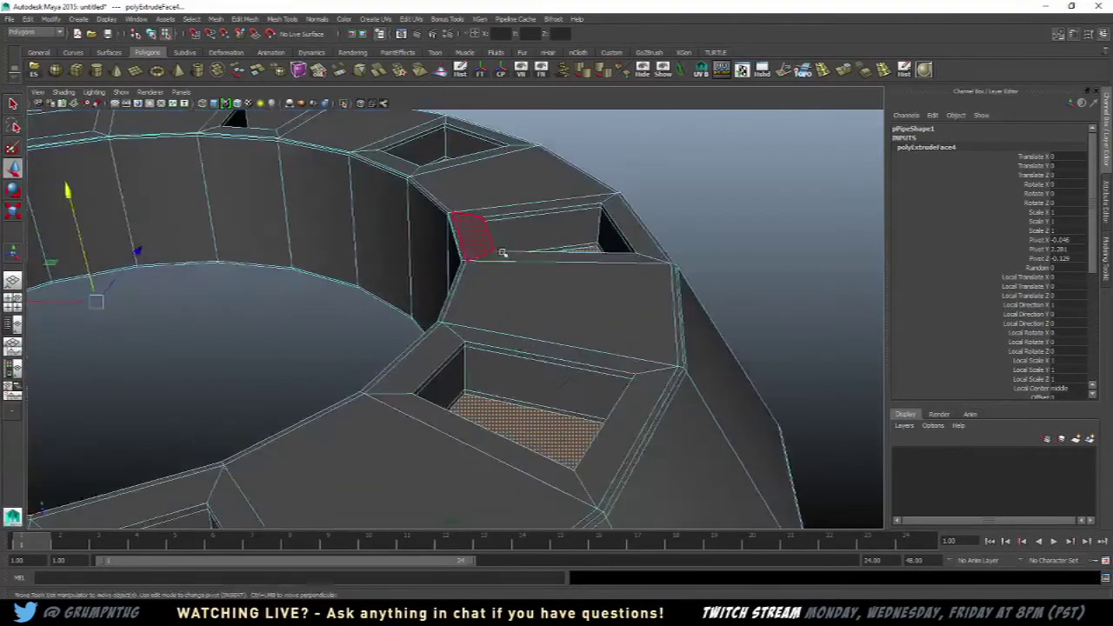
{"action": "middle_click_drag", "start_coordinate": [502, 251], "coordinate": [450, 203], "text": "alt"}
{"action": "scroll", "coordinate": [449, 204], "scroll_direction": "up", "scroll_amount": 5}
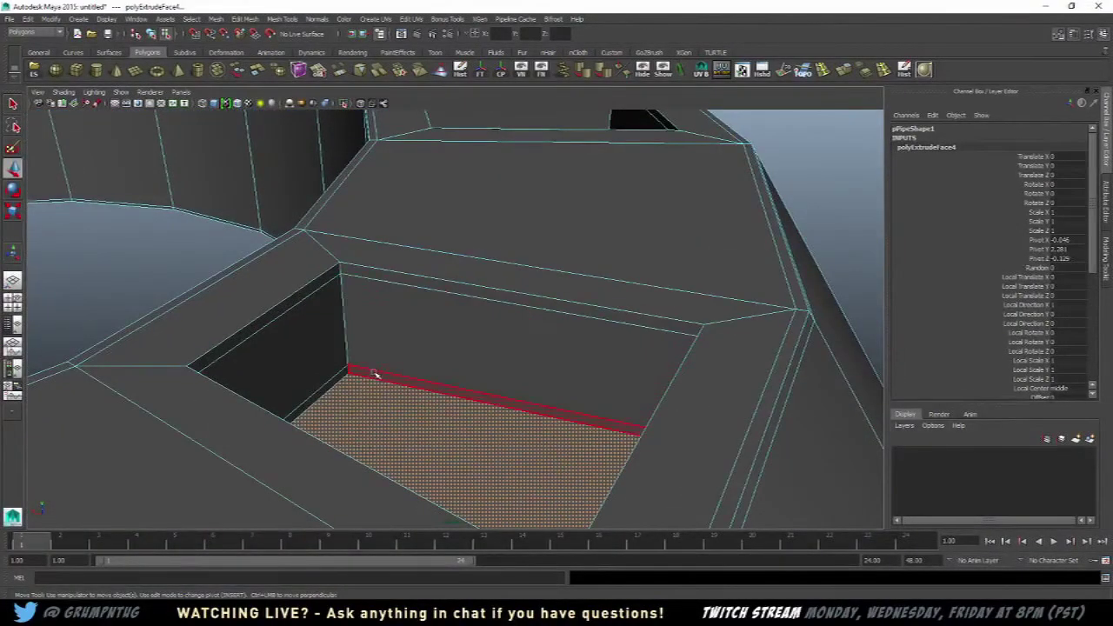
{"action": "right_click_drag", "start_coordinate": [377, 309], "coordinate": [437, 289]}
- Select the whole pipe and examine the unsmoothed pockets and their supporting edges from several angles
{"action": "scroll", "coordinate": [477, 277], "scroll_direction": "down", "scroll_amount": 3}
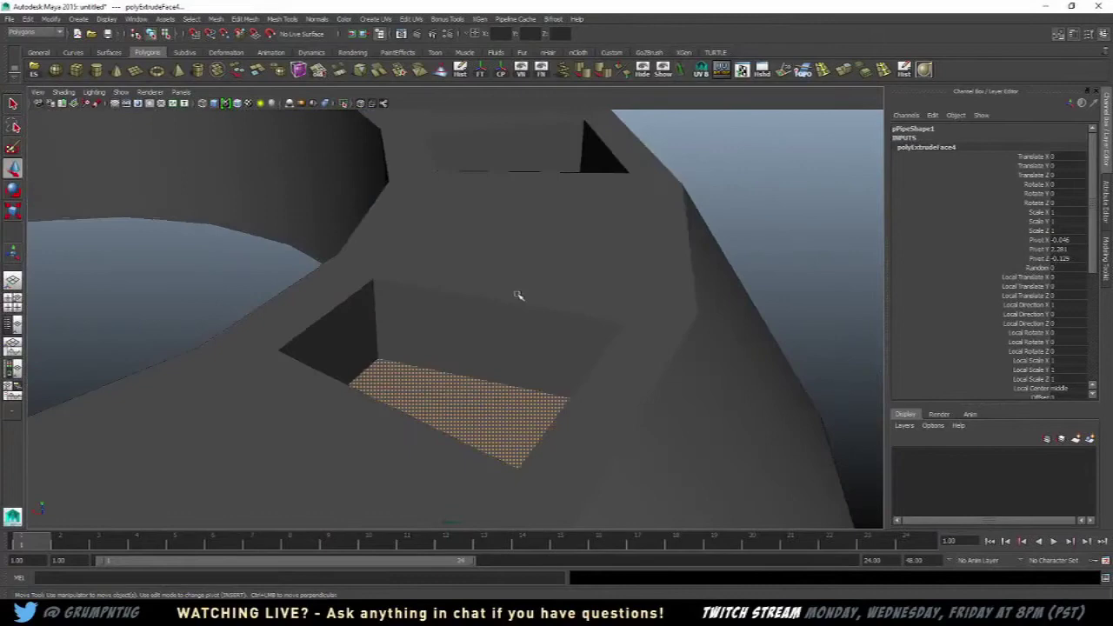
{"action": "left_click", "coordinate": [519, 296]}
{"action": "scroll", "coordinate": [651, 251], "scroll_direction": "down", "scroll_amount": 5}
{"action": "left_click_drag", "start_coordinate": [650, 251], "coordinate": [500, 290], "text": "alt"}
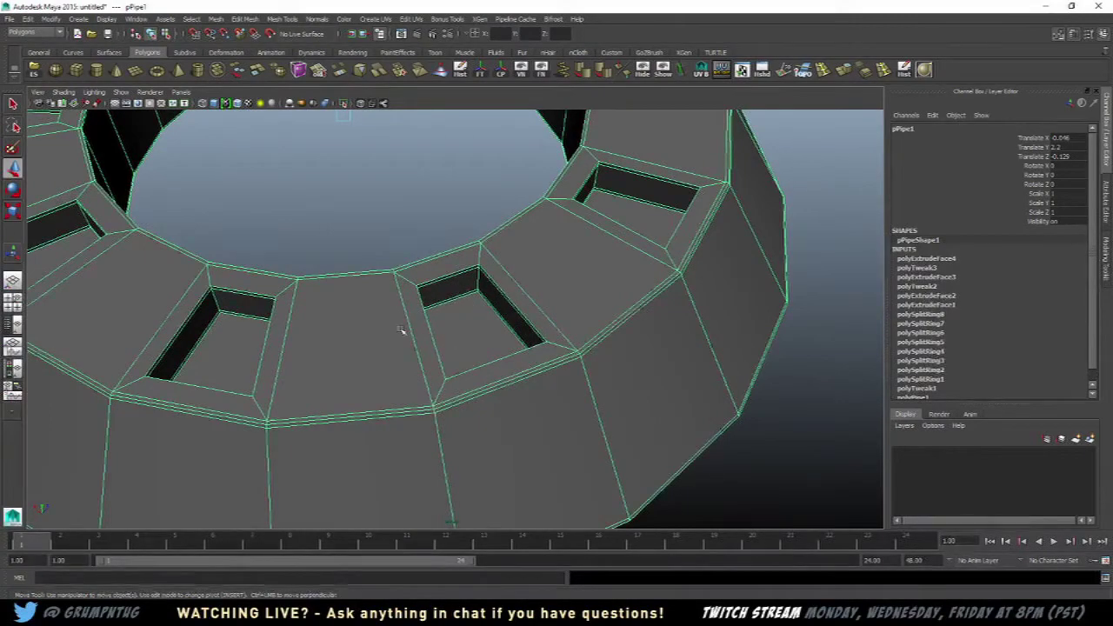
{"action": "left_click_drag", "start_coordinate": [400, 330], "coordinate": [298, 376], "text": "alt"}
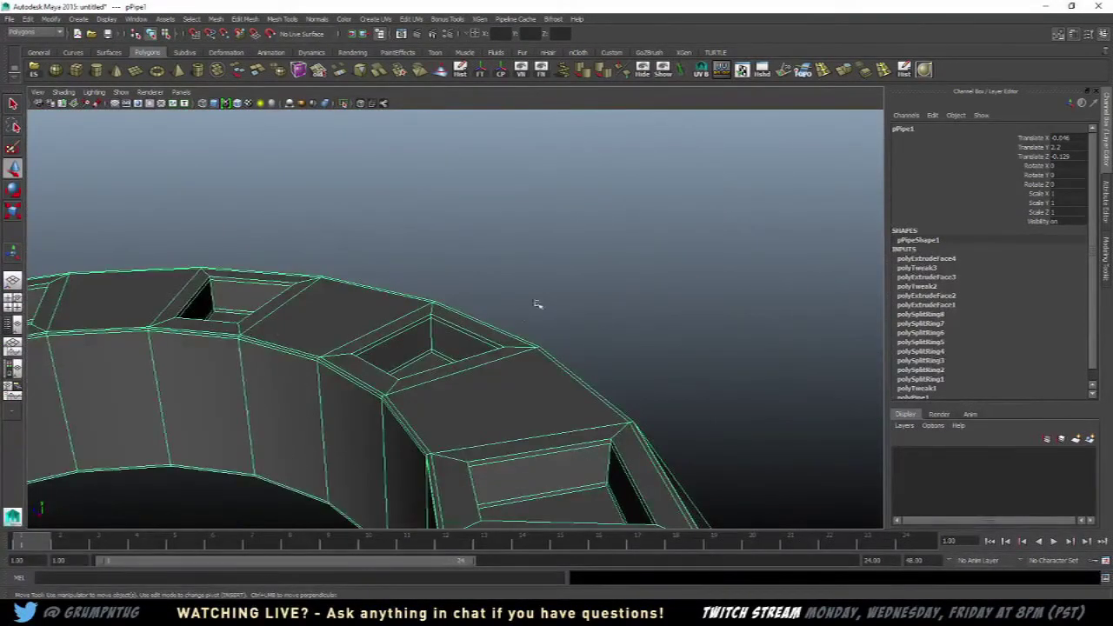
{"action": "mouse_move", "coordinate": [537, 304]}
{"action": "left_mouse_down", "text": "alt"}
{"action": "mouse_move", "coordinate": [490, 286]}
{"action": "mouse_move", "coordinate": [522, 291]}
{"action": "left_mouse_up", "text": "alt"}
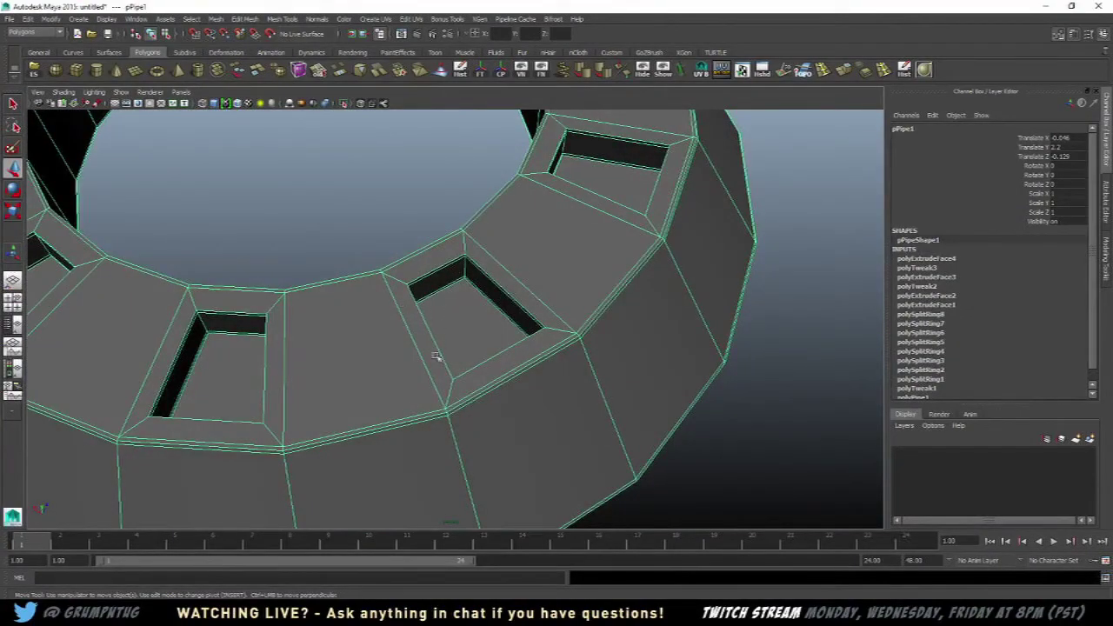
{"action": "mouse_move", "coordinate": [508, 298]}
{"action": "left_mouse_down", "text": "alt"}
{"action": "mouse_move", "coordinate": [444, 350]}
{"action": "mouse_move", "coordinate": [449, 298]}
{"action": "mouse_move", "coordinate": [522, 307]}
{"action": "left_mouse_up", "text": "alt"}
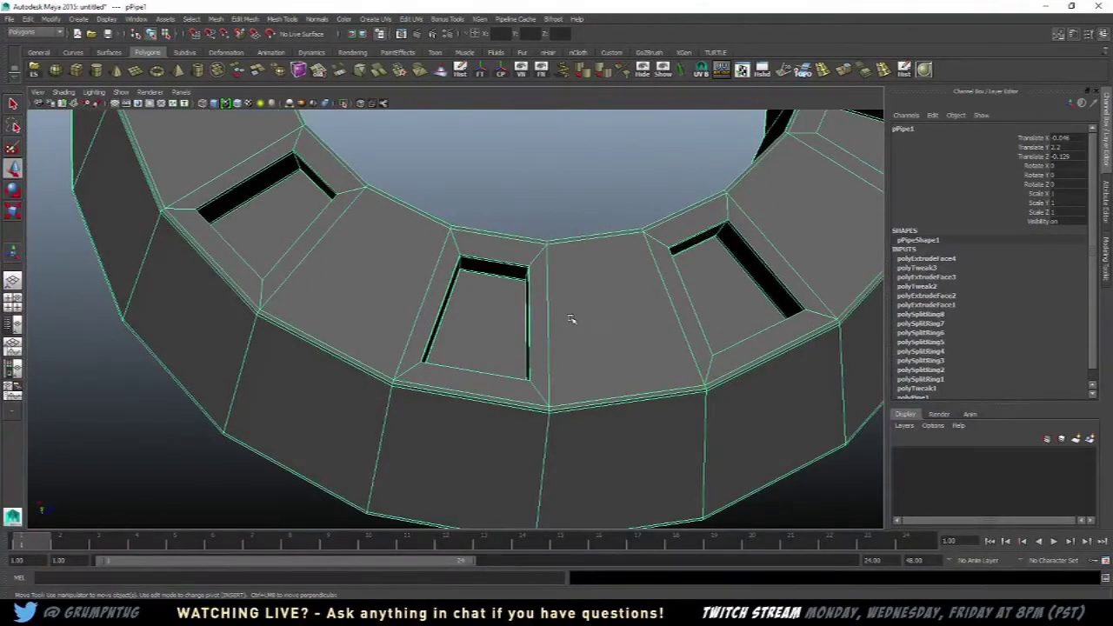
- Preview the pipe smoothed and examine the rounded pockets from near and far, with and without the pipe selected
{"action": "key", "text": "3"}
{"action": "left_click", "coordinate": [547, 192]}
{"action": "scroll", "coordinate": [551, 191], "scroll_direction": "down", "scroll_amount": 8}
{"action": "left_click_drag", "start_coordinate": [551, 192], "coordinate": [509, 241], "text": "alt"}
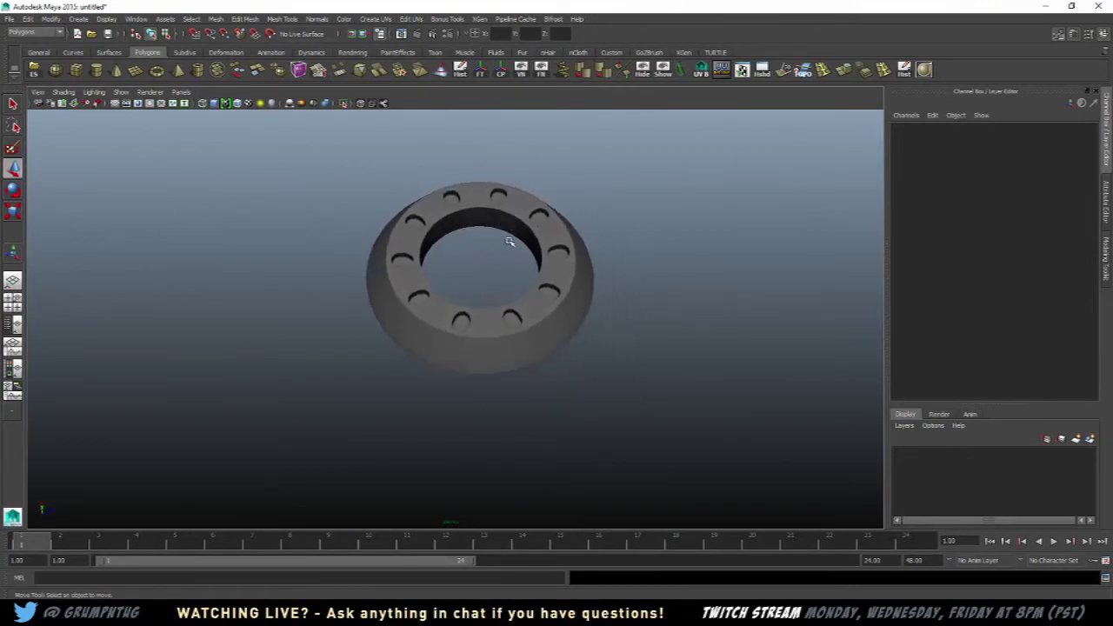
{"action": "scroll", "coordinate": [510, 244], "scroll_direction": "up", "scroll_amount": 5}
{"action": "middle_click_drag", "start_coordinate": [510, 248], "coordinate": [531, 214], "text": "alt"}
{"action": "scroll", "coordinate": [490, 298], "scroll_direction": "down", "scroll_amount": 5}
{"action": "left_click_drag", "start_coordinate": [490, 298], "coordinate": [458, 317], "text": "alt"}
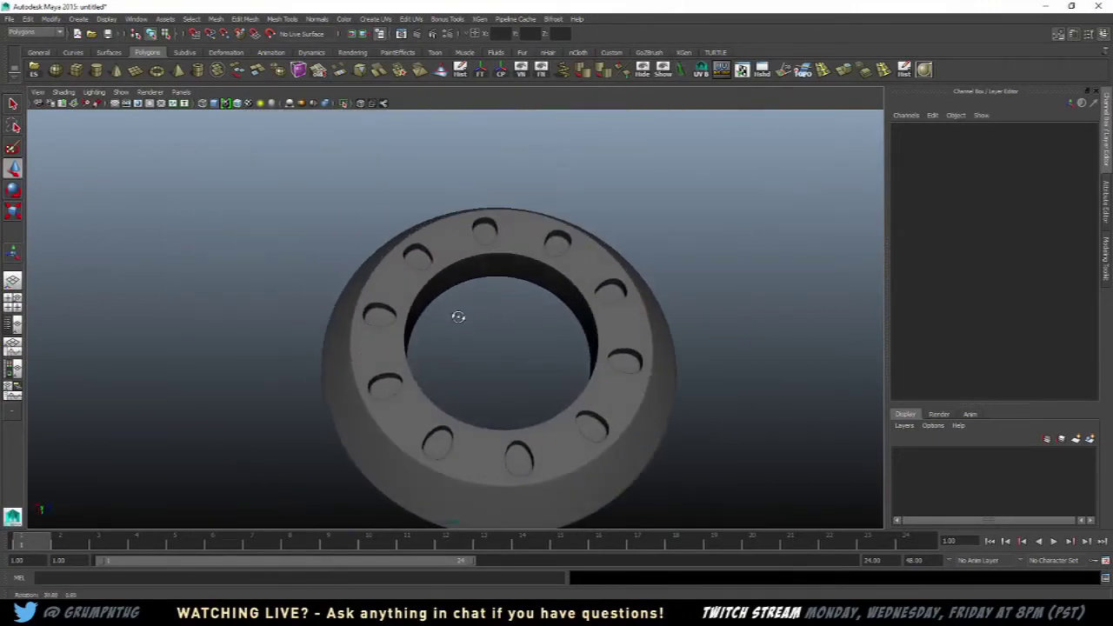
{"action": "left_click", "coordinate": [577, 270]}
{"action": "left_click_drag", "start_coordinate": [578, 271], "coordinate": [579, 211], "text": "alt"}
{"action": "scroll", "coordinate": [576, 245], "scroll_direction": "up", "scroll_amount": 4}
{"action": "scroll", "coordinate": [560, 214], "scroll_direction": "down", "scroll_amount": 3}
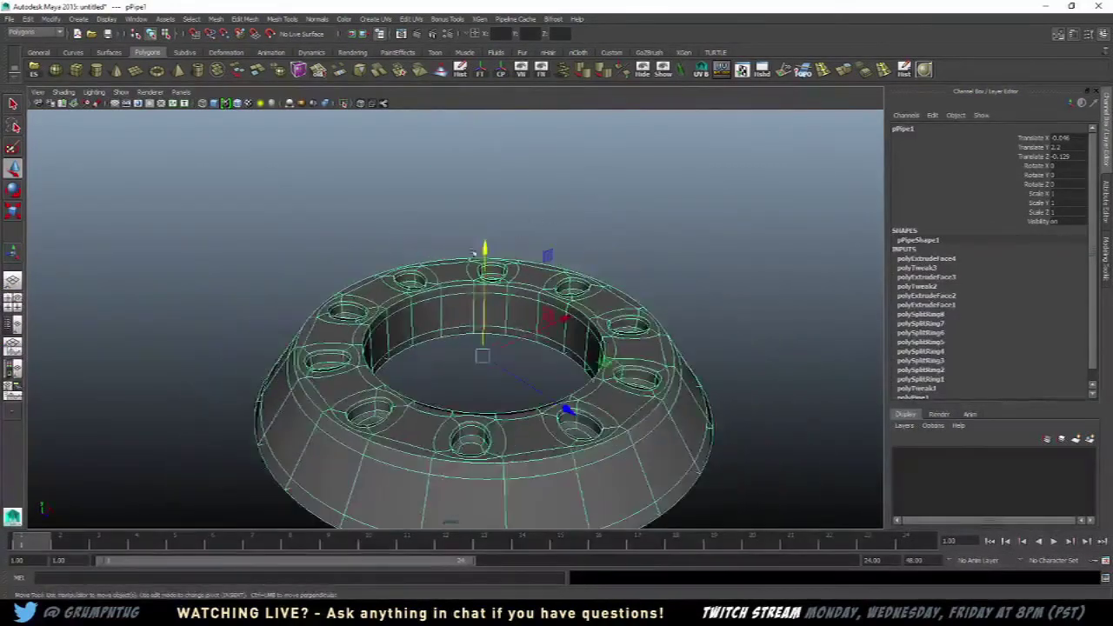
{"action": "left_click_drag", "start_coordinate": [474, 254], "coordinate": [470, 282], "text": "alt"}
{"action": "left_click", "coordinate": [358, 224]}
{"action": "scroll", "coordinate": [369, 252], "scroll_direction": "up", "scroll_amount": 5}
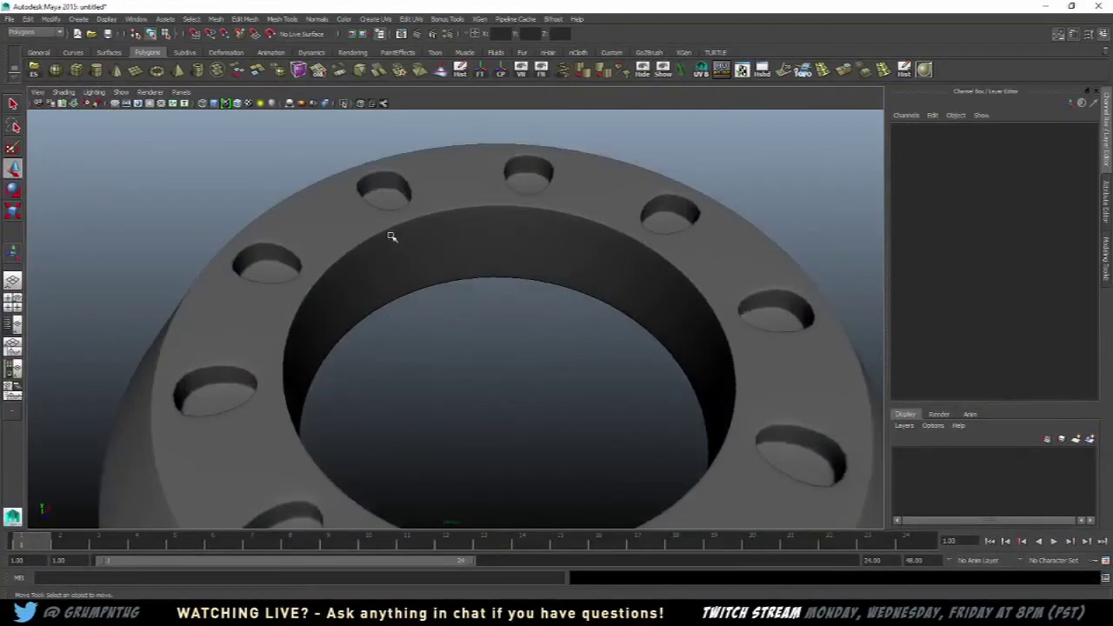
{"action": "scroll", "coordinate": [392, 236], "scroll_direction": "down", "scroll_amount": 3}
{"action": "left_click_drag", "start_coordinate": [385, 218], "coordinate": [512, 261], "text": "alt"}
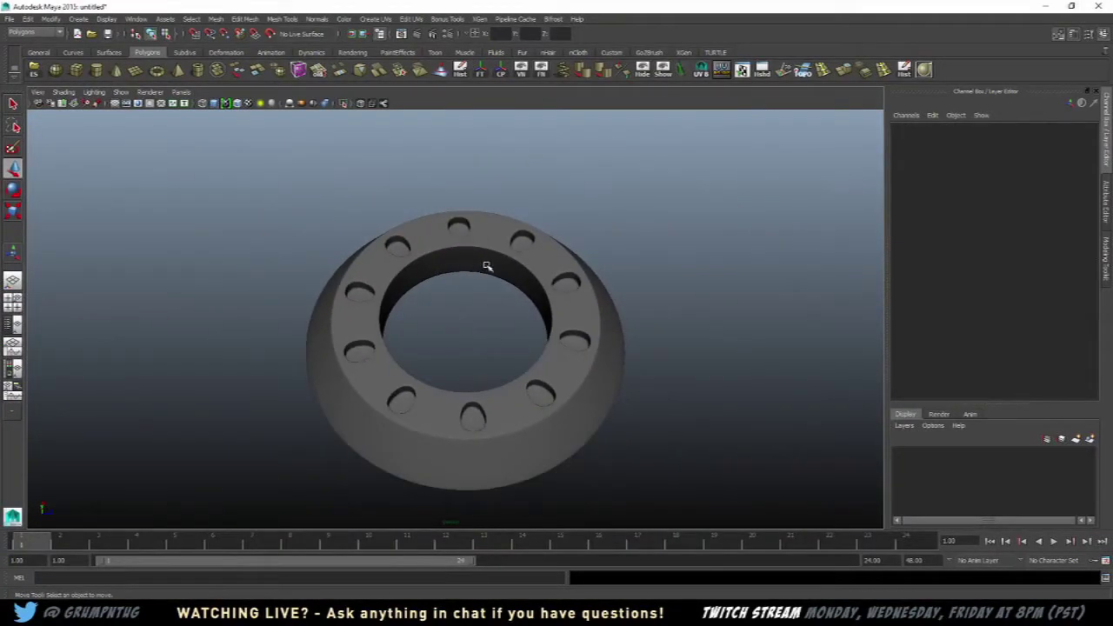
- Convert the selected pipe's smooth mesh preview to polygons
{"action": "left_click", "coordinate": [470, 272]}
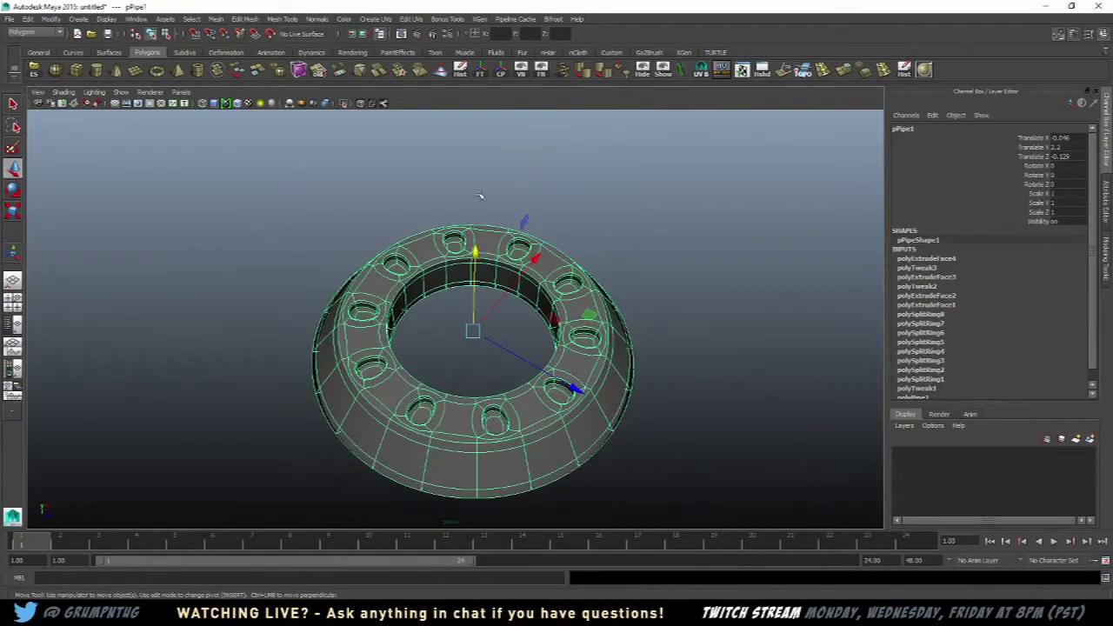
{"action": "left_click", "coordinate": [73, 19]}
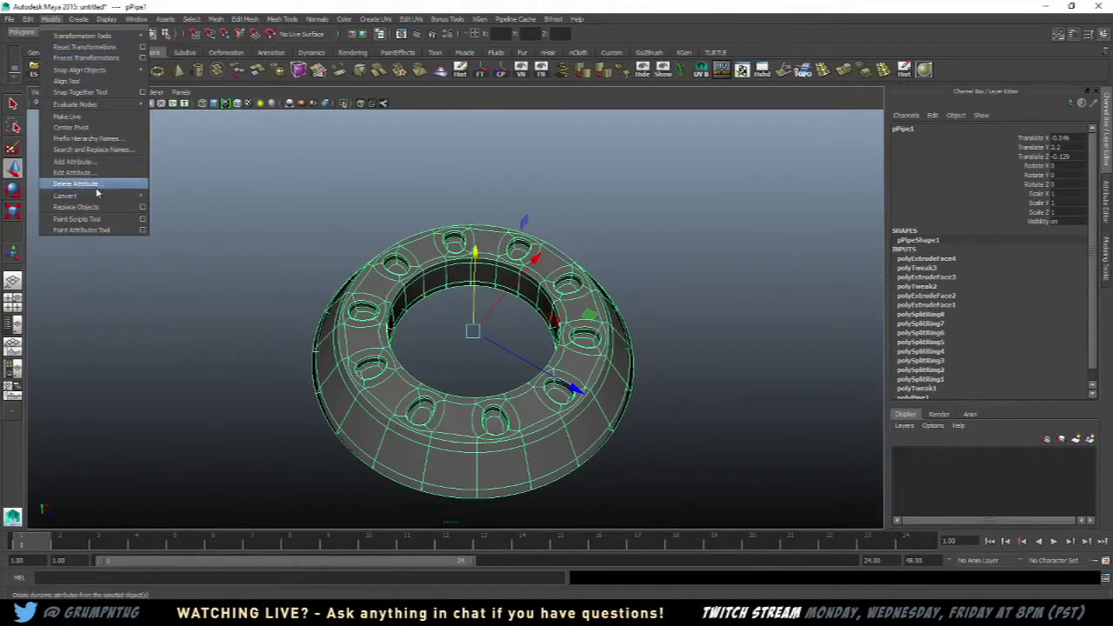
{"action": "mouse_move", "coordinate": [100, 194]}
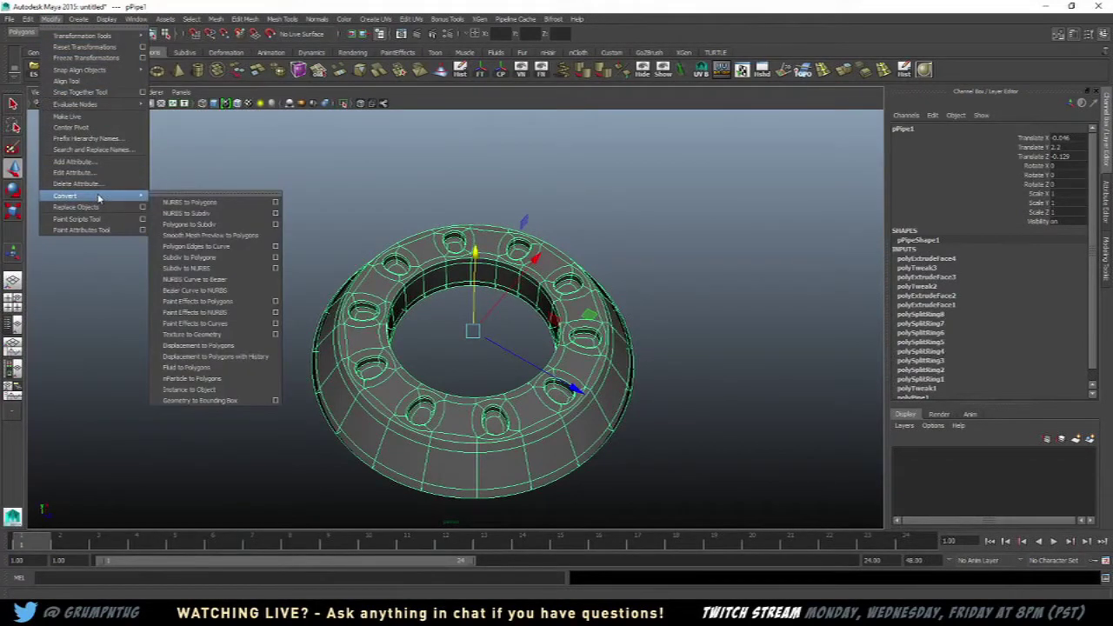
{"action": "left_click", "coordinate": [217, 236]}
{"action": "middle_click_drag", "start_coordinate": [284, 222], "coordinate": [301, 158], "text": "alt"}
{"action": "scroll", "coordinate": [301, 157], "scroll_direction": "up", "scroll_amount": 4}
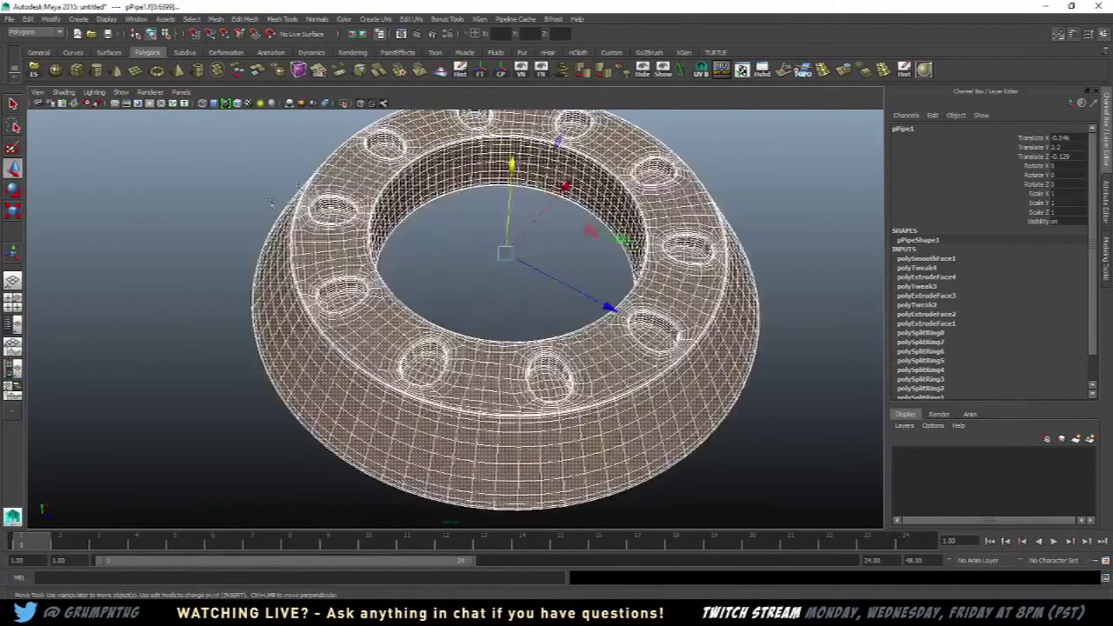
- Examine the dense converted mesh from several angles and distances, both selected and deselected
{"action": "left_click", "coordinate": [198, 251]}
{"action": "left_click_drag", "start_coordinate": [198, 250], "coordinate": [270, 249], "text": "alt"}
{"action": "left_click", "coordinate": [270, 249]}
{"action": "scroll", "coordinate": [348, 257], "scroll_direction": "down", "scroll_amount": 5}
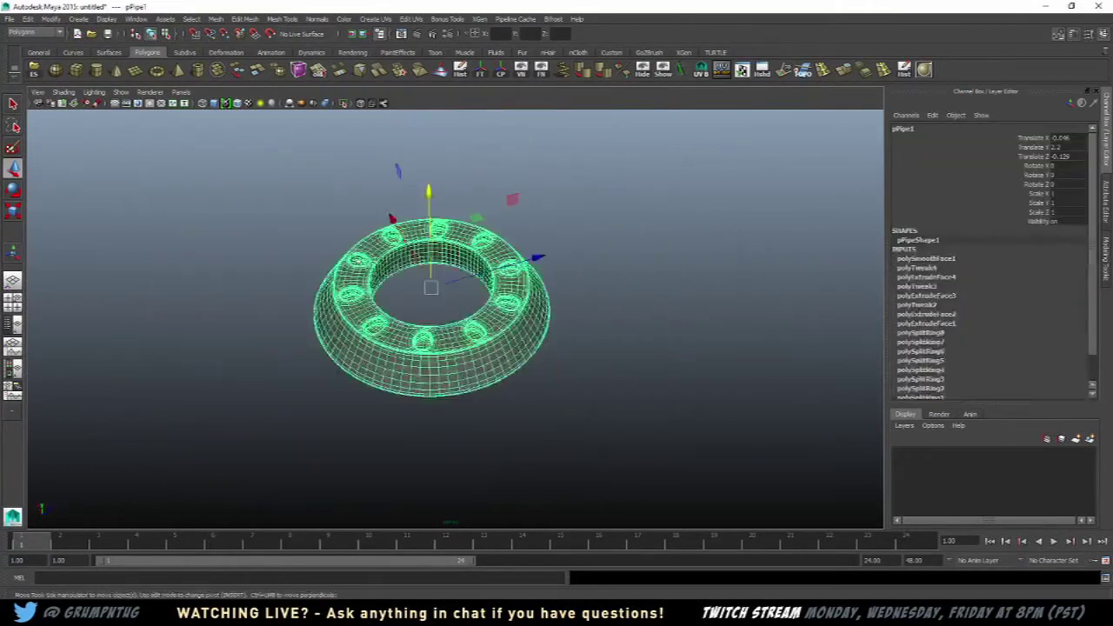
{"action": "left_click_drag", "start_coordinate": [387, 261], "coordinate": [312, 241], "text": "alt"}
{"action": "left_click", "coordinate": [301, 226]}
{"action": "scroll", "coordinate": [311, 235], "scroll_direction": "up", "scroll_amount": 5}
- Draw a second polygon pipe over the first in the top view, matching its outer and inner outlines, and return to perspective
{"action": "left_click", "coordinate": [356, 245]}
{"action": "key", "text": "space"}
{"action": "key", "text": "space"}
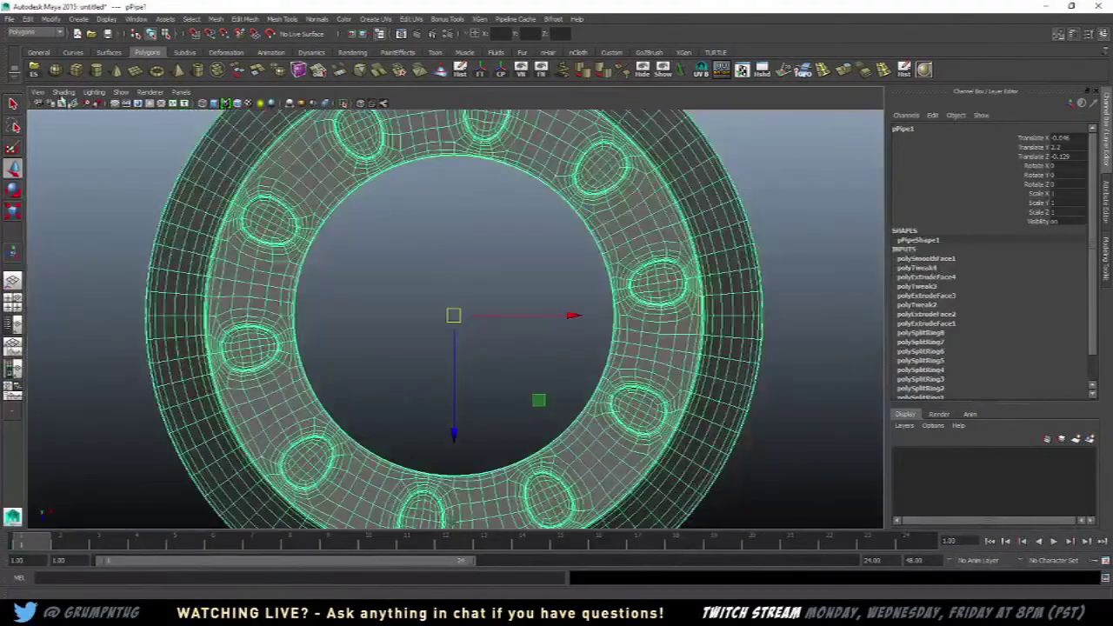
{"action": "left_click", "coordinate": [207, 75]}
{"action": "scroll", "coordinate": [393, 226], "scroll_direction": "down", "scroll_amount": 5}
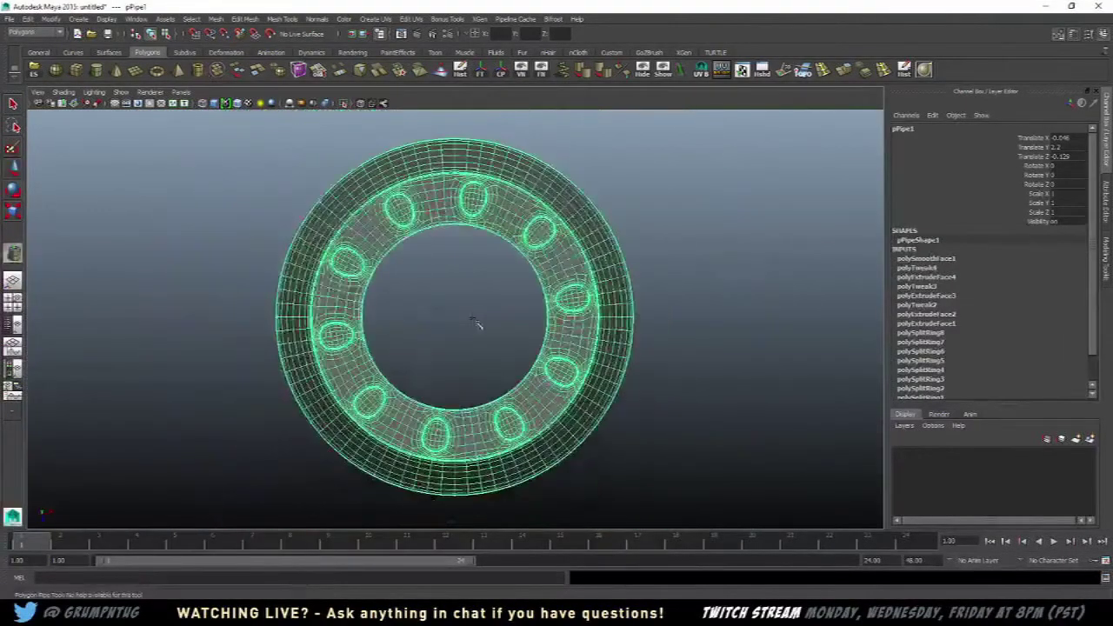
{"action": "left_click_drag", "start_coordinate": [453, 319], "coordinate": [456, 322]}
{"action": "left_click_drag", "start_coordinate": [559, 447], "coordinate": [586, 447]}
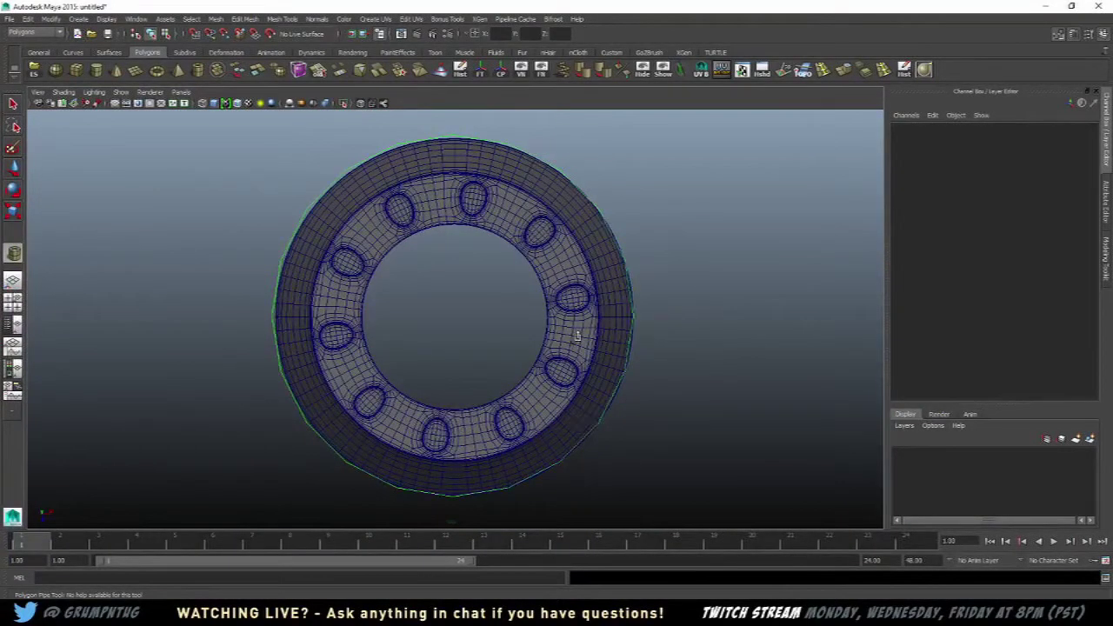
{"action": "middle_click_drag", "start_coordinate": [575, 345], "coordinate": [625, 353]}
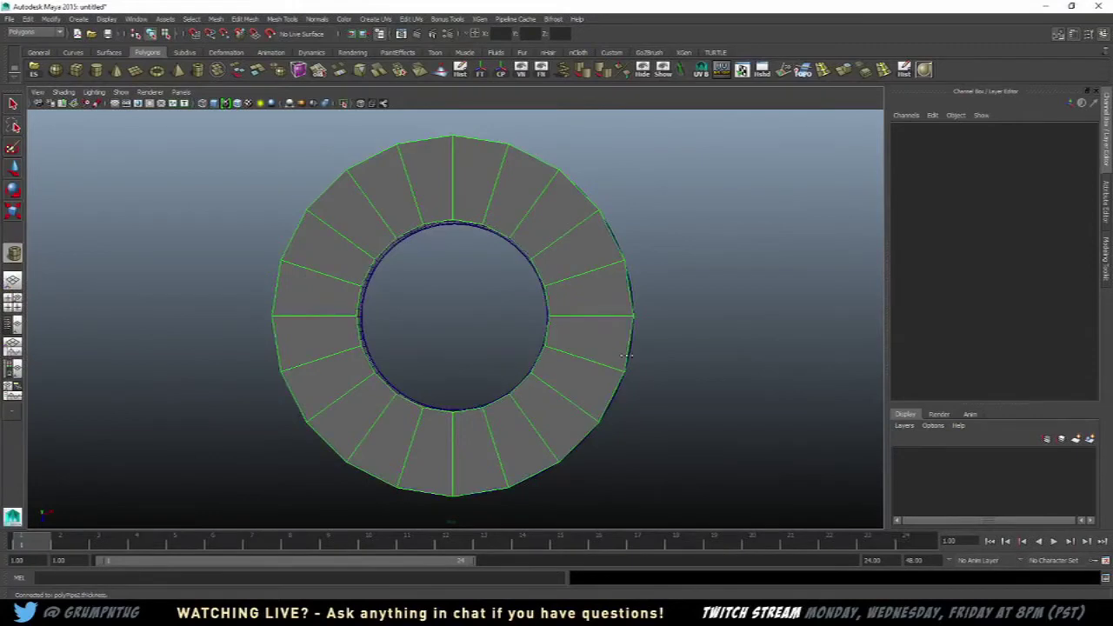
{"action": "left_click_drag", "start_coordinate": [626, 355], "coordinate": [628, 355]}
{"action": "key", "text": "space"}
{"action": "key", "text": "space"}
{"action": "left_click_drag", "start_coordinate": [663, 280], "coordinate": [651, 249], "text": "alt"}
- Select the full ring of top faces on the new pipe and lower it to the original pipe's top surface
{"action": "right_click_drag", "start_coordinate": [677, 257], "coordinate": [683, 289]}
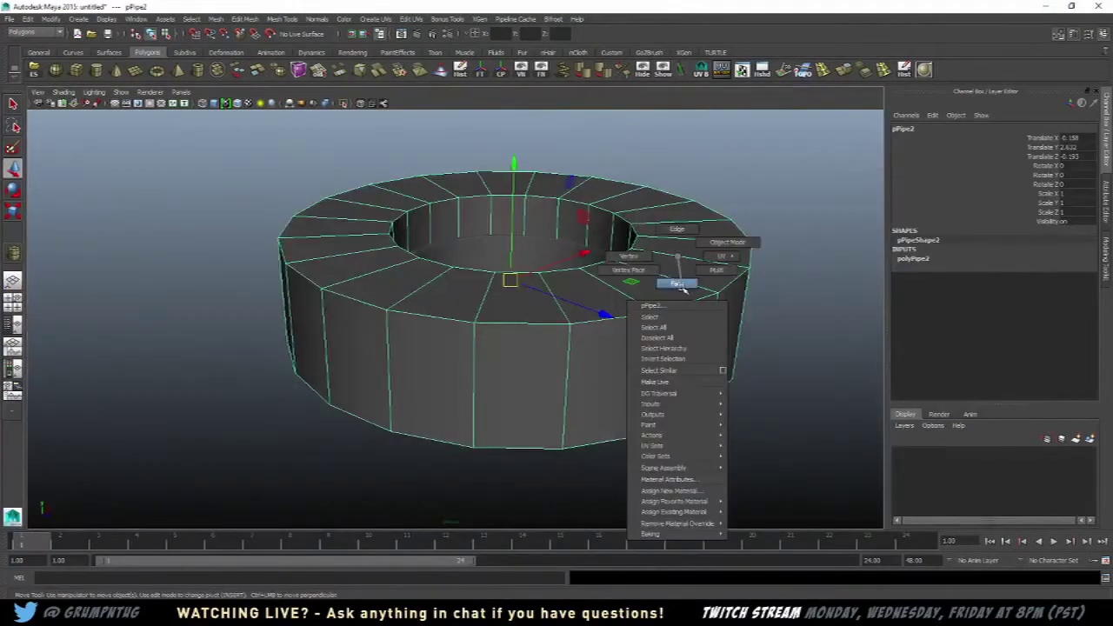
{"action": "left_click", "coordinate": [678, 275]}
{"action": "double_click", "coordinate": [696, 272]}
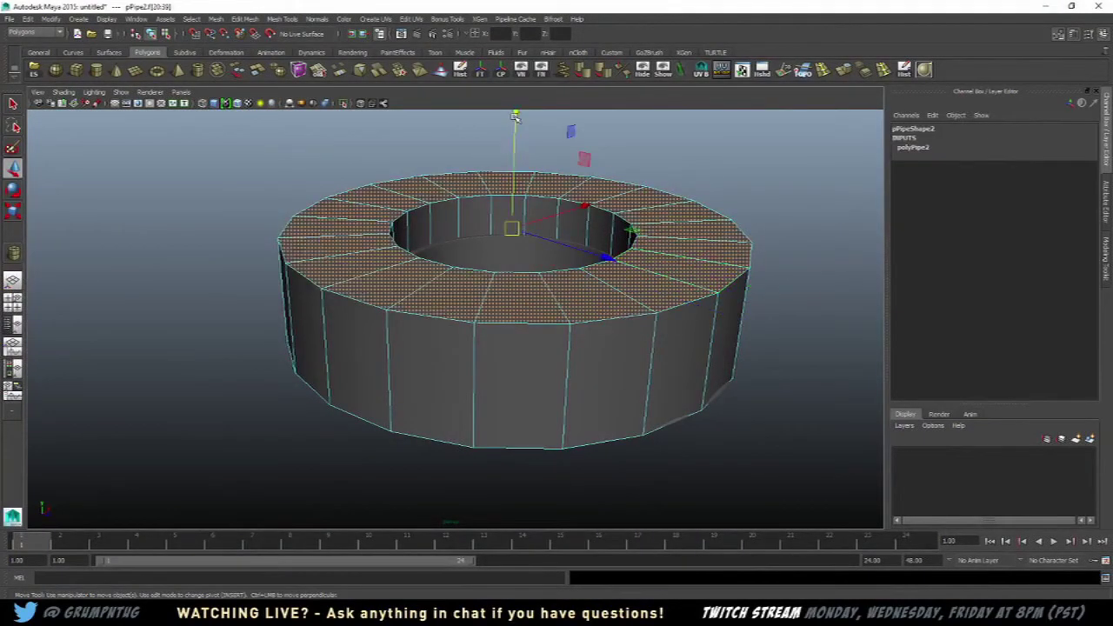
{"action": "left_click_drag", "start_coordinate": [516, 118], "coordinate": [515, 167]}
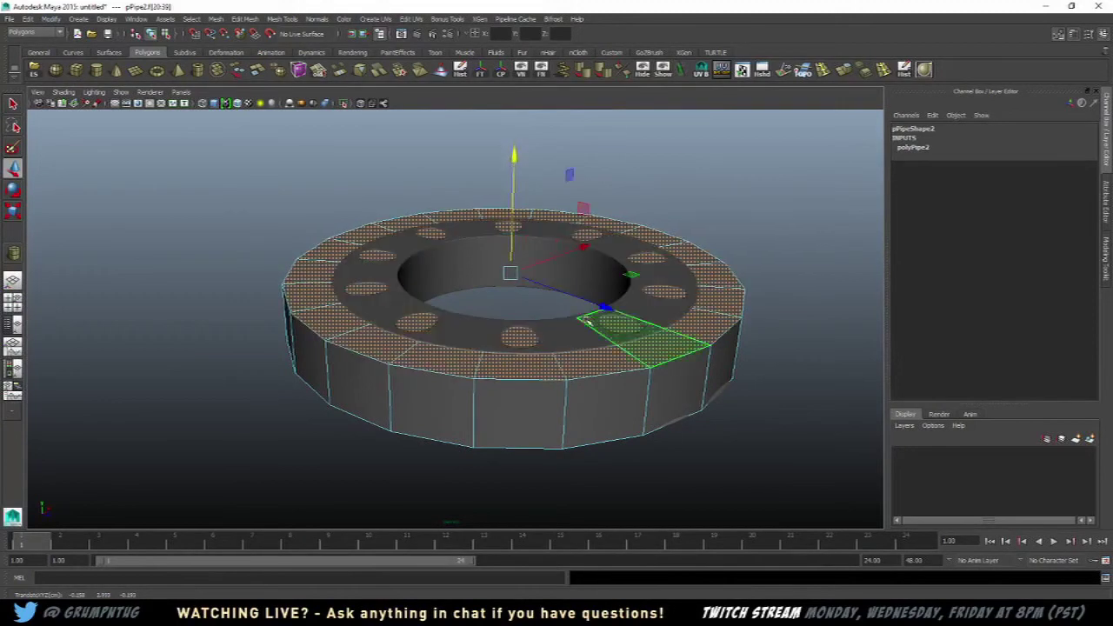
- Scale the new pipe's outer top edge loop inward to match the original's taper, and return to object mode
{"action": "right_click_drag", "start_coordinate": [567, 338], "coordinate": [567, 310]}
{"action": "double_click", "coordinate": [592, 373]}
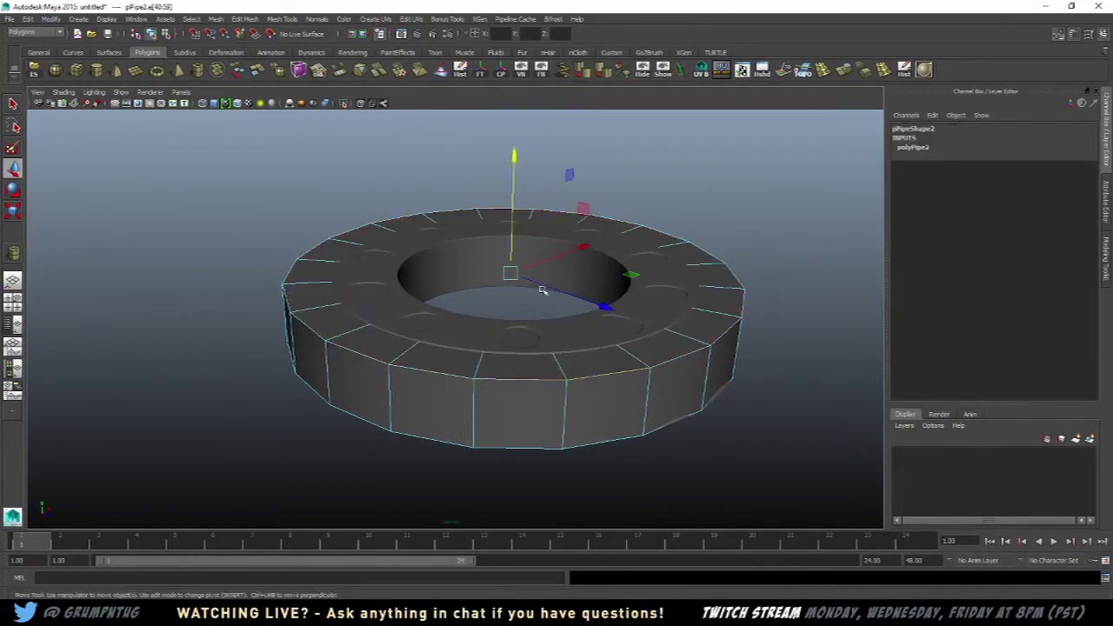
{"action": "left_click_drag", "start_coordinate": [515, 163], "coordinate": [513, 184]}
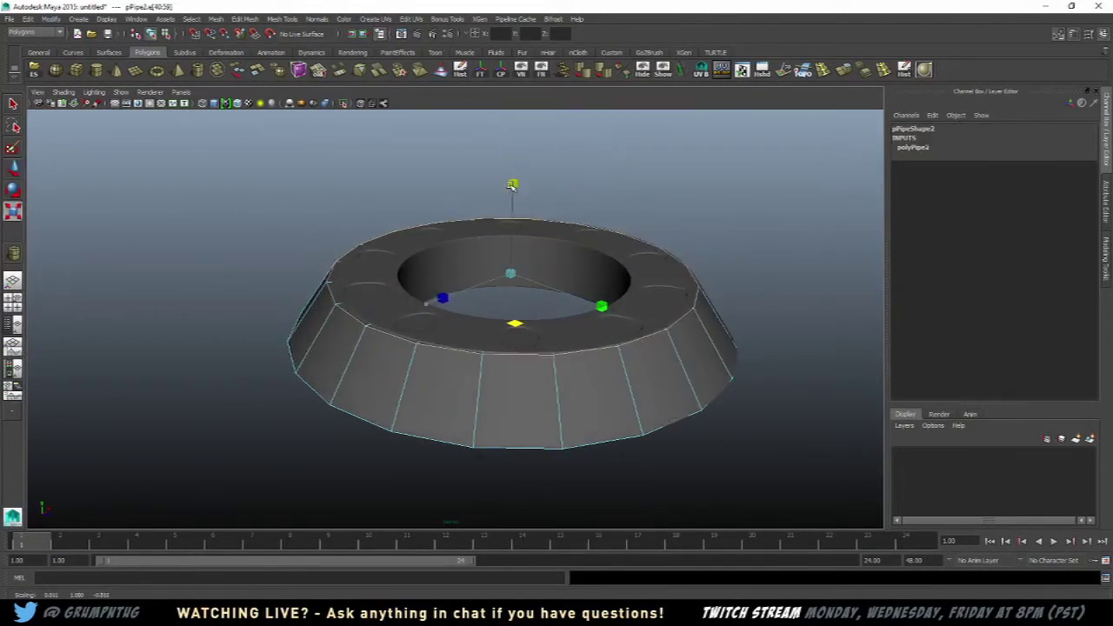
{"action": "right_click_drag", "start_coordinate": [415, 338], "coordinate": [419, 397]}
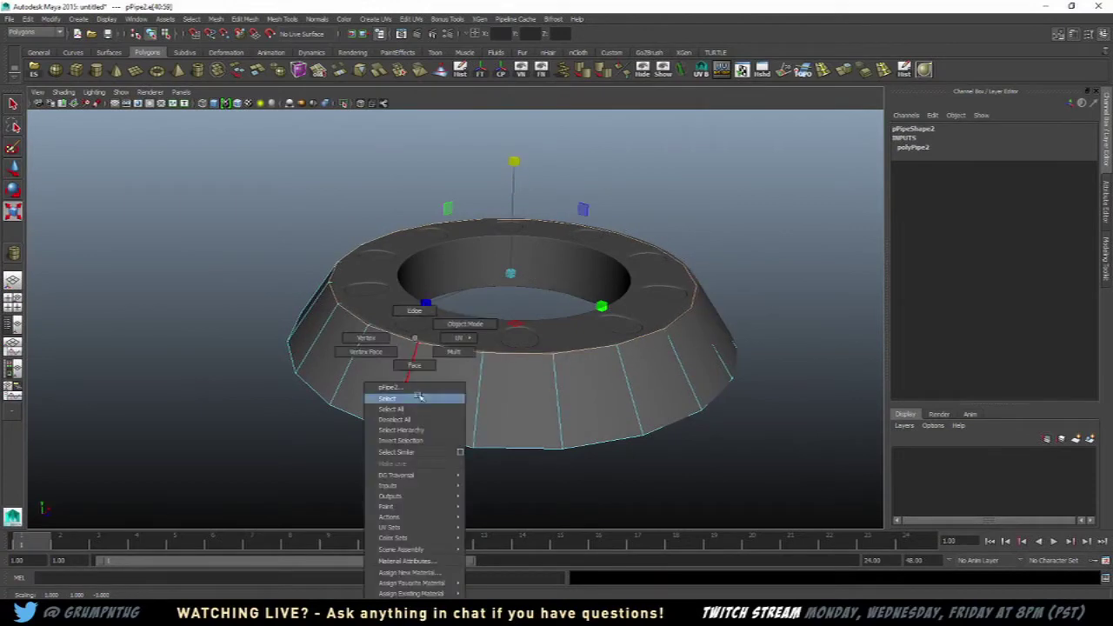
{"action": "right_click_drag", "start_coordinate": [456, 327], "coordinate": [457, 325]}
- Move the new pipe along Z to about -28.49 so that it stands beside the pocketed pipe
{"action": "scroll", "coordinate": [470, 414], "scroll_direction": "down", "scroll_amount": 4}
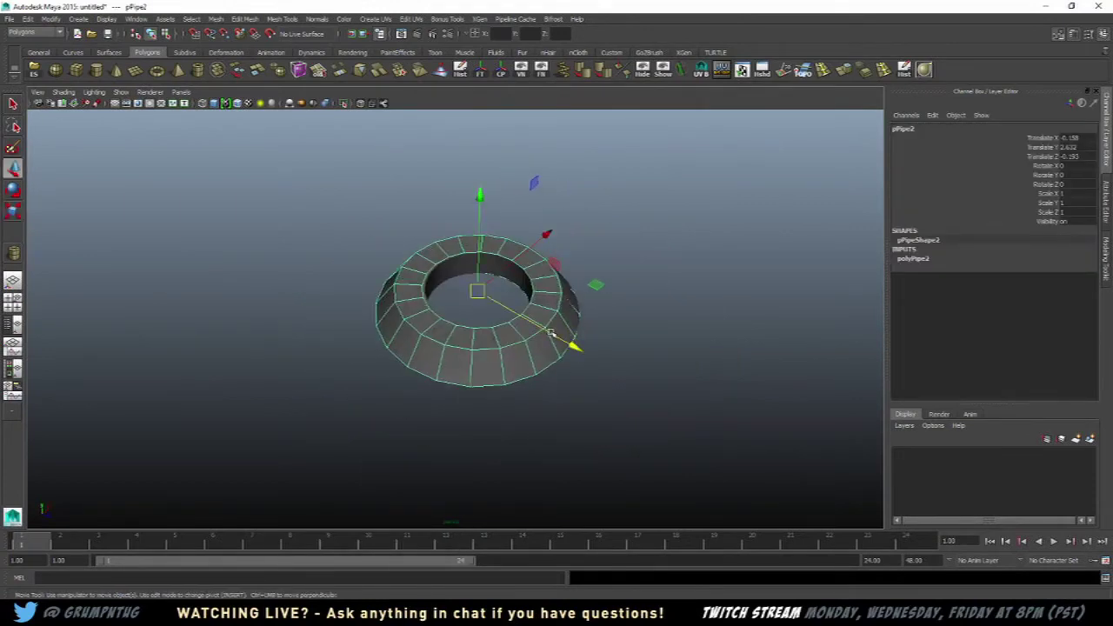
{"action": "left_click_drag", "start_coordinate": [550, 333], "coordinate": [301, 316]}
{"action": "left_click", "coordinate": [301, 317]}
{"action": "scroll", "coordinate": [304, 317], "scroll_direction": "up", "scroll_amount": 2}
{"action": "middle_click_drag", "start_coordinate": [304, 318], "coordinate": [374, 328], "text": "alt"}
{"action": "left_click_drag", "start_coordinate": [373, 328], "coordinate": [339, 285], "text": "alt"}
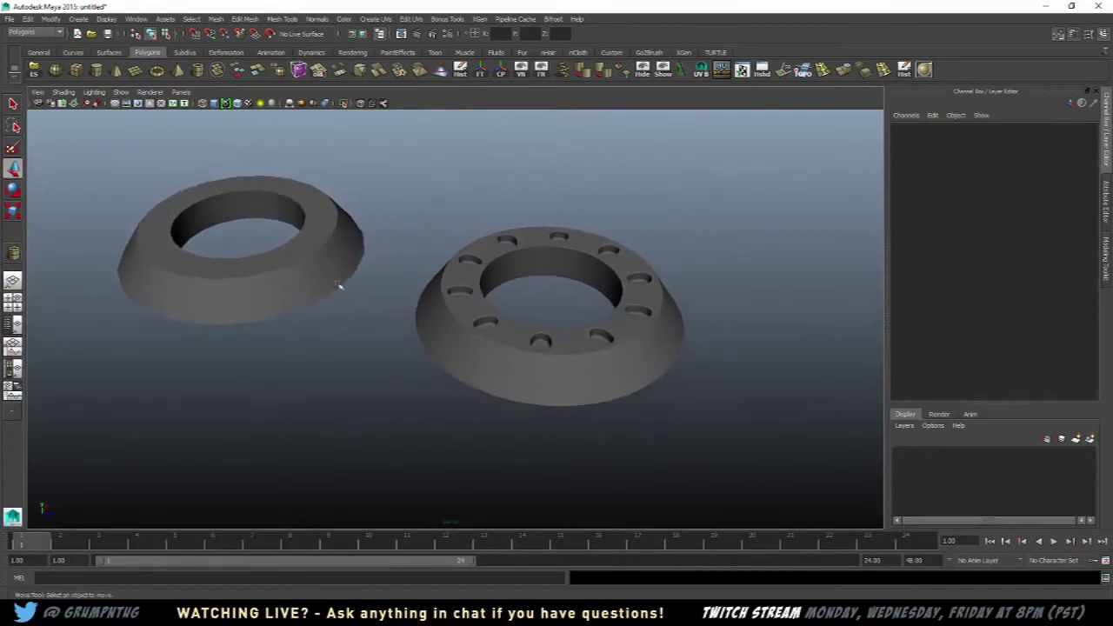
- Compare the plain tapered pipe with the pocketed one, and examine the plain pipe's mesh up close from several angles
{"action": "left_click", "coordinate": [339, 285]}
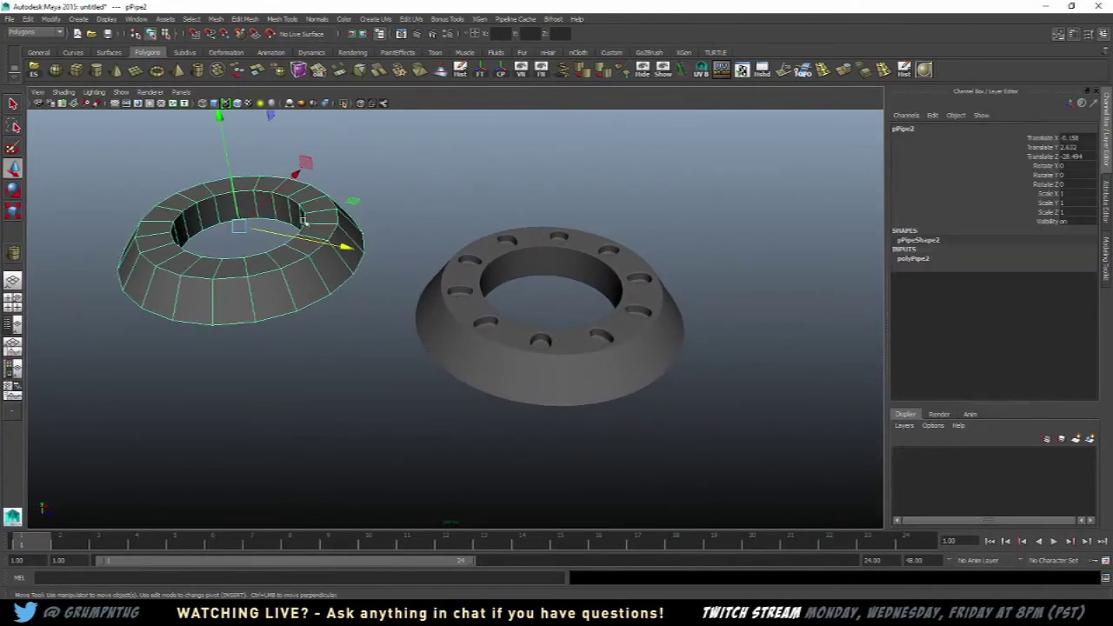
{"action": "left_click", "coordinate": [529, 363]}
{"action": "left_click", "coordinate": [315, 276]}
{"action": "left_click_drag", "start_coordinate": [461, 322], "coordinate": [470, 286], "text": "alt"}
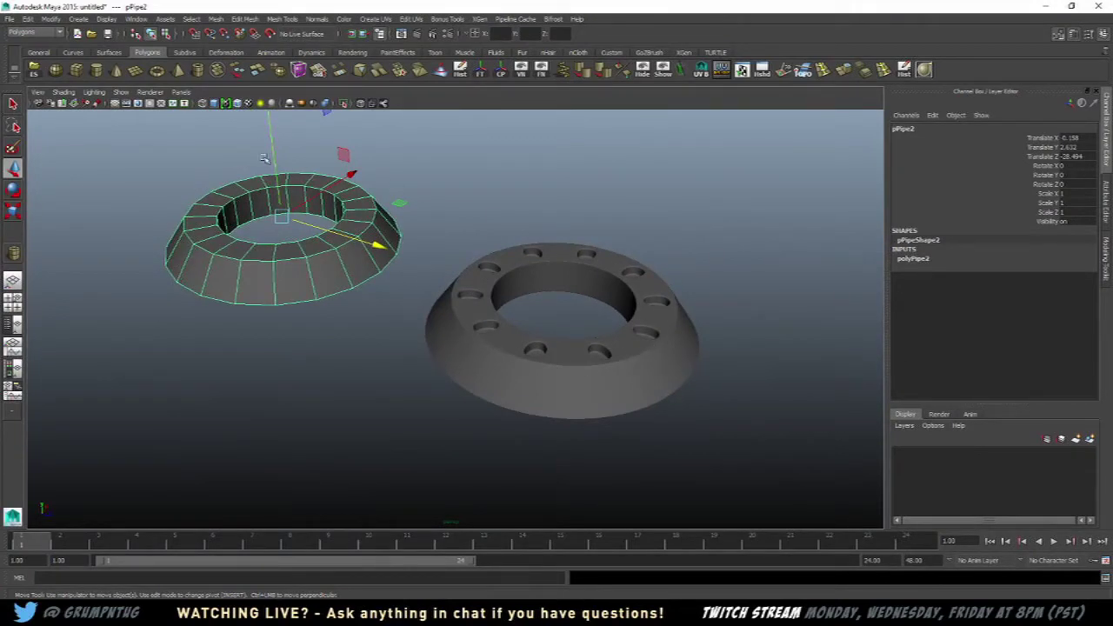
{"action": "middle_click_drag", "start_coordinate": [384, 218], "coordinate": [483, 295], "text": "alt"}
{"action": "right_click_drag", "start_coordinate": [483, 296], "coordinate": [504, 375], "text": "alt"}
{"action": "left_click_drag", "start_coordinate": [505, 375], "coordinate": [574, 361], "text": "alt"}
{"action": "middle_click_drag", "start_coordinate": [574, 361], "coordinate": [758, 368], "text": "alt"}
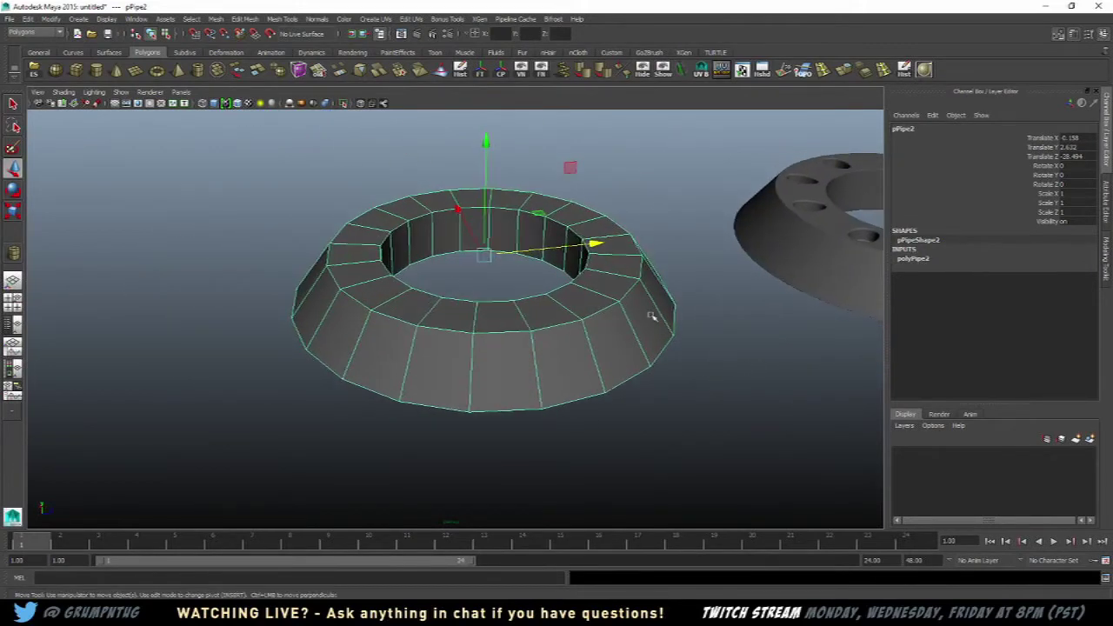
{"action": "left_click_drag", "start_coordinate": [652, 317], "coordinate": [451, 321], "text": "alt"}
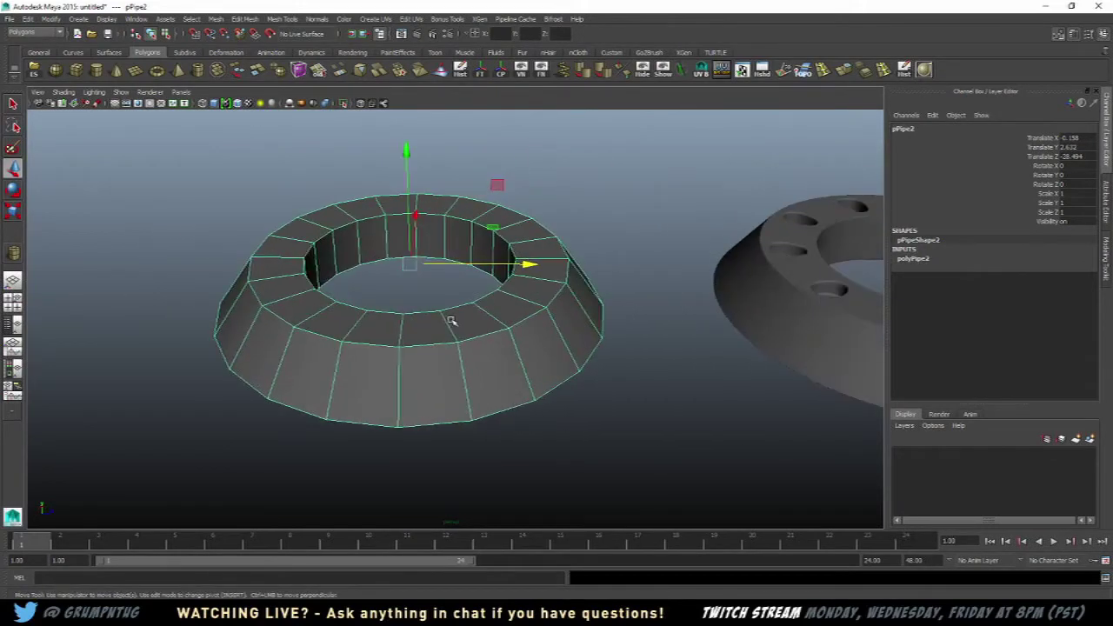
{"action": "left_click_drag", "start_coordinate": [556, 300], "coordinate": [461, 300], "text": "alt"}
{"action": "right_click_drag", "start_coordinate": [461, 300], "coordinate": [519, 291], "text": "alt"}
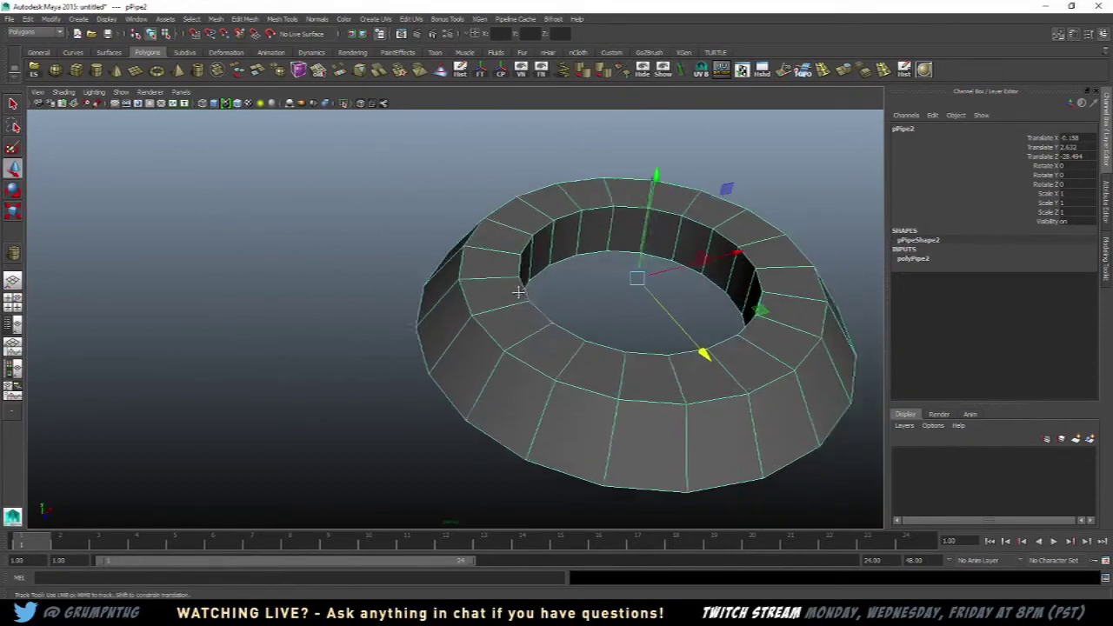
- Extrude one outer side face of the plain pipe outward by about 3.35 units
{"action": "middle_click_drag", "start_coordinate": [519, 290], "coordinate": [512, 280], "text": "alt"}
{"action": "right_click_drag", "start_coordinate": [440, 283], "coordinate": [436, 314]}
{"action": "left_click", "coordinate": [435, 314]}
{"action": "key", "text": "space"}
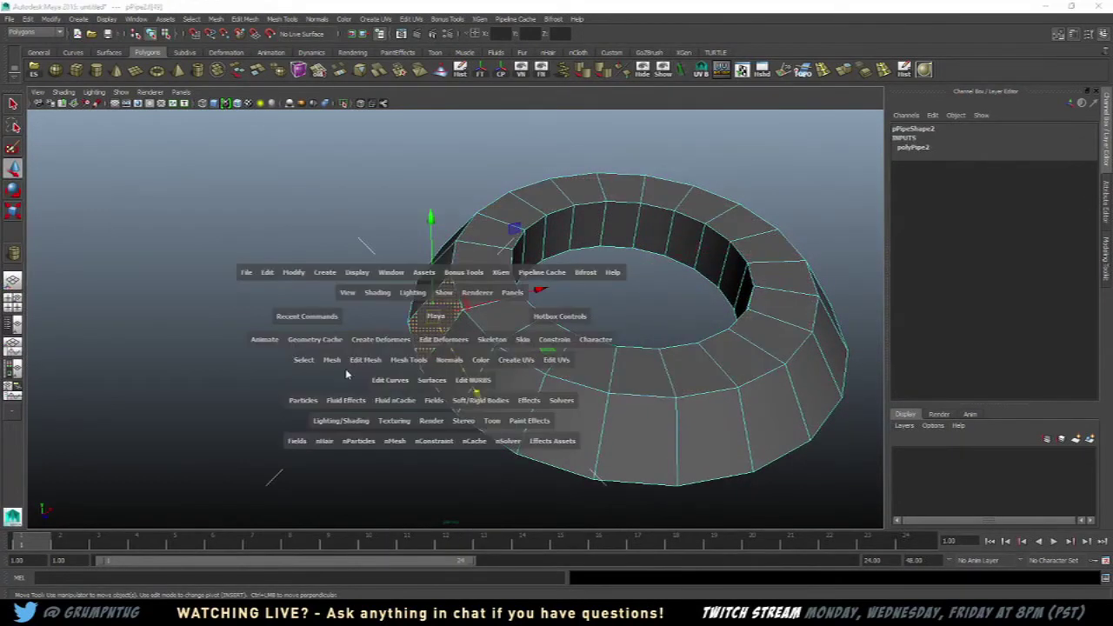
{"action": "left_click", "coordinate": [363, 359]}
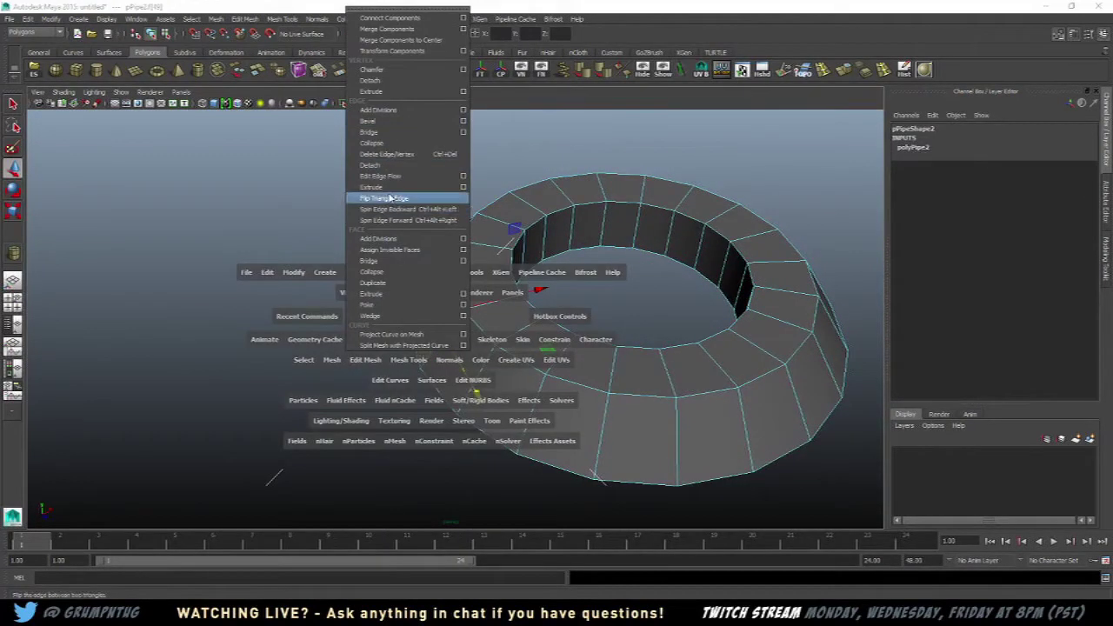
{"action": "left_click", "coordinate": [288, 204]}
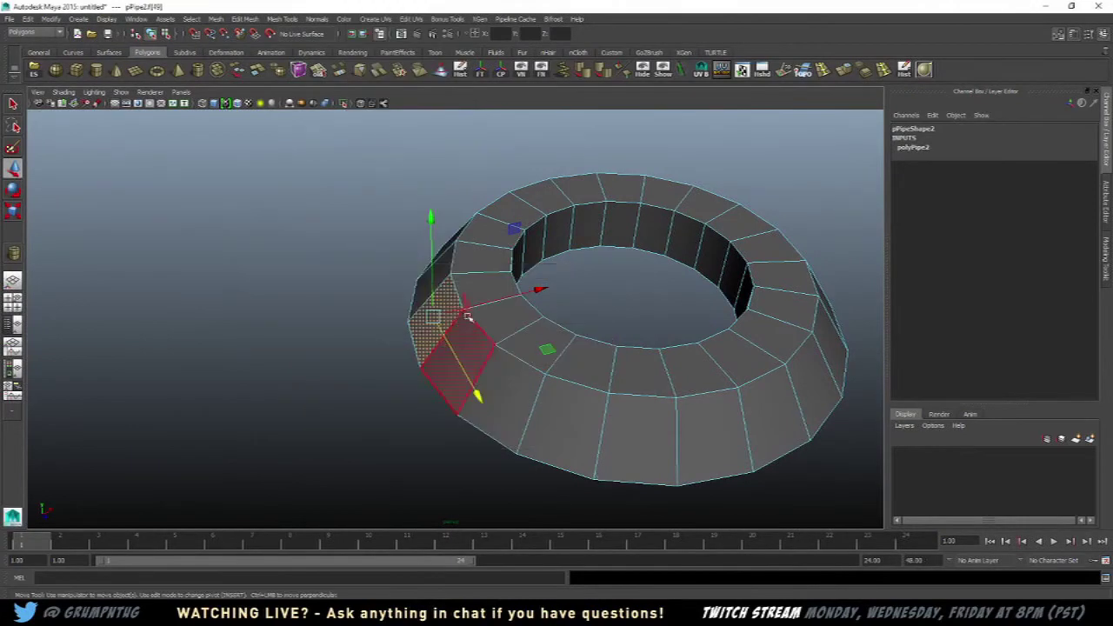
{"action": "left_click_drag", "start_coordinate": [467, 316], "coordinate": [447, 310], "text": "alt"}
{"action": "right_click_drag", "start_coordinate": [447, 311], "coordinate": [477, 325], "text": "alt"}
{"action": "key", "text": "space"}
{"action": "left_click", "coordinate": [393, 379]}
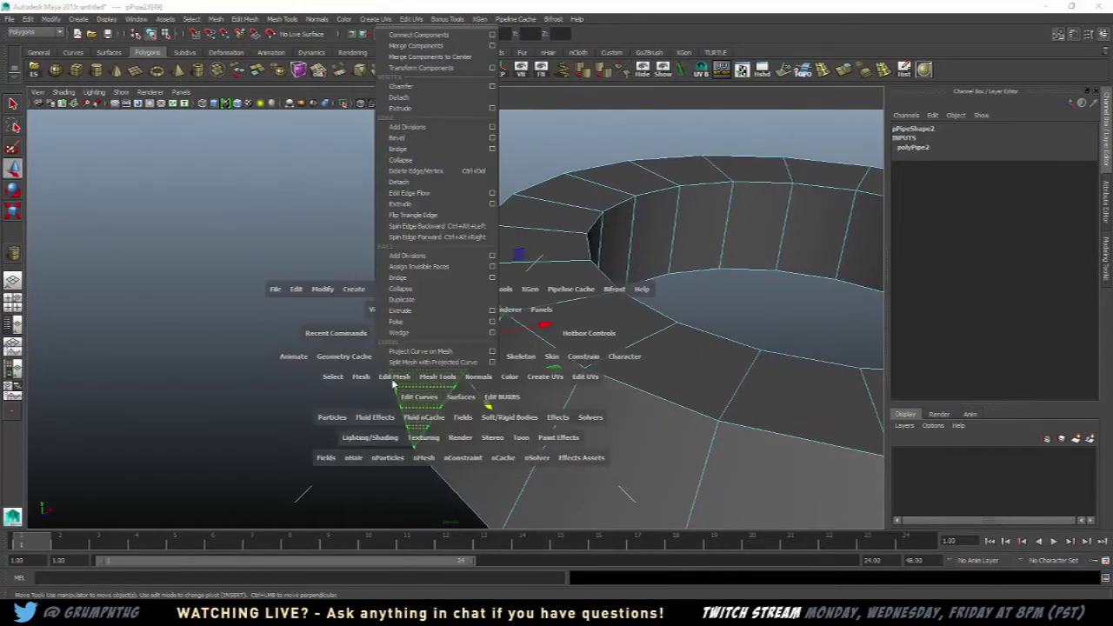
{"action": "left_click", "coordinate": [426, 312]}
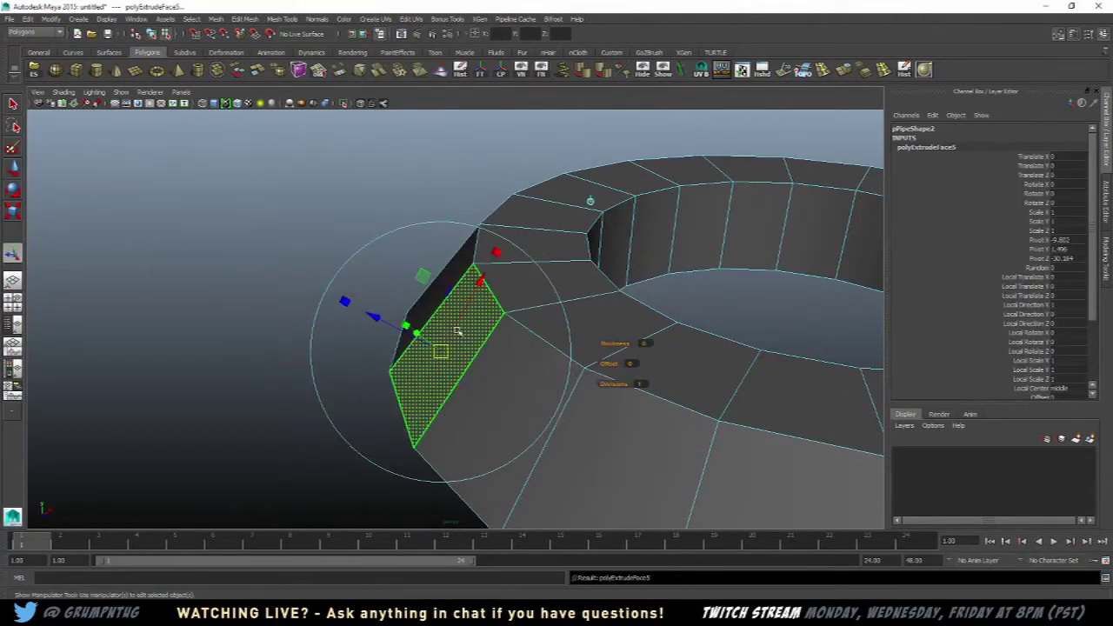
{"action": "left_click_drag", "start_coordinate": [375, 318], "coordinate": [300, 335]}
- Extrude the arm's end face outward by another 4.32 units or so, and return to object mode
{"action": "left_click_drag", "start_coordinate": [373, 311], "coordinate": [378, 302], "text": "alt"}
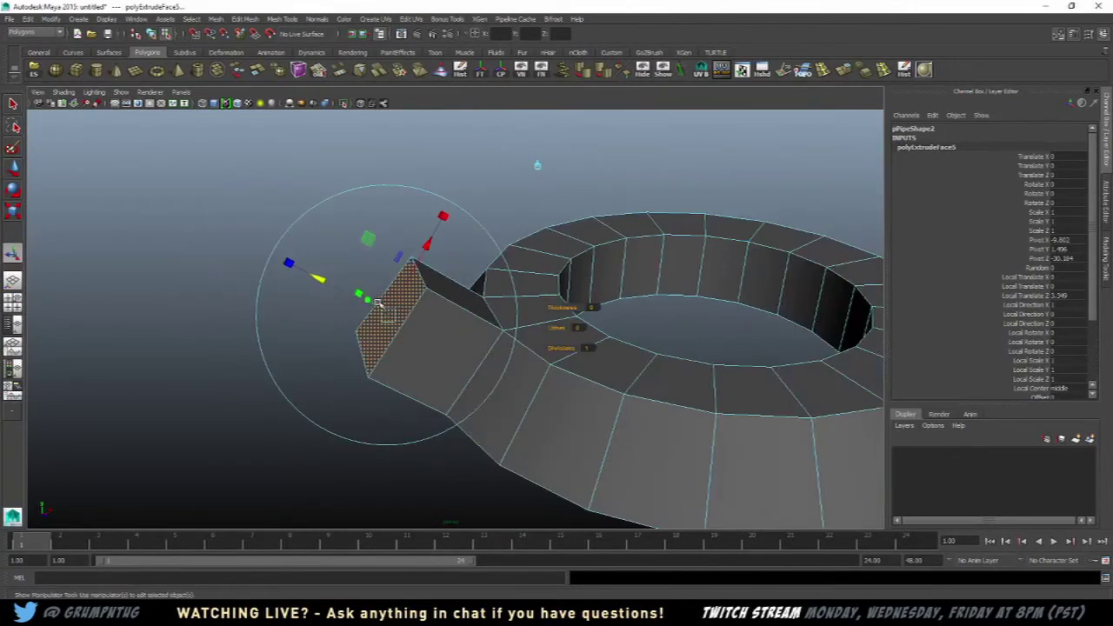
{"action": "left_click_drag", "start_coordinate": [315, 277], "coordinate": [243, 241]}
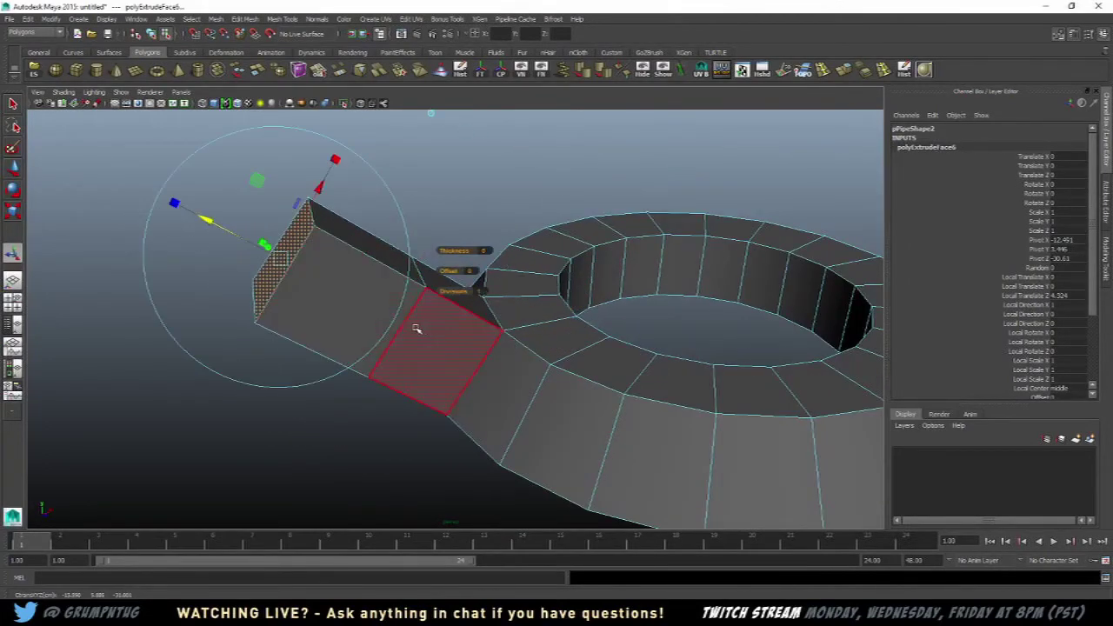
{"action": "right_click_drag", "start_coordinate": [417, 328], "coordinate": [479, 333]}
- Extrude the upper face of the arm's outermost segment by about 3.52 units to form a bend, and return to object mode
{"action": "left_click_drag", "start_coordinate": [479, 332], "coordinate": [433, 322], "text": "alt"}
{"action": "right_click_drag", "start_coordinate": [460, 274], "coordinate": [462, 300]}
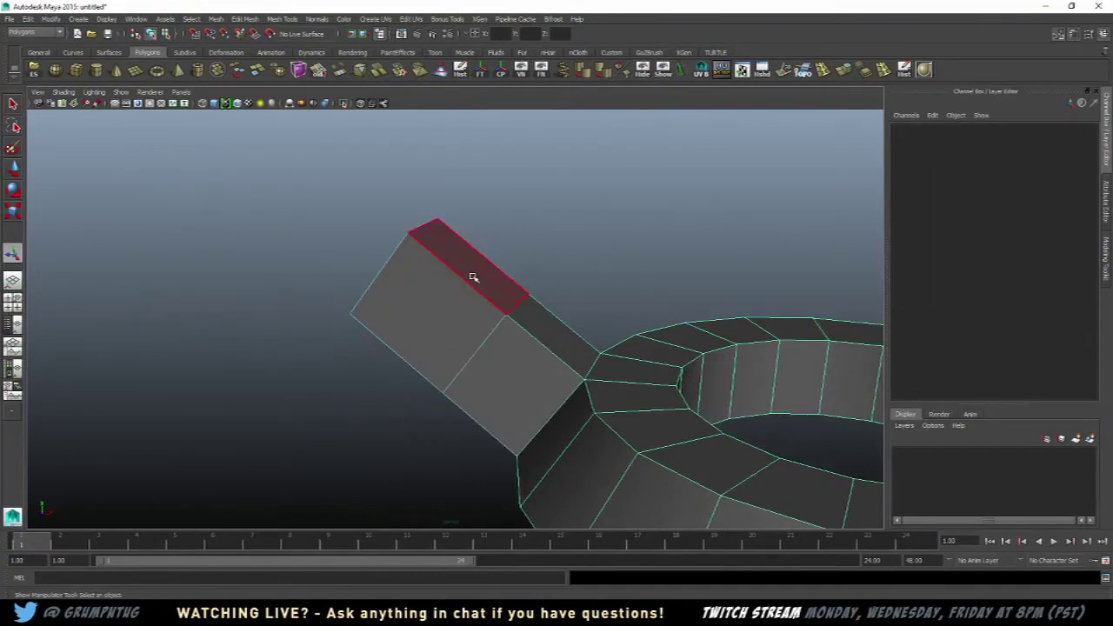
{"action": "left_click", "coordinate": [472, 276]}
{"action": "key", "text": "g"}
{"action": "left_click_drag", "start_coordinate": [517, 203], "coordinate": [574, 122]}
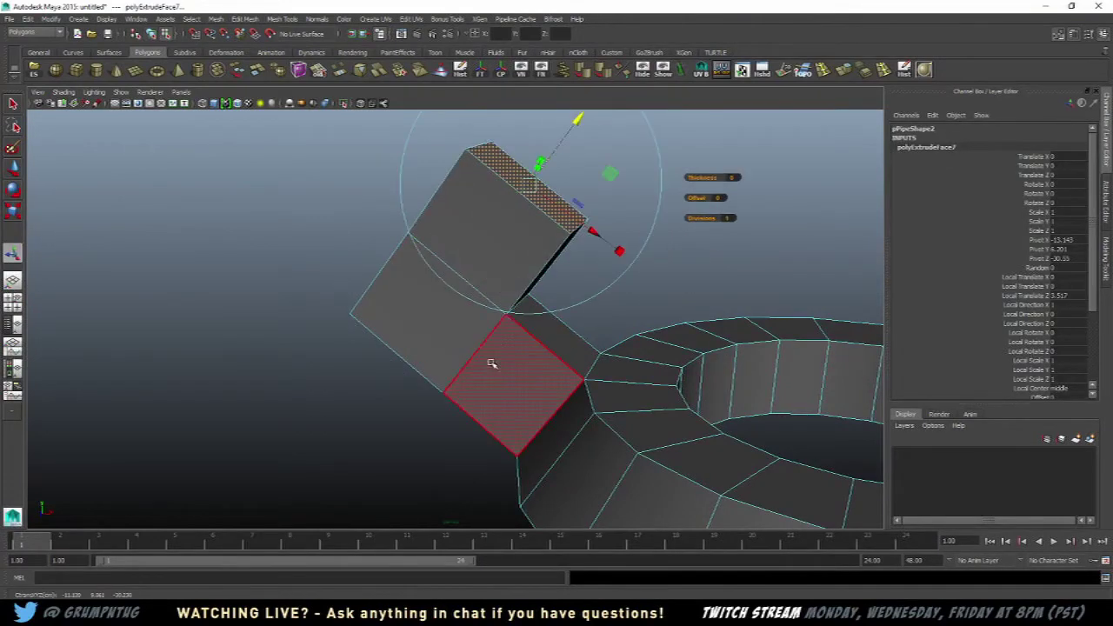
{"action": "right_click_drag", "start_coordinate": [497, 338], "coordinate": [540, 325]}
- Preview the pipe with its bent arm smoothed, and view it beside the pocketed pipe
{"action": "scroll", "coordinate": [592, 362], "scroll_direction": "down", "scroll_amount": 5}
{"action": "scroll", "coordinate": [517, 424], "scroll_direction": "down", "scroll_amount": 5}
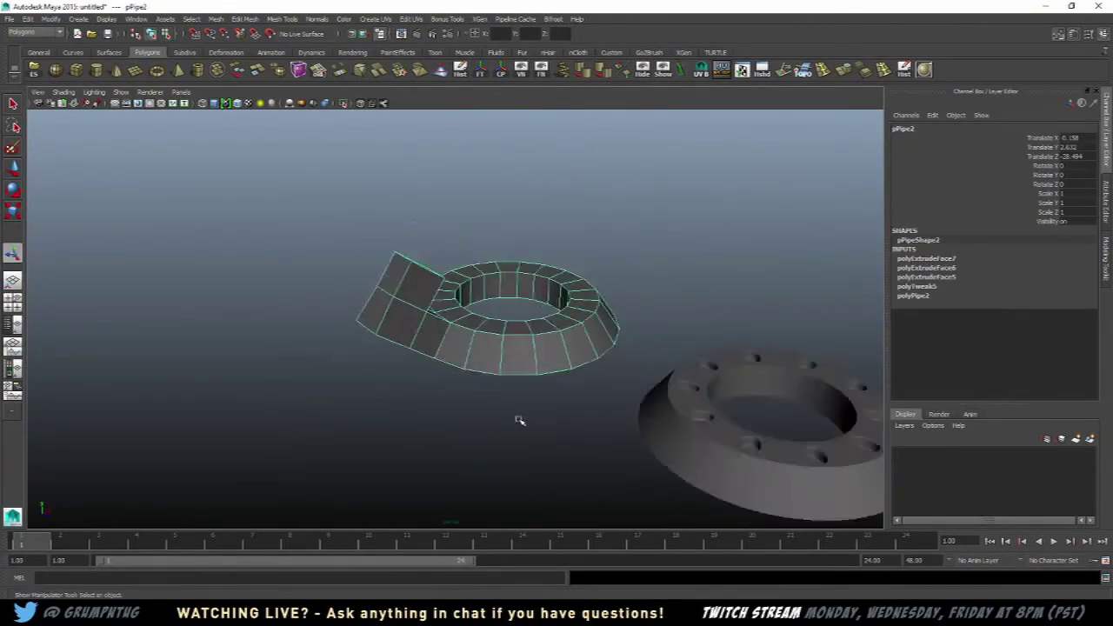
{"action": "key", "text": "3"}
{"action": "left_click", "coordinate": [671, 226]}
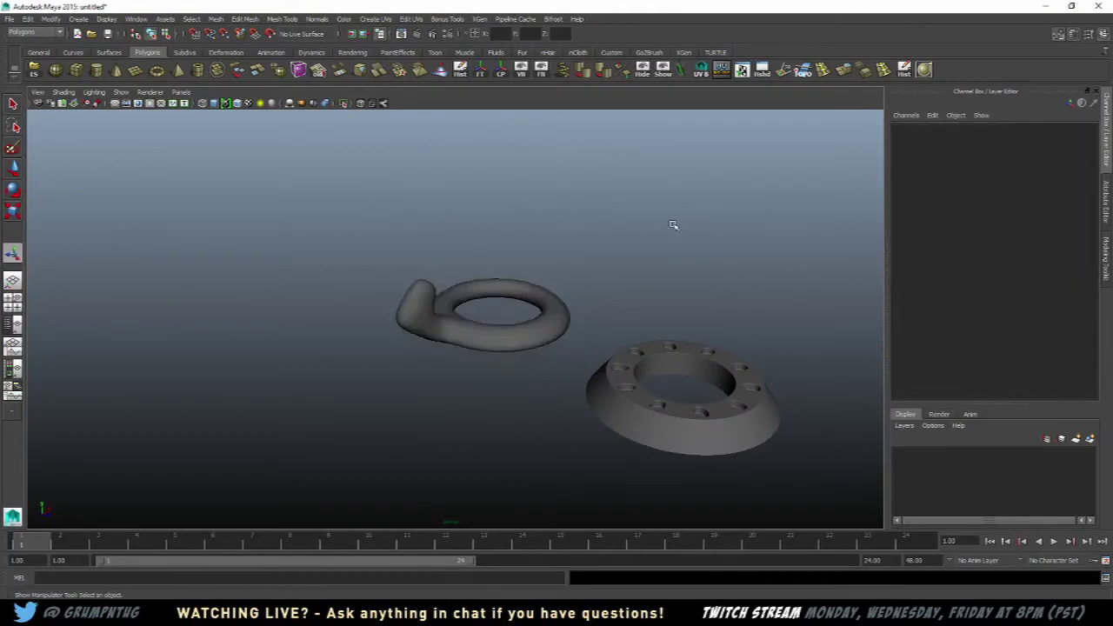
{"action": "left_click_drag", "start_coordinate": [671, 227], "coordinate": [447, 331], "text": "alt"}
- Turn off the pipe's smooth preview and insert two supporting edge loops close to the outer edges of the bent arm
{"action": "left_click", "coordinate": [445, 335]}
{"action": "key", "text": "1"}
{"action": "scroll", "coordinate": [441, 308], "scroll_direction": "up", "scroll_amount": 5}
{"action": "right_click", "coordinate": [365, 246], "text": "shift"}
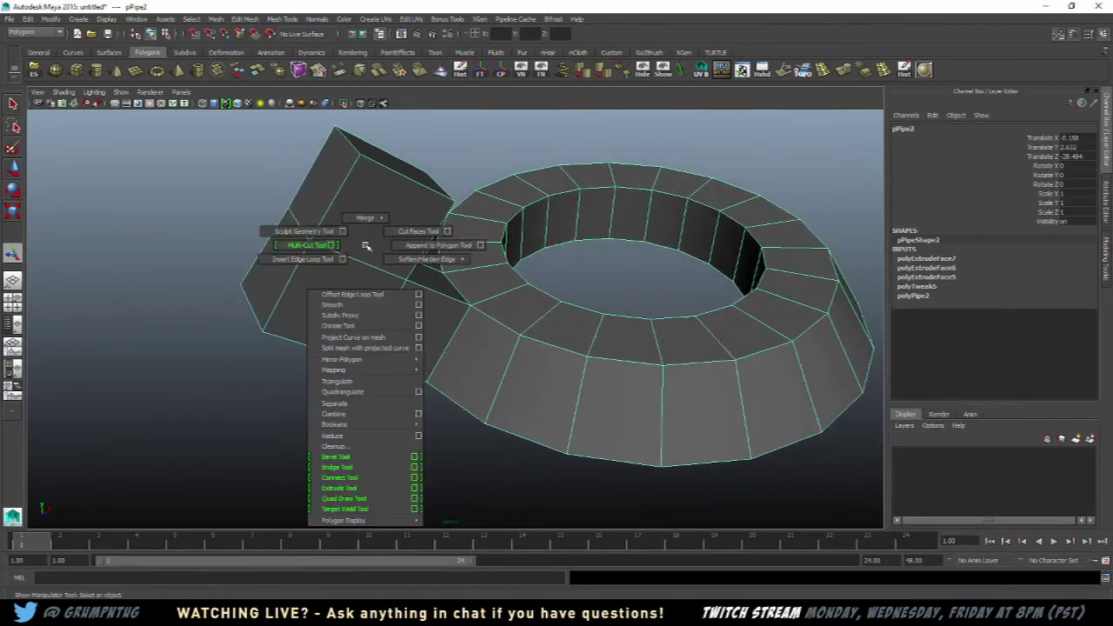
{"action": "left_click", "coordinate": [324, 260]}
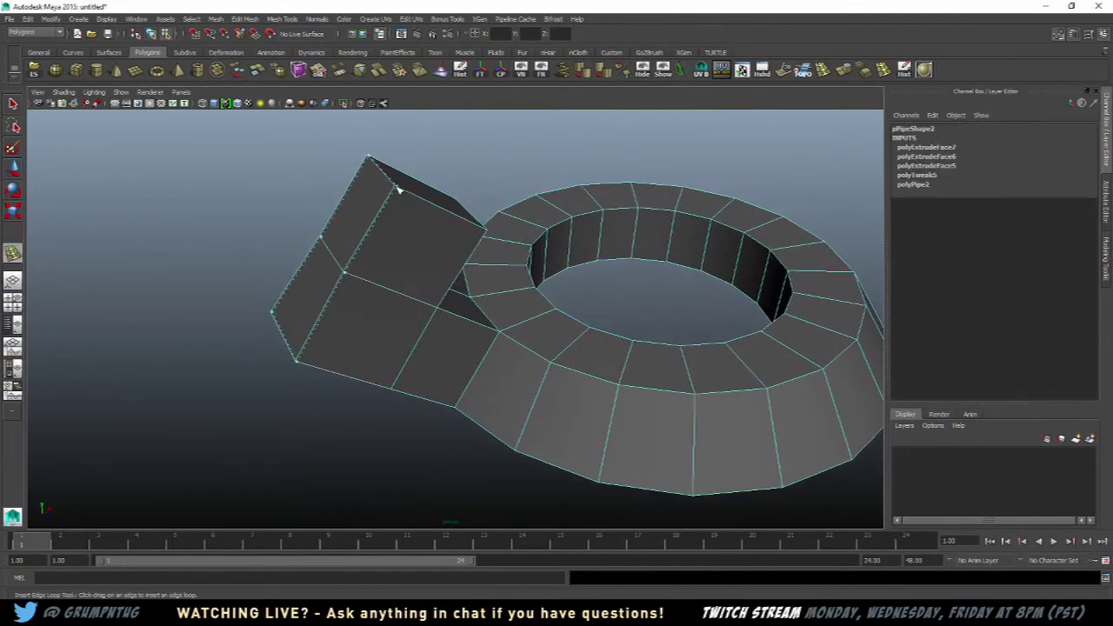
{"action": "left_click", "coordinate": [399, 192]}
{"action": "left_click_drag", "start_coordinate": [398, 191], "coordinate": [408, 400], "text": "alt"}
{"action": "left_click", "coordinate": [570, 239]}
{"action": "scroll", "coordinate": [544, 249], "scroll_direction": "down", "scroll_amount": 5}
- Insert supporting edge loops on both sides of the arm's inner corner, and return to object mode
{"action": "scroll", "coordinate": [413, 351], "scroll_direction": "up", "scroll_amount": 3}
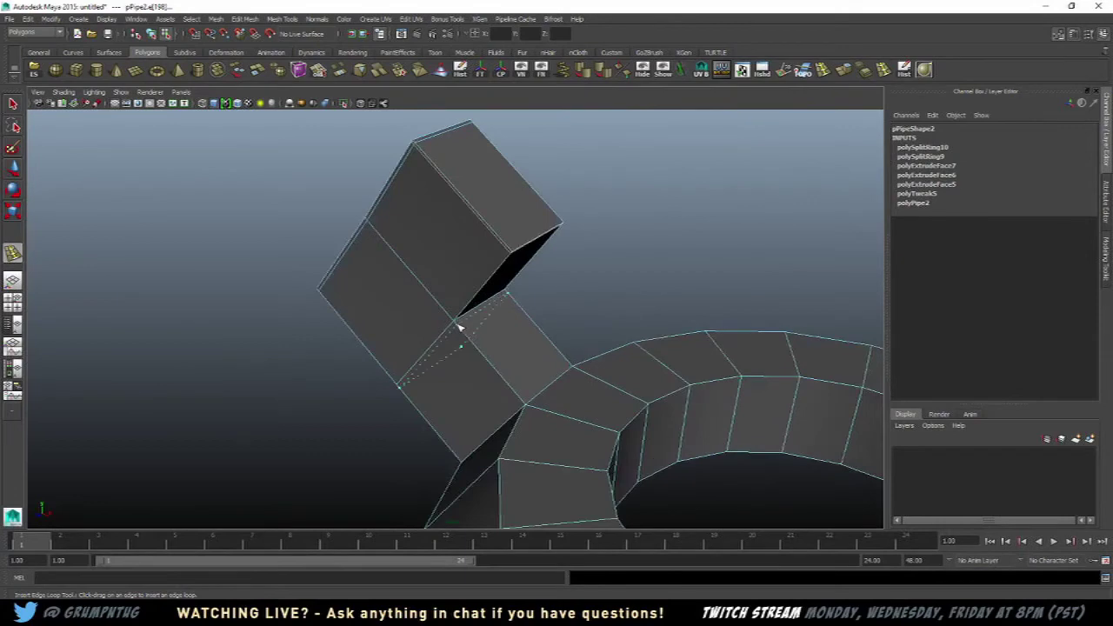
{"action": "left_click_drag", "start_coordinate": [456, 337], "coordinate": [470, 301], "text": "alt"}
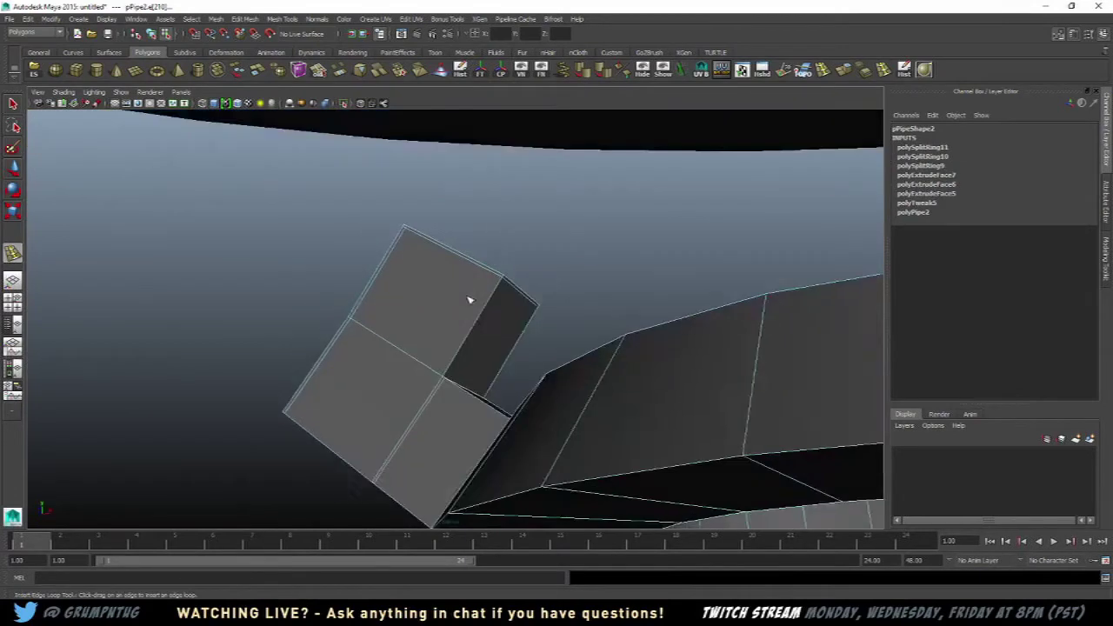
{"action": "scroll", "coordinate": [469, 301], "scroll_direction": "up", "scroll_amount": 3}
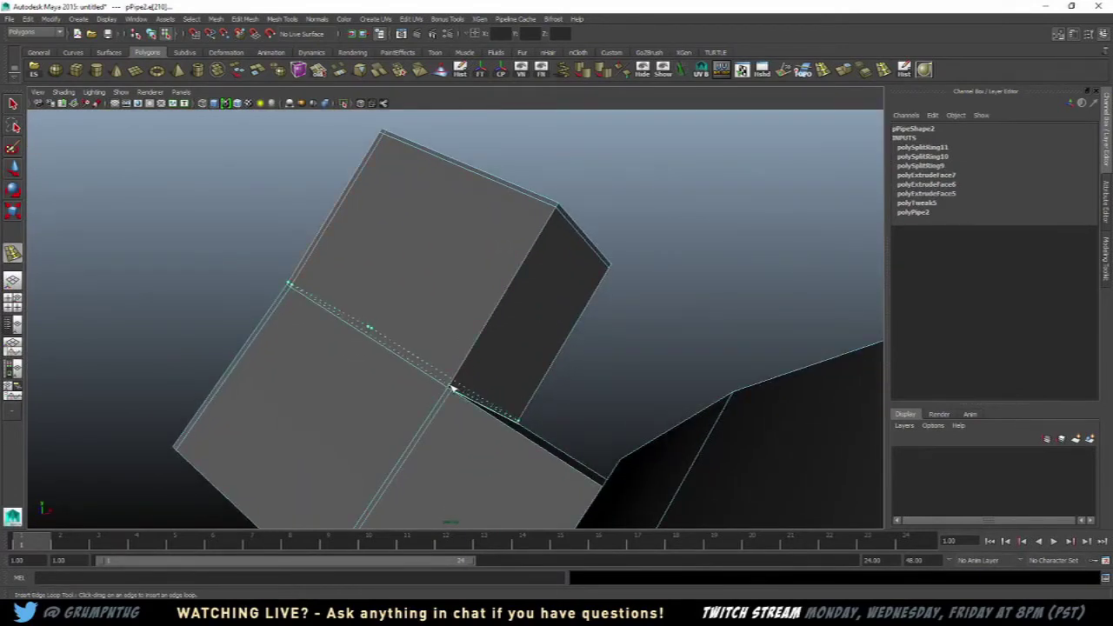
{"action": "left_click", "coordinate": [451, 388]}
{"action": "left_click_drag", "start_coordinate": [453, 389], "coordinate": [507, 386], "text": "alt"}
{"action": "scroll", "coordinate": [507, 385], "scroll_direction": "down", "scroll_amount": 6}
{"action": "key", "text": "w"}
{"action": "right_click_drag", "start_coordinate": [500, 311], "coordinate": [543, 289]}
- Preview the pipe smoothed and examine how the supported arm's corners compare with the unsupported ring
{"action": "left_click_drag", "start_coordinate": [541, 288], "coordinate": [567, 303], "text": "alt"}
{"action": "left_click", "coordinate": [558, 305]}
{"action": "left_click_drag", "start_coordinate": [589, 342], "coordinate": [586, 323], "text": "alt"}
{"action": "key", "text": "3"}
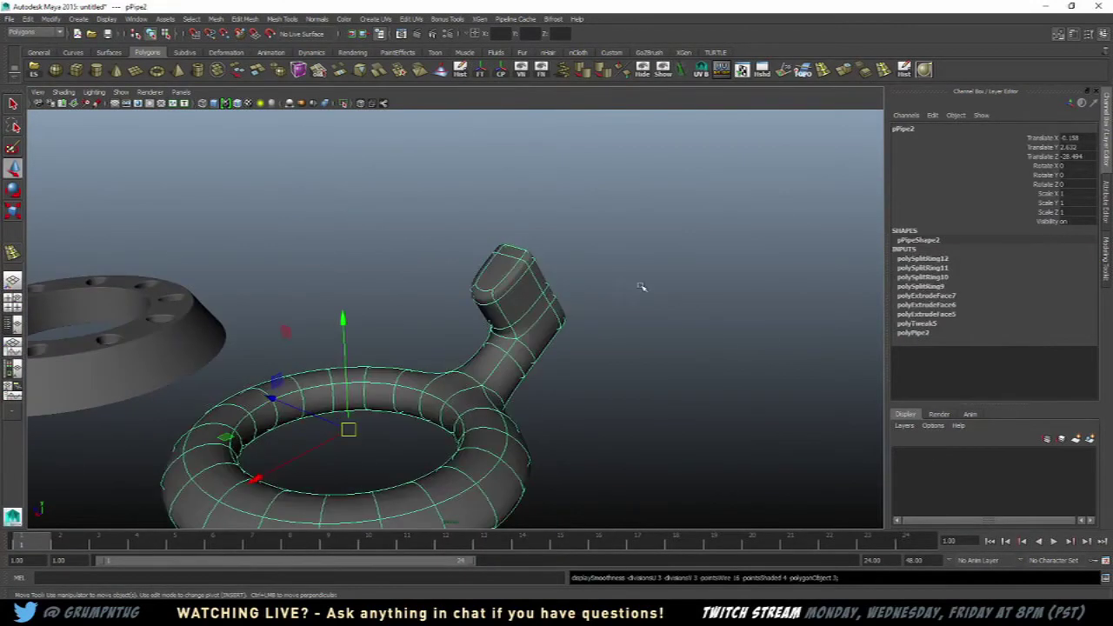
{"action": "left_click", "coordinate": [641, 287]}
{"action": "scroll", "coordinate": [641, 269], "scroll_direction": "down", "scroll_amount": 5}
{"action": "left_click_drag", "start_coordinate": [641, 268], "coordinate": [562, 314], "text": "alt"}
{"action": "scroll", "coordinate": [551, 338], "scroll_direction": "up", "scroll_amount": 5}
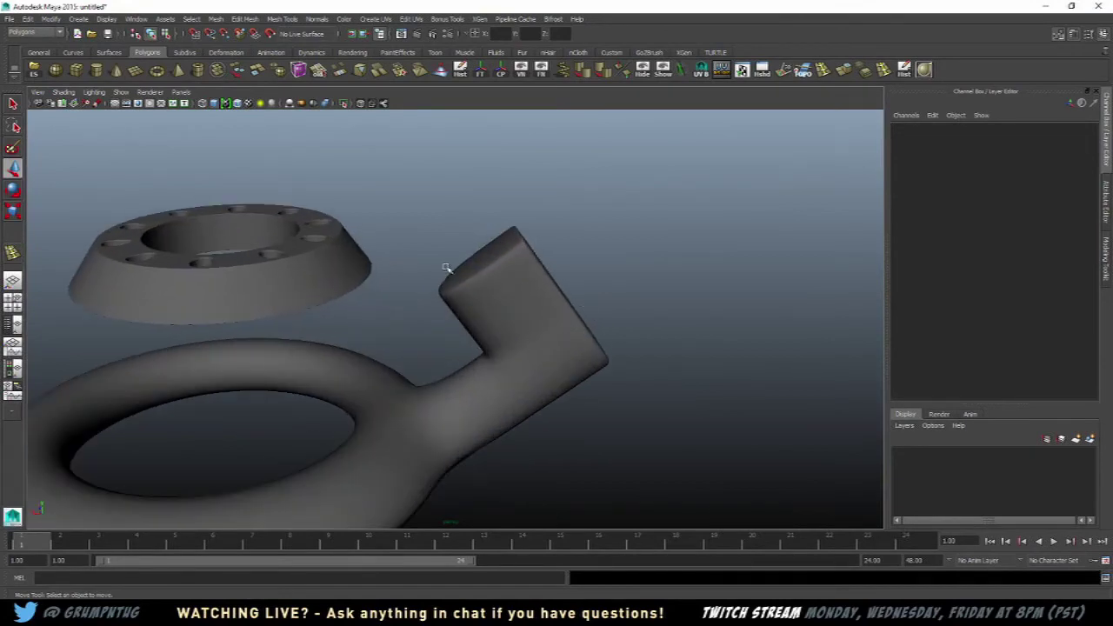
{"action": "scroll", "coordinate": [446, 269], "scroll_direction": "down", "scroll_amount": 5}
{"action": "left_click_drag", "start_coordinate": [444, 277], "coordinate": [549, 252], "text": "alt"}
{"action": "scroll", "coordinate": [489, 301], "scroll_direction": "up", "scroll_amount": 5}
- Turn off the pipe's smooth preview and examine the supporting edge loops on the arm up close
{"action": "left_click", "coordinate": [506, 272]}
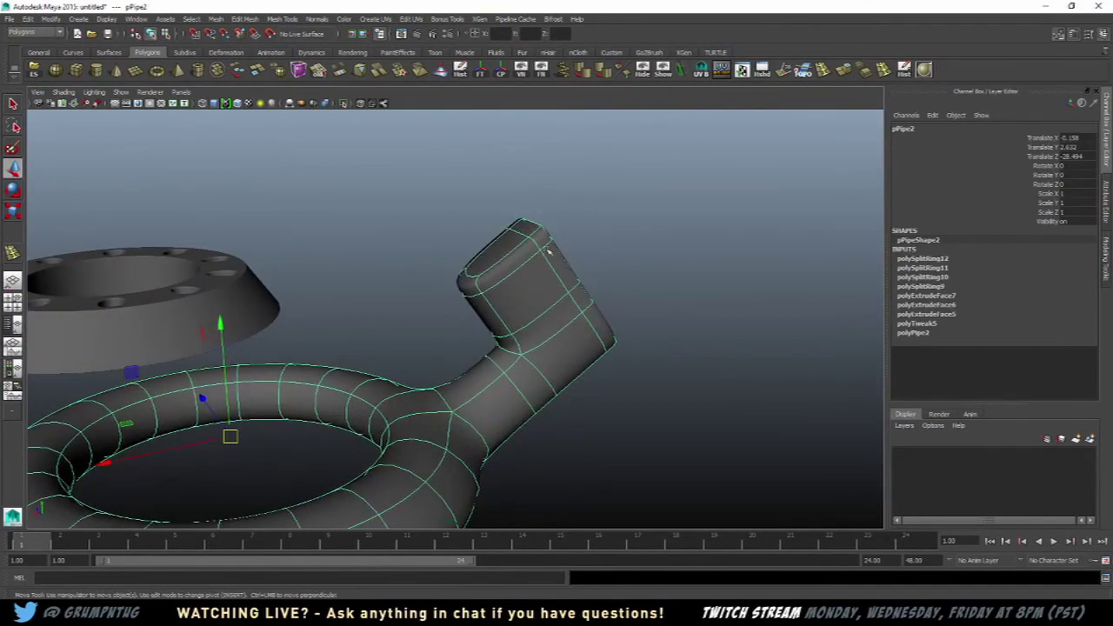
{"action": "scroll", "coordinate": [474, 279], "scroll_direction": "down", "scroll_amount": 5}
{"action": "key", "text": "1"}
{"action": "scroll", "coordinate": [522, 252], "scroll_direction": "up", "scroll_amount": 8}
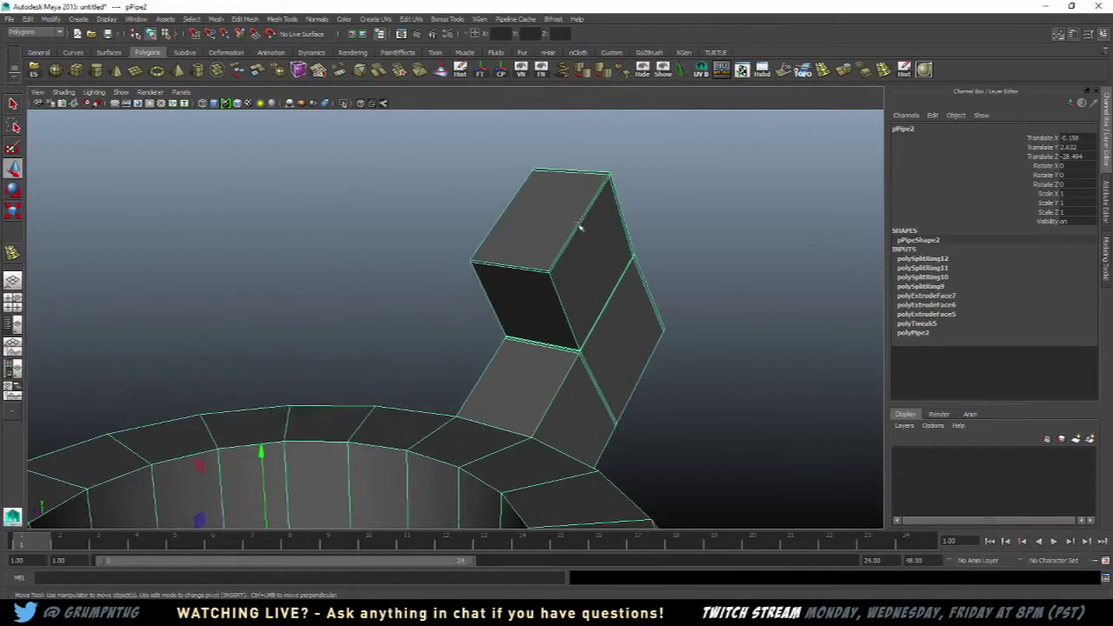
{"action": "scroll", "coordinate": [546, 233], "scroll_direction": "up", "scroll_amount": 4}
{"action": "left_click_drag", "start_coordinate": [545, 233], "coordinate": [354, 201], "text": "alt"}
{"action": "scroll", "coordinate": [369, 241], "scroll_direction": "down", "scroll_amount": 9}
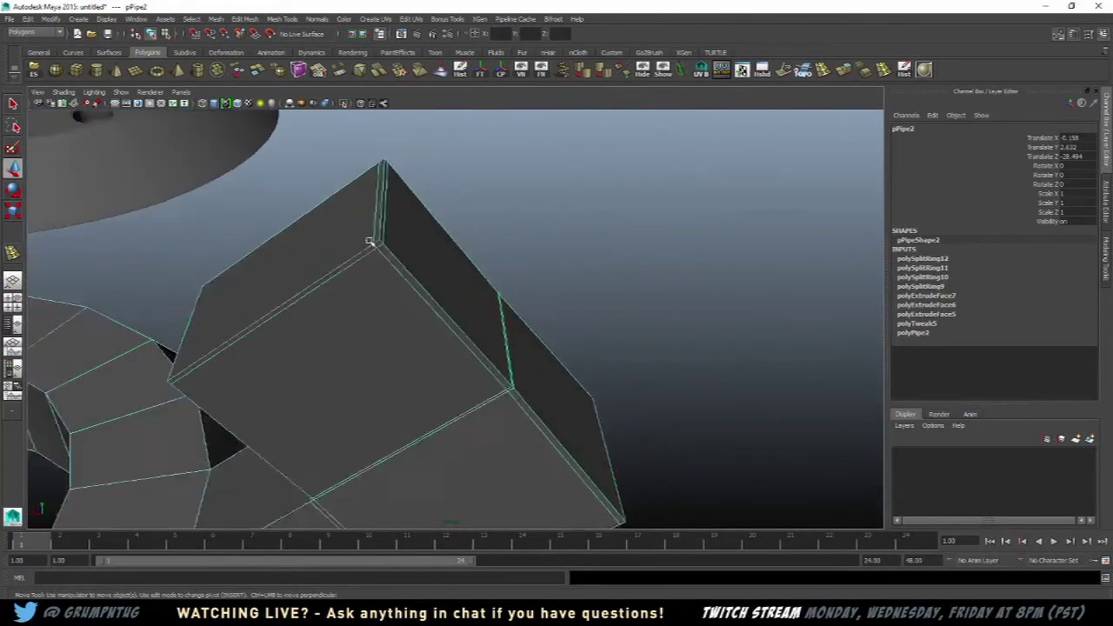
{"action": "left_click_drag", "start_coordinate": [311, 355], "coordinate": [392, 343], "text": "alt"}
{"action": "middle_click_drag", "start_coordinate": [392, 343], "coordinate": [434, 295], "text": "alt"}
{"action": "middle_click_drag", "start_coordinate": [442, 381], "coordinate": [390, 328], "text": "alt"}
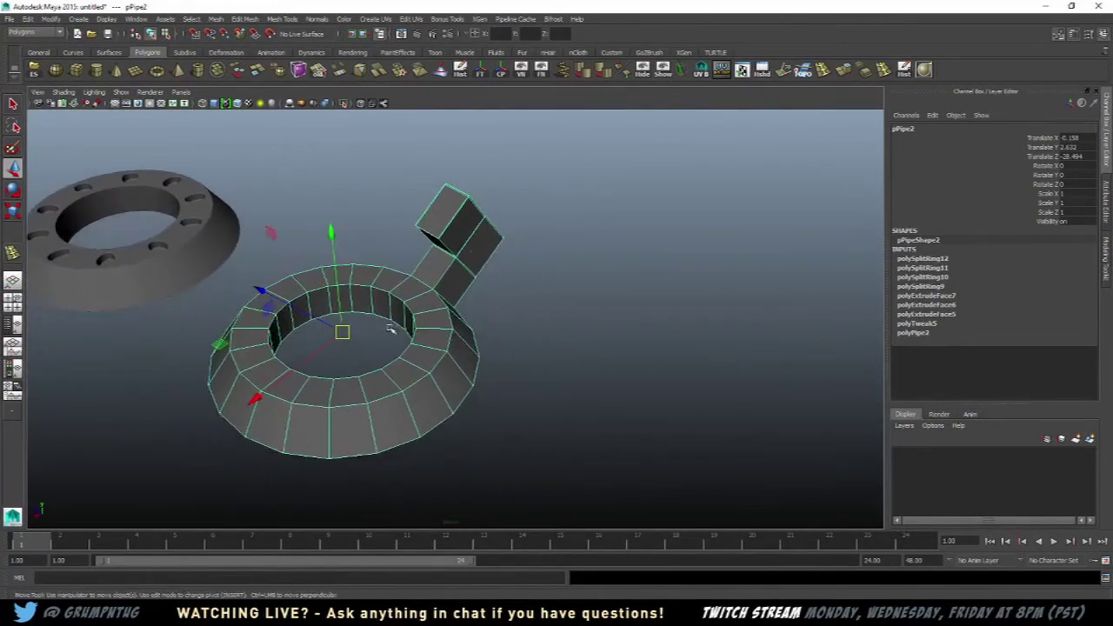
- Display the armed pipe smoothed again and compare it with the pocketed pipe from several angles
{"action": "key", "text": "3"}
{"action": "left_click", "coordinate": [617, 239]}
{"action": "scroll", "coordinate": [450, 310], "scroll_direction": "down", "scroll_amount": 5}
{"action": "left_click_drag", "start_coordinate": [449, 311], "coordinate": [628, 298], "text": "alt"}
{"action": "scroll", "coordinate": [427, 275], "scroll_direction": "up", "scroll_amount": 6}
{"action": "left_click_drag", "start_coordinate": [426, 276], "coordinate": [512, 278], "text": "alt"}
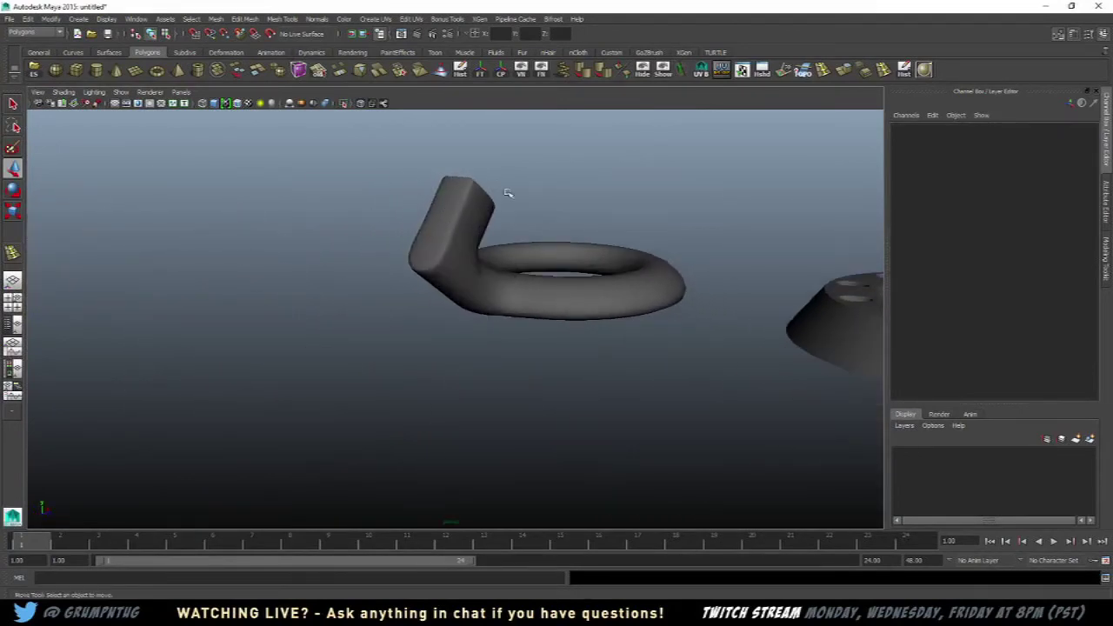
{"action": "left_click_drag", "start_coordinate": [508, 193], "coordinate": [644, 327], "text": "alt"}
{"action": "left_click", "coordinate": [403, 299]}
{"action": "left_click", "coordinate": [254, 328]}
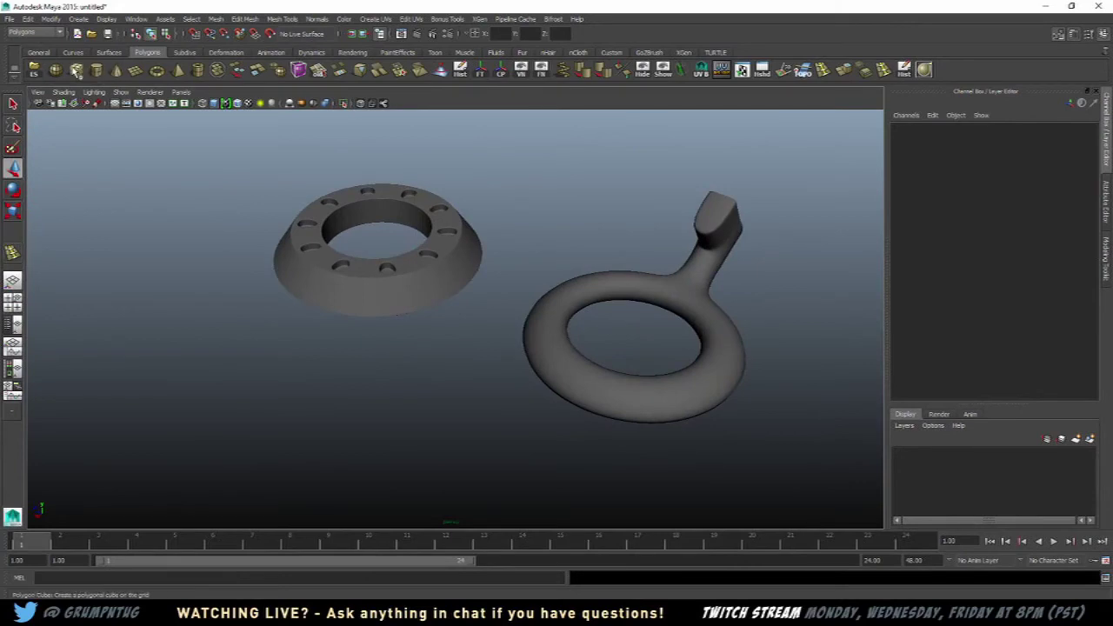
- Create a tall polygon box beside the two pipes
{"action": "left_click", "coordinate": [76, 69]}
{"action": "scroll", "coordinate": [705, 288], "scroll_direction": "down", "scroll_amount": 5}
{"action": "left_click_drag", "start_coordinate": [598, 346], "coordinate": [636, 217]}
{"action": "key", "text": "w"}
{"action": "left_click_drag", "start_coordinate": [636, 217], "coordinate": [541, 313], "text": "alt"}
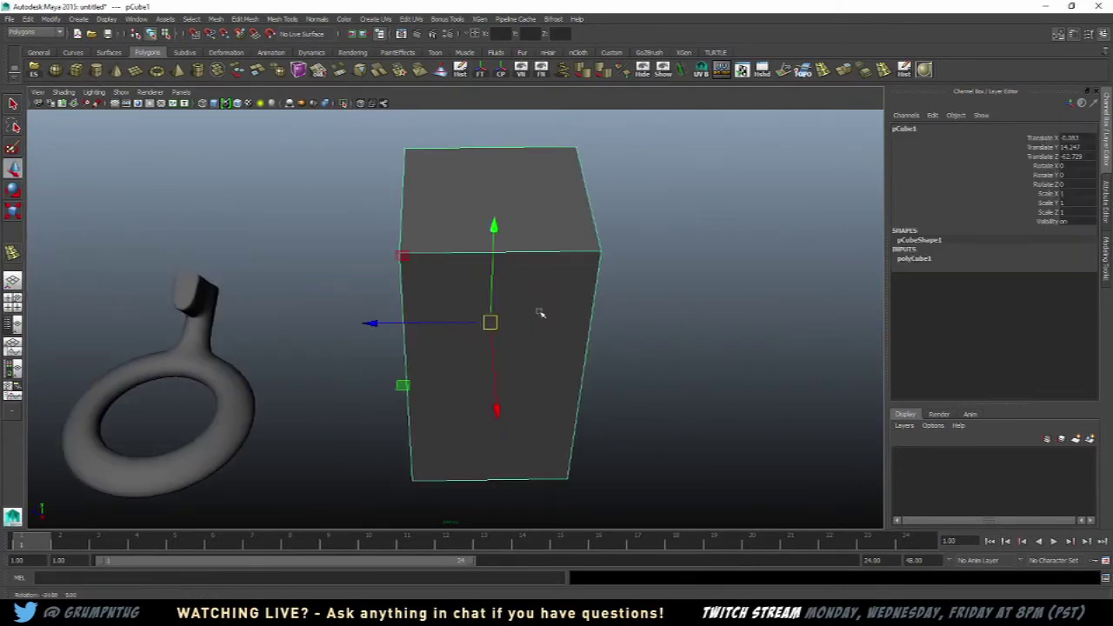
- Insert supporting edge loops close to the box's top and vertical edges, and return to object mode
{"action": "right_click_drag", "start_coordinate": [435, 230], "coordinate": [405, 253], "text": "shift"}
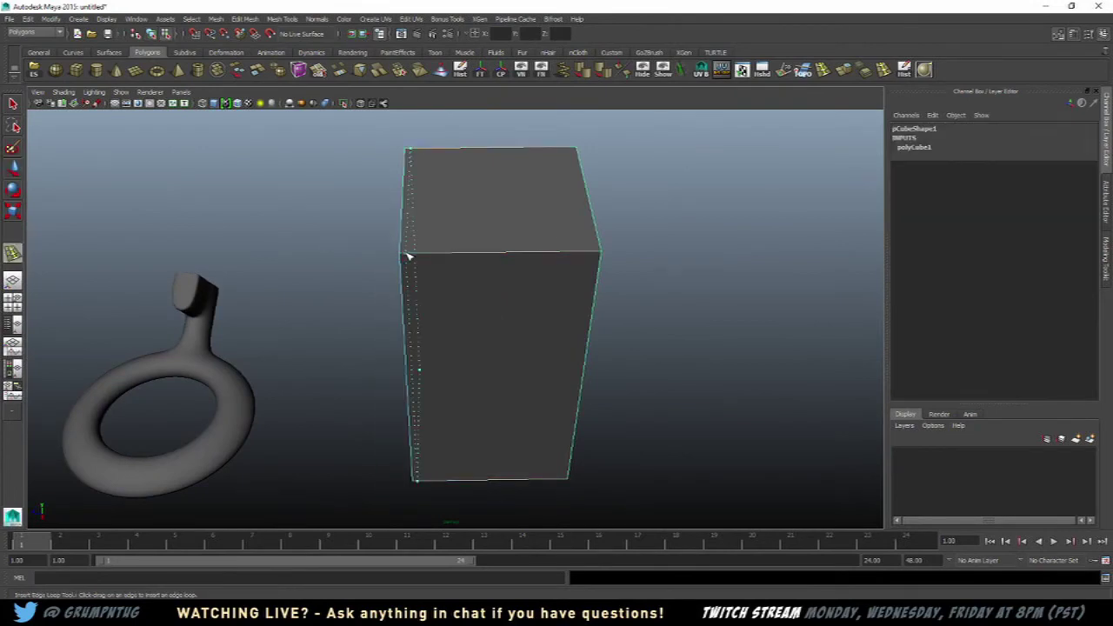
{"action": "left_click_drag", "start_coordinate": [430, 256], "coordinate": [561, 330], "text": "alt"}
{"action": "left_click", "coordinate": [555, 234]}
{"action": "left_click", "coordinate": [496, 331]}
{"action": "key", "text": "w"}
{"action": "right_click_drag", "start_coordinate": [483, 299], "coordinate": [544, 309]}
- Preview the box smoothed and compare its supported top with its unsupported base
{"action": "key", "text": "3"}
{"action": "left_click", "coordinate": [644, 304]}
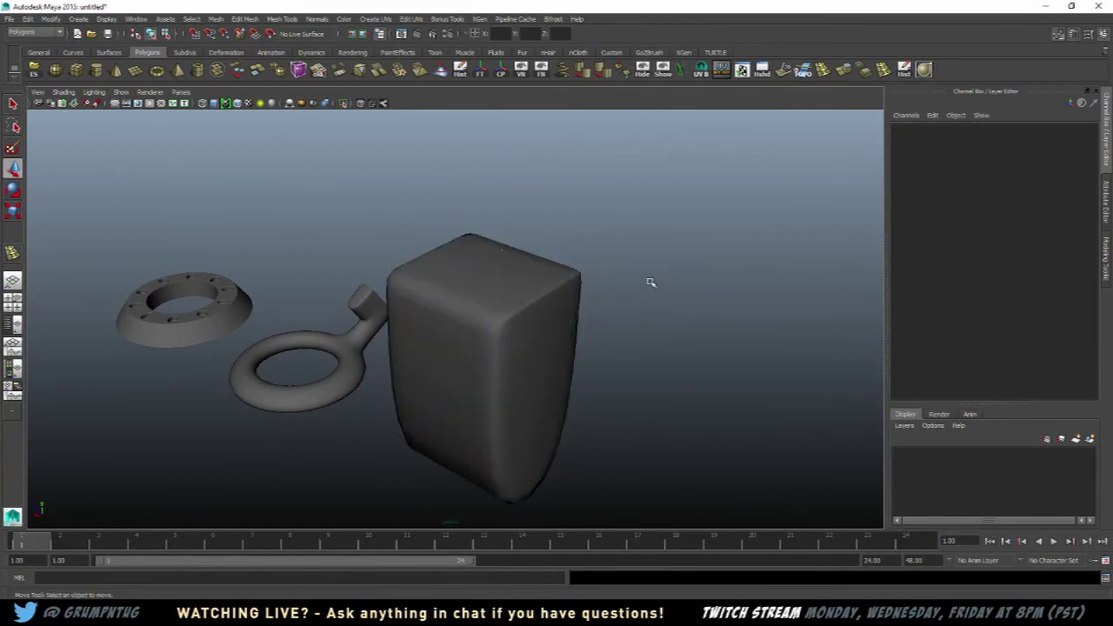
{"action": "left_click_drag", "start_coordinate": [649, 281], "coordinate": [415, 353], "text": "alt"}
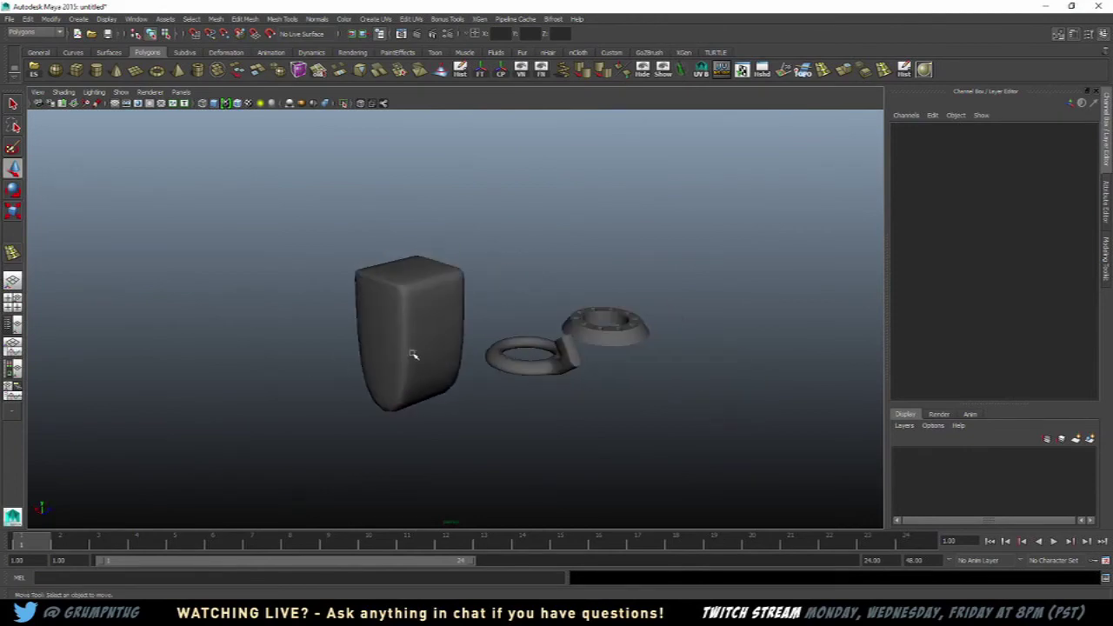
- Turn off the box's smooth preview and insert a supporting edge loop close to its bottom edges
{"action": "left_click", "coordinate": [415, 353]}
{"action": "key", "text": "f"}
{"action": "key", "text": "1"}
{"action": "scroll", "coordinate": [572, 266], "scroll_direction": "up", "scroll_amount": 3}
{"action": "left_click_drag", "start_coordinate": [572, 266], "coordinate": [614, 300], "text": "alt"}
{"action": "right_click_drag", "start_coordinate": [454, 340], "coordinate": [408, 373], "text": "shift"}
{"action": "left_click_drag", "start_coordinate": [408, 373], "coordinate": [509, 423], "text": "alt"}
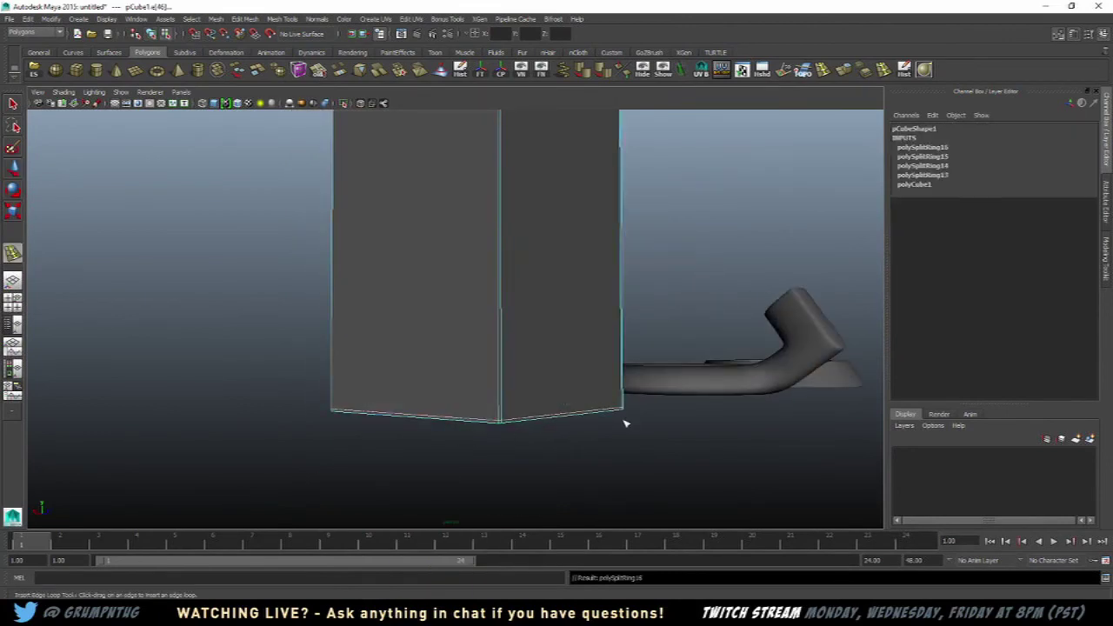
- Display the box smoothed with its bottom loop in place, and view it together with the two pipes
{"action": "key", "text": "3"}
{"action": "right_click_drag", "start_coordinate": [523, 317], "coordinate": [584, 292]}
{"action": "scroll", "coordinate": [664, 271], "scroll_direction": "down", "scroll_amount": 3}
{"action": "left_click_drag", "start_coordinate": [648, 269], "coordinate": [528, 307], "text": "alt"}
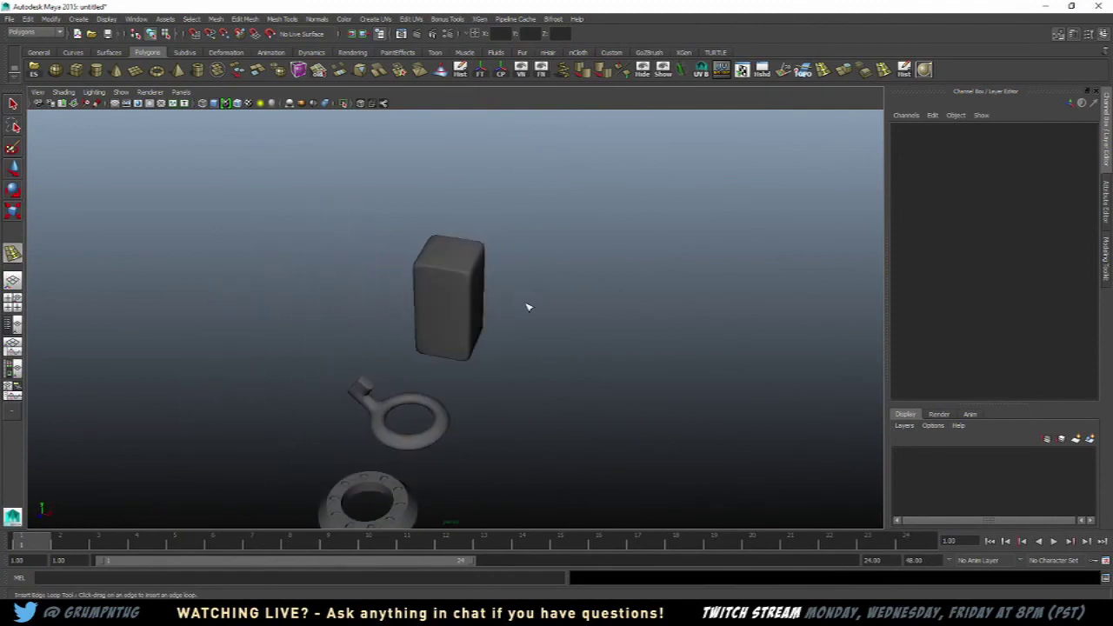